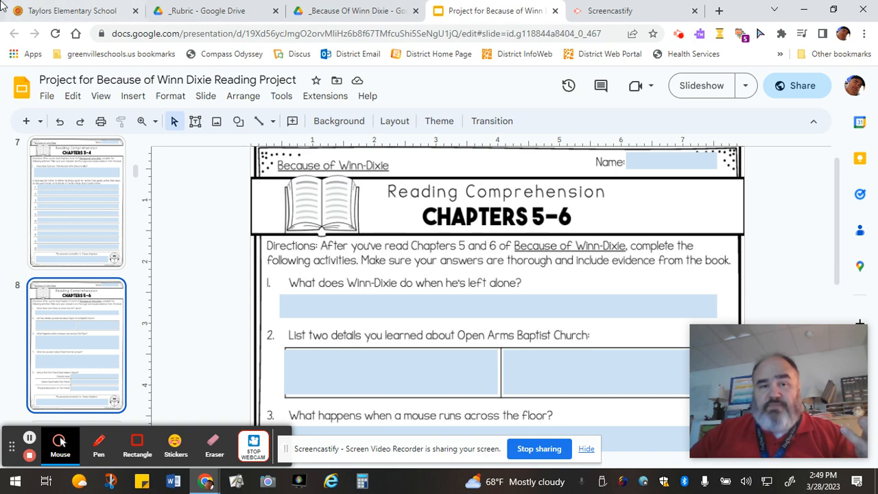
Create a new blank Google Sheets spreadsheet in the shared _Rubric folder in Google Drive, accepting creation in a shared folder.
left_click(216, 15)
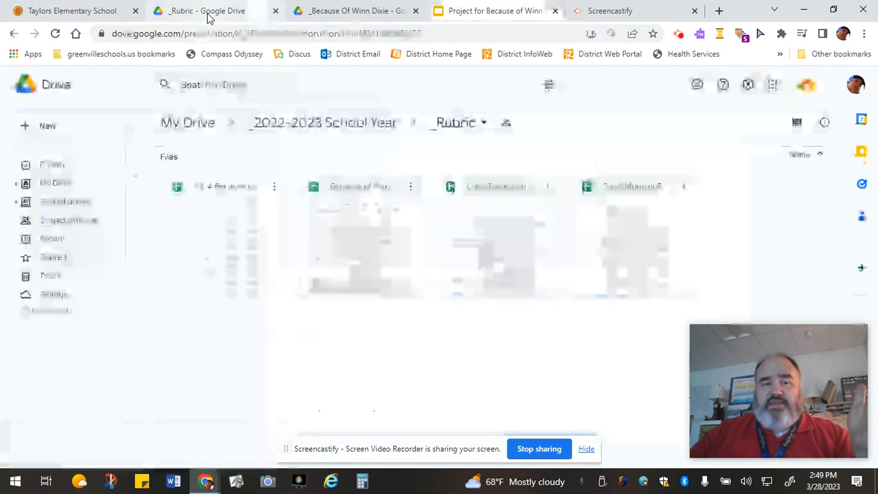
left_click(38, 125)
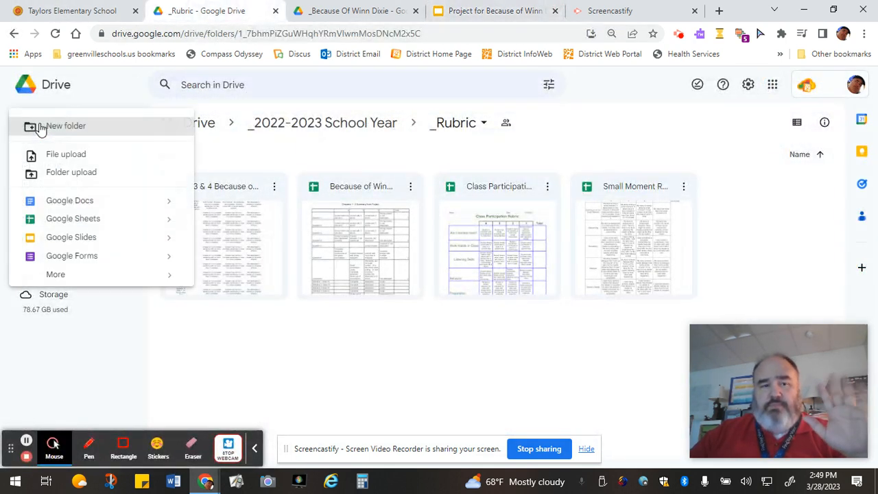
left_click(97, 220)
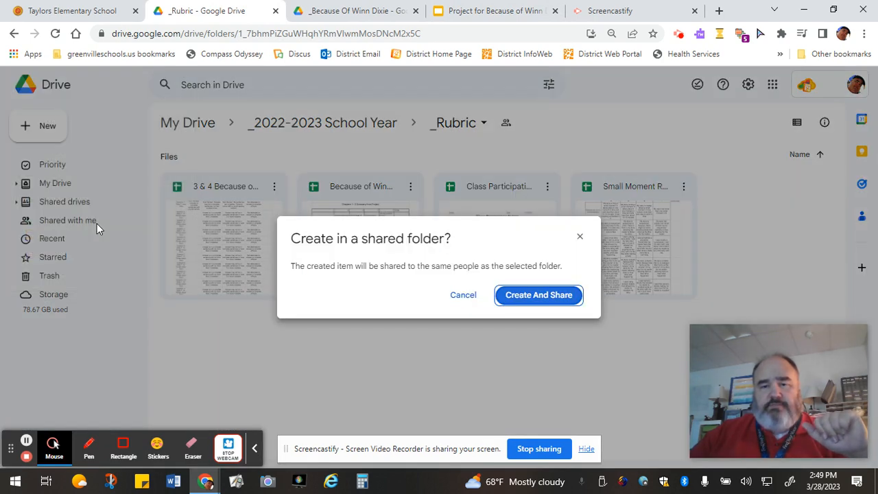
left_click(548, 302)
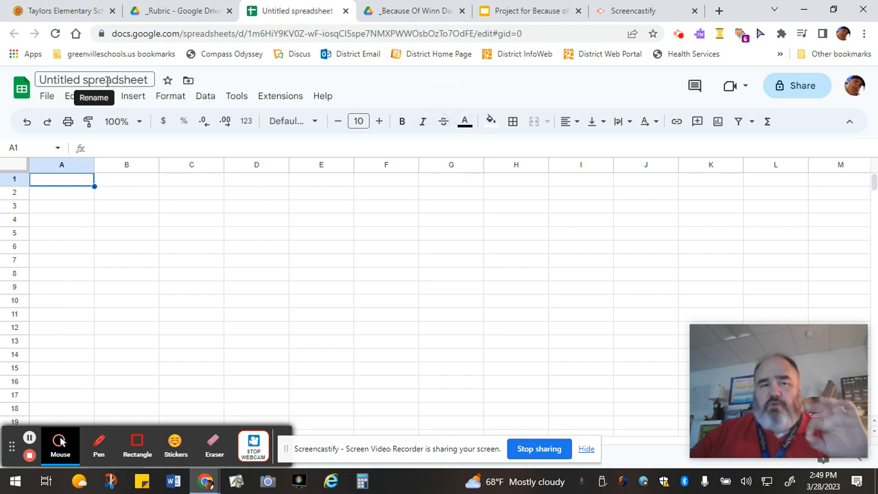
Check the chapter numbers in the Winn-Dixie slides and name the new spreadsheet "Chapters 5 & 6, Definitions, Charater Traits, Letter to Mom".
left_click(412, 12)
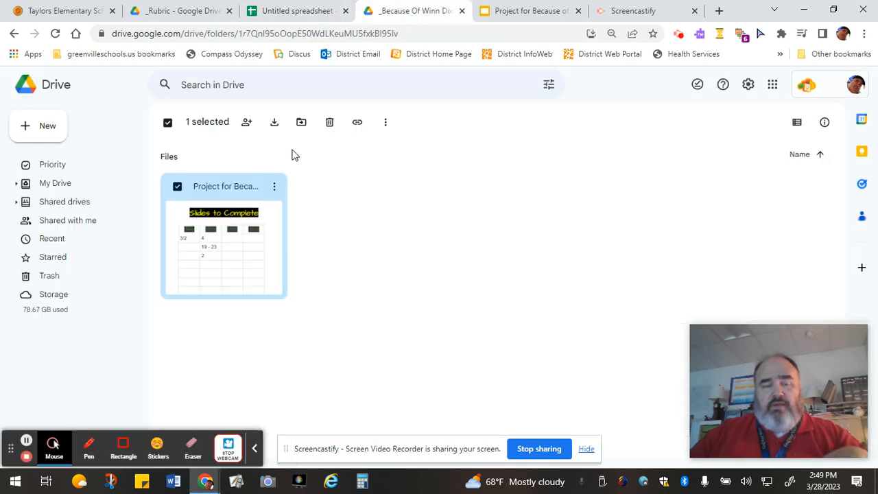
left_click(539, 12)
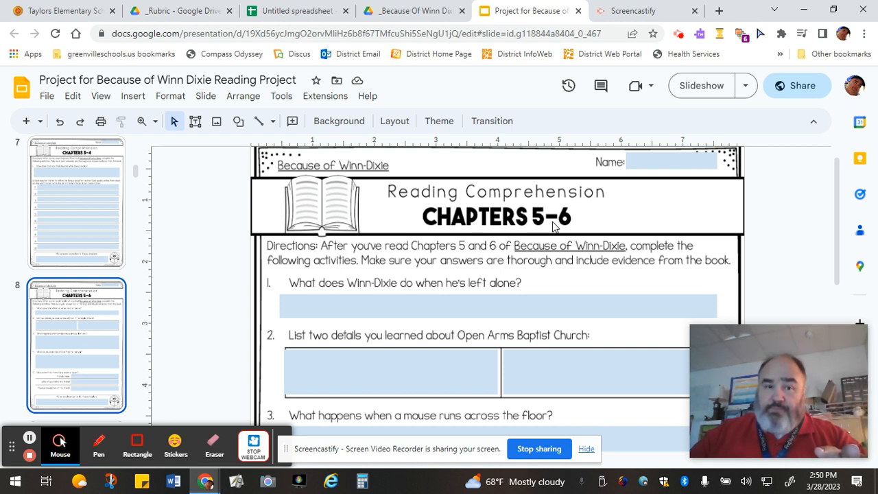
left_click(282, 10)
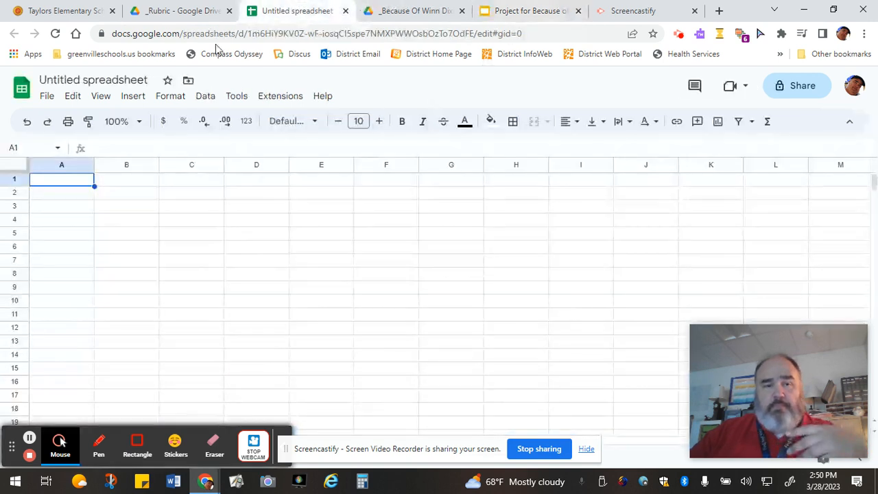
left_click(90, 80)
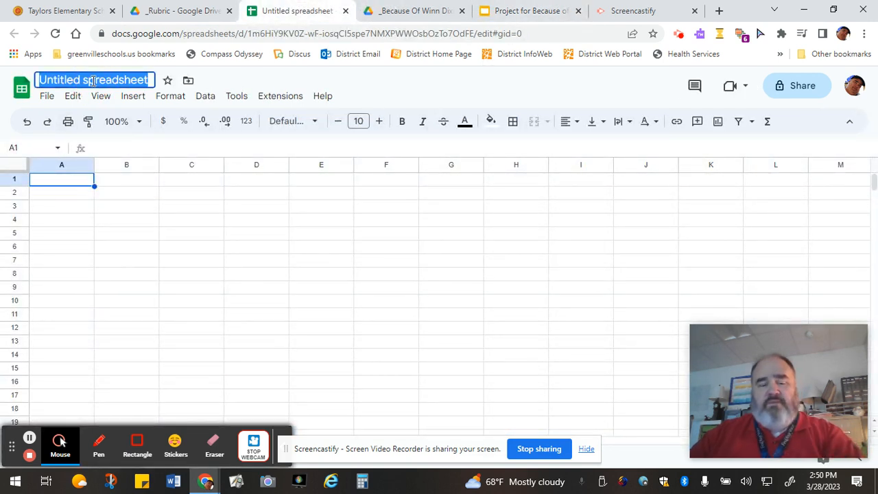
type("Chapters ")
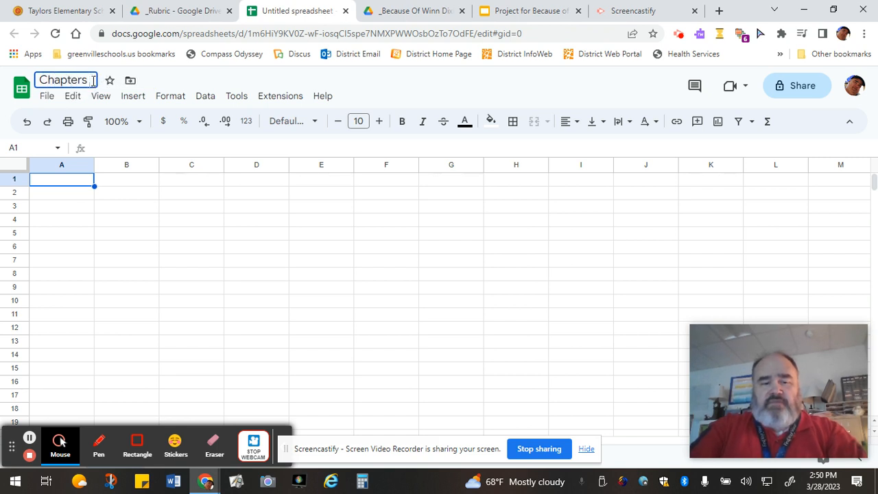
type("1 & ")
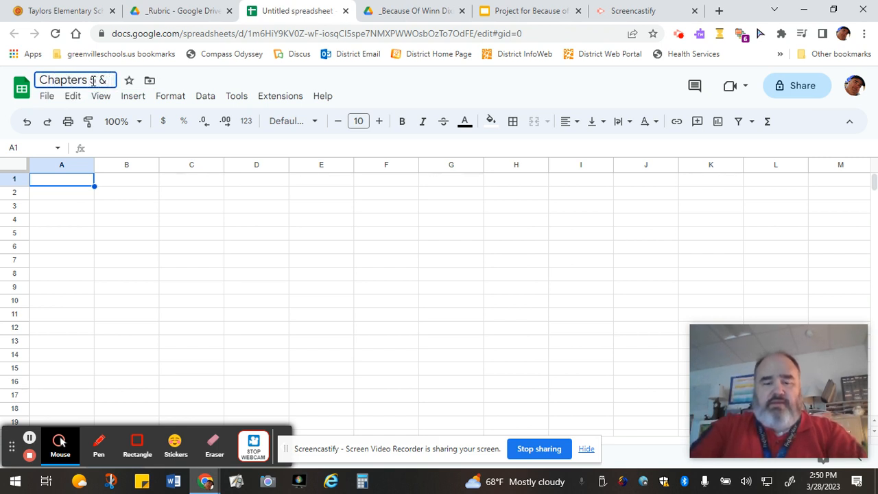
type("6")
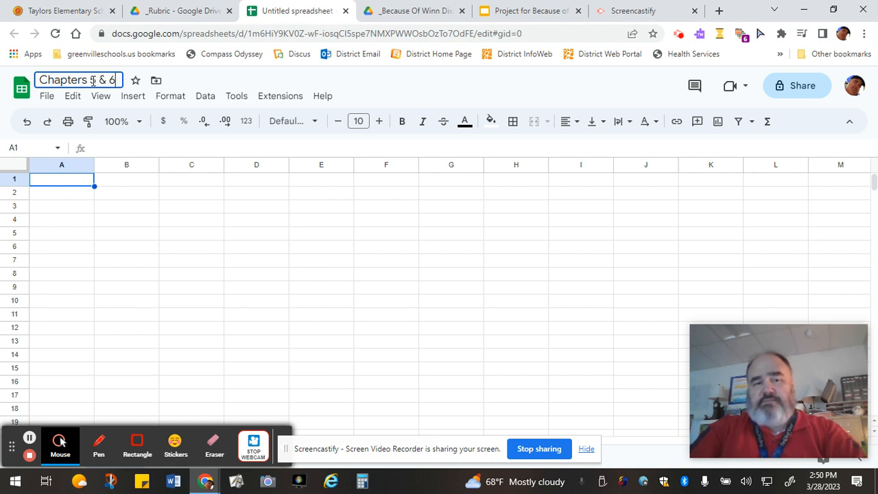
type(",")
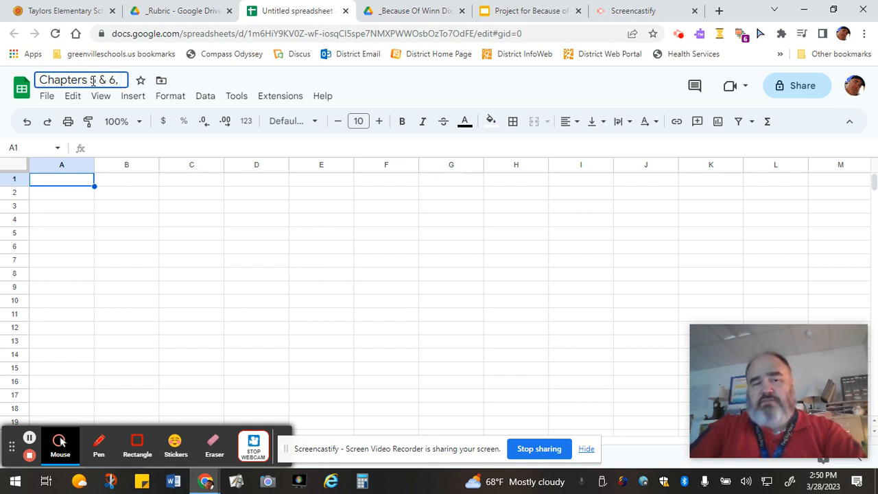
type(" Definiti")
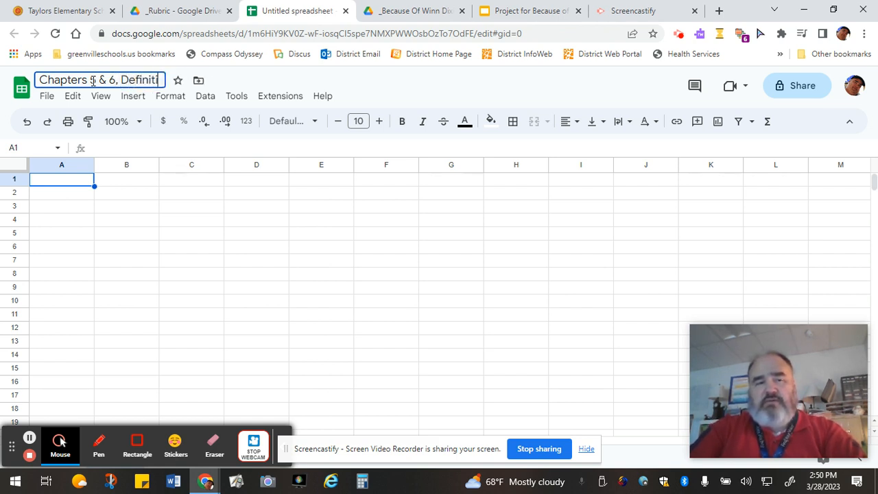
type("ons, ")
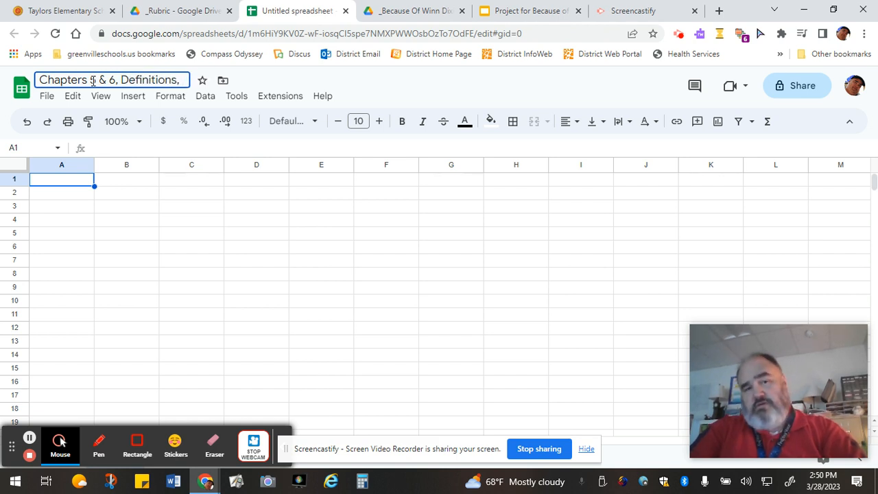
type("Char")
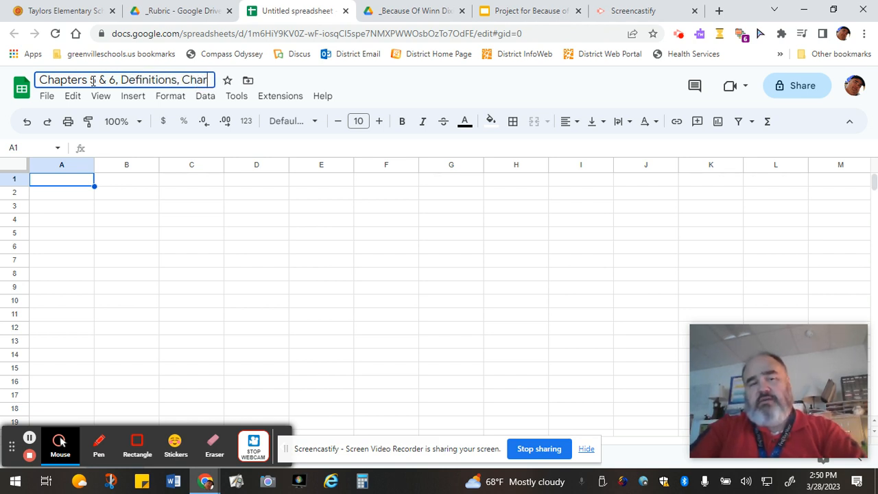
type("ater Tr")
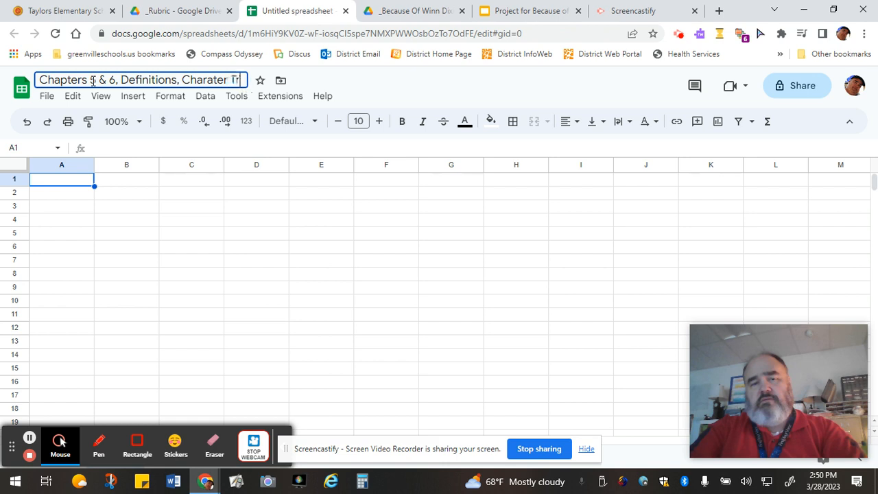
type("aits")
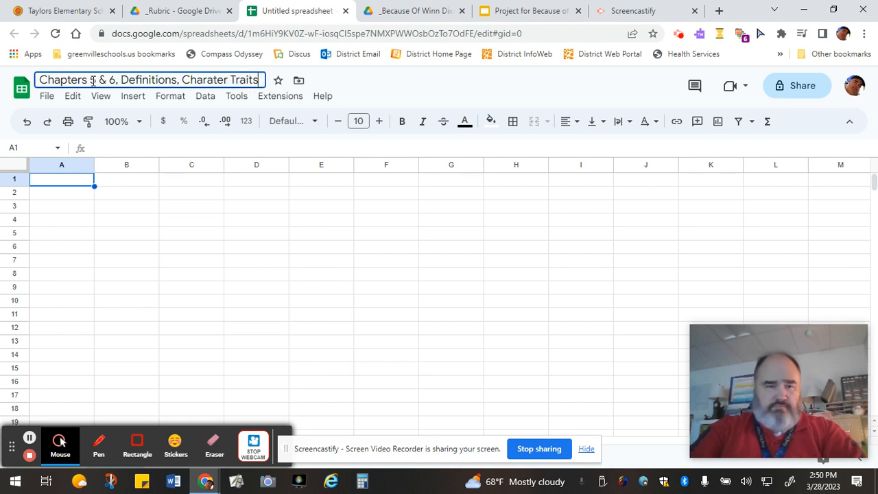
type(", Letter")
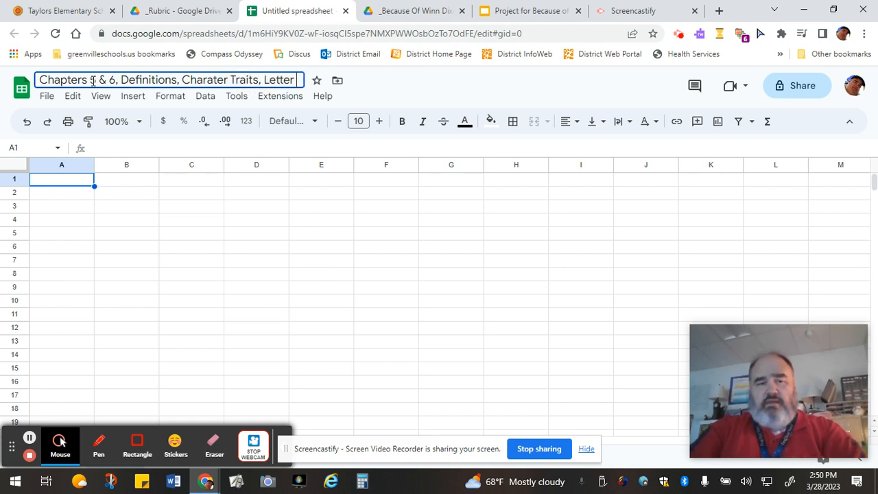
type(" to Mom")
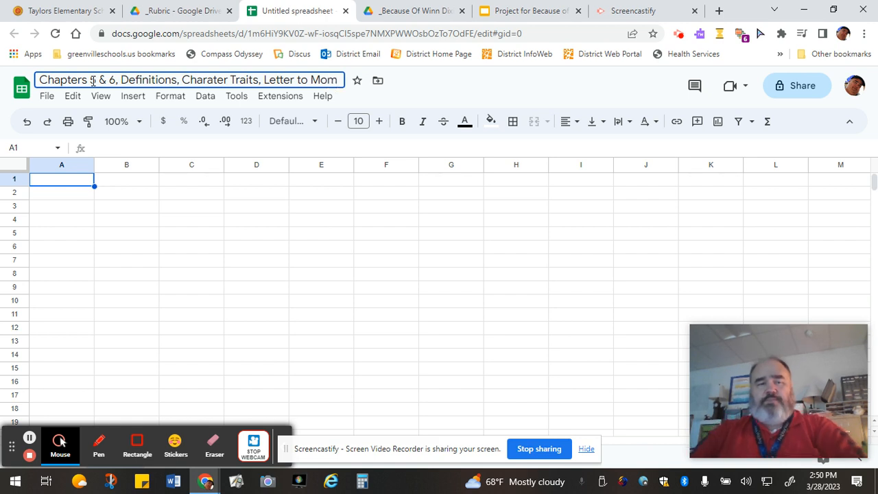
Enter the label "Name" in cell A1 of the new spreadsheet.
left_click(70, 188)
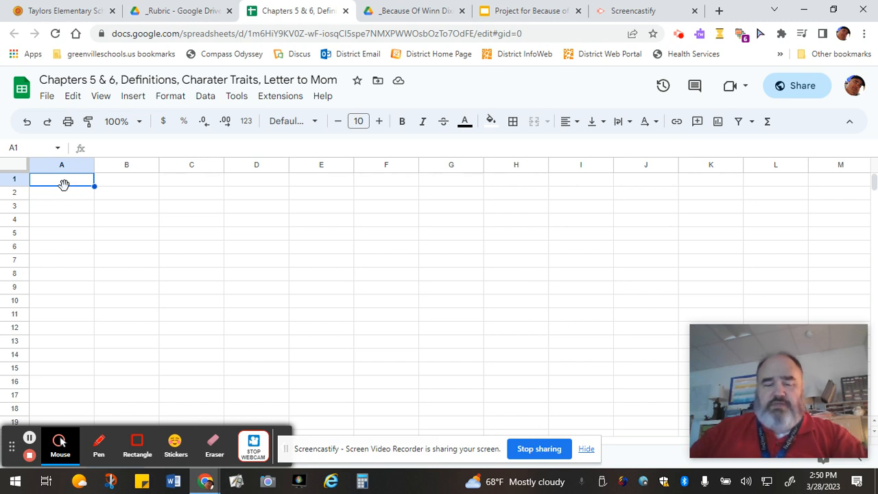
type("Name")
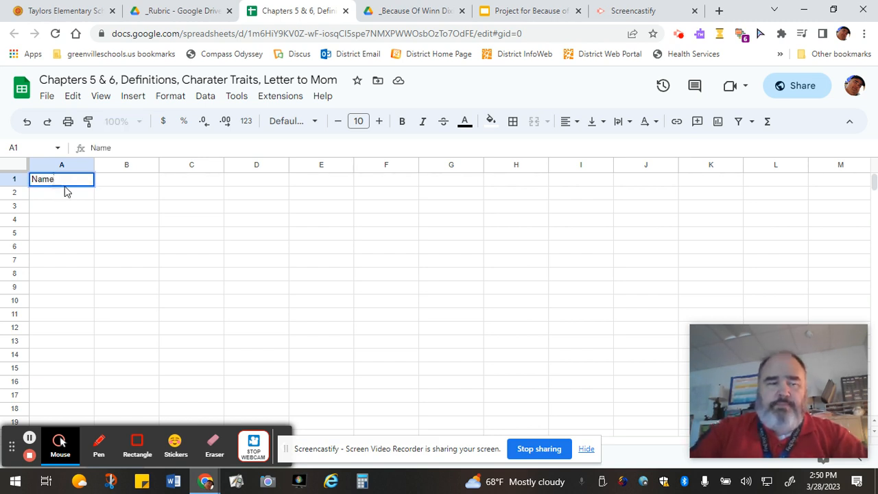
left_click(132, 189)
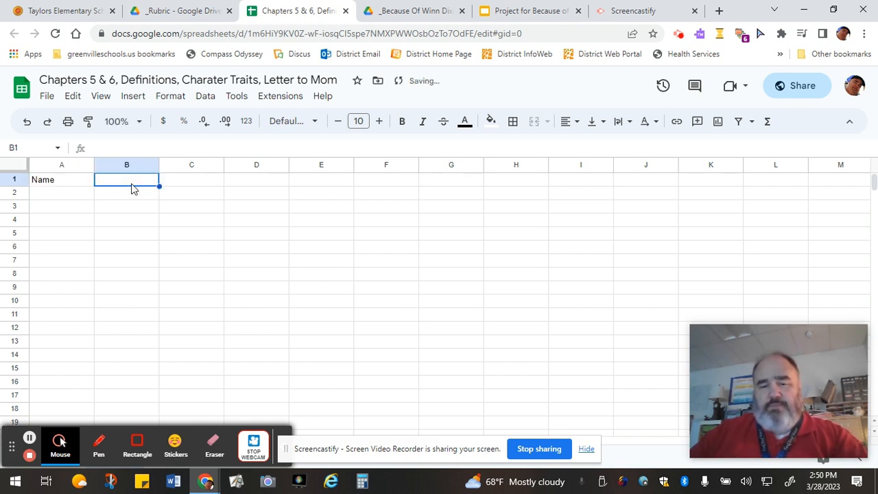
Hide the screen-sharing notice and collapse the recorder toolbar to uncover the lower part of the sheet.
left_click(587, 450)
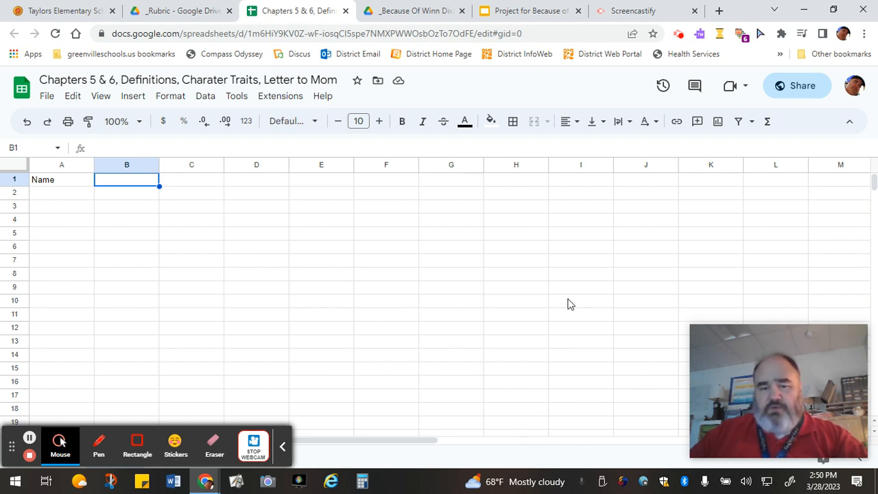
left_click(282, 447)
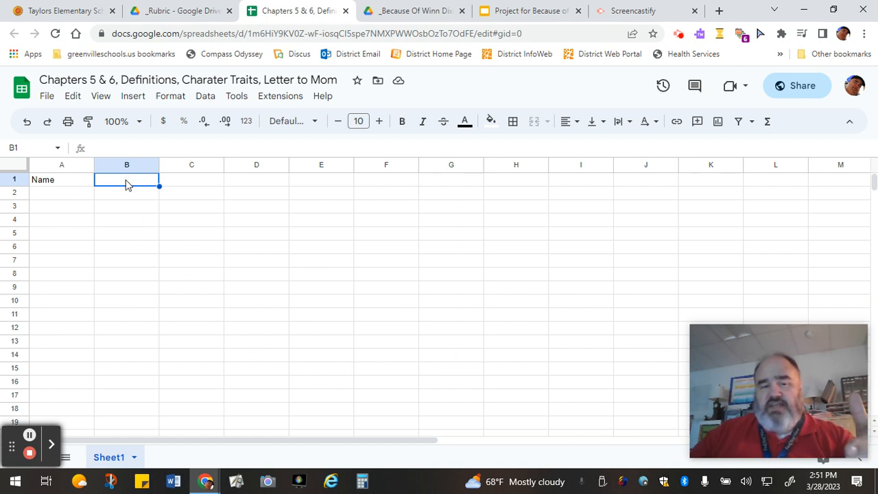
Enter the label "Date" in cell D1 and the formula =TODAY() in cell E1.
left_click(259, 183)
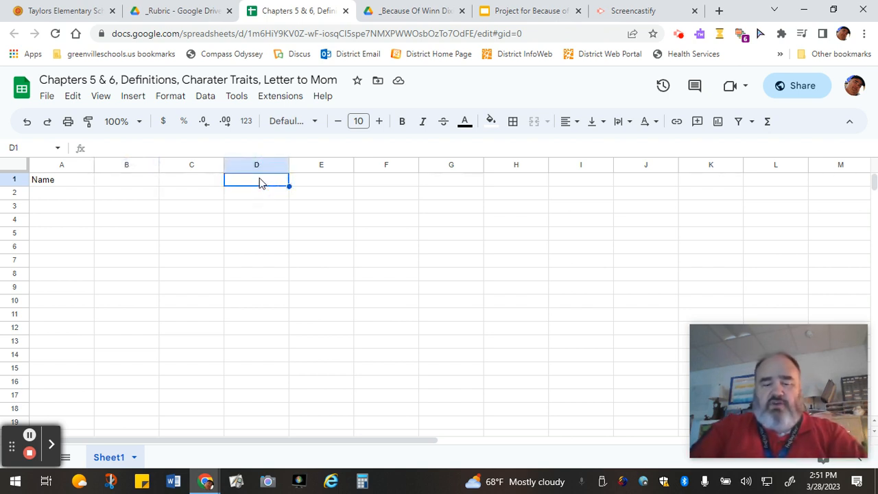
type("Date")
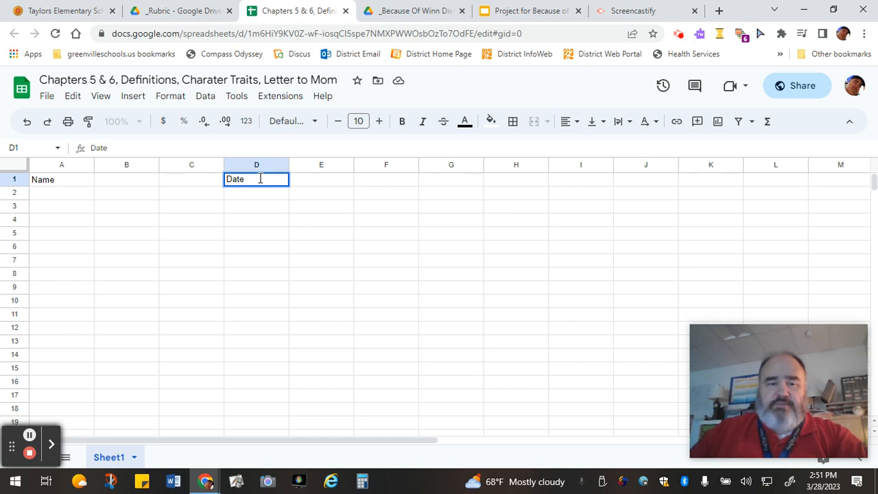
left_click(309, 179)
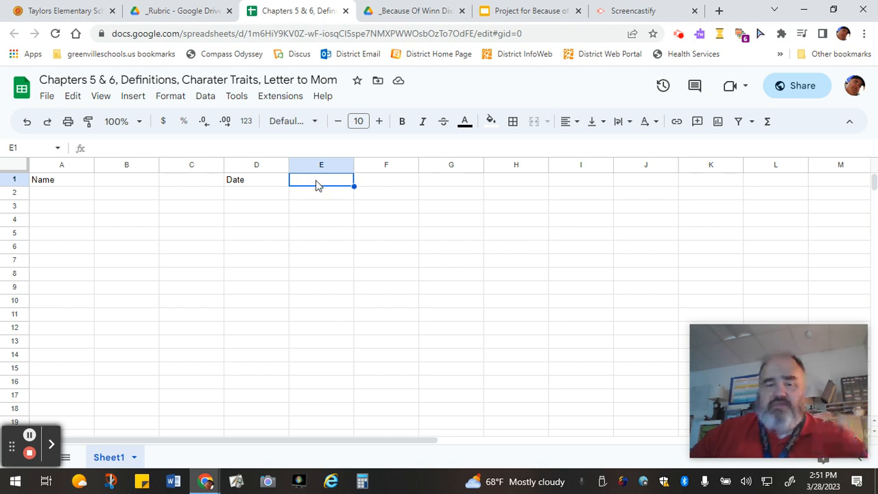
type("=")
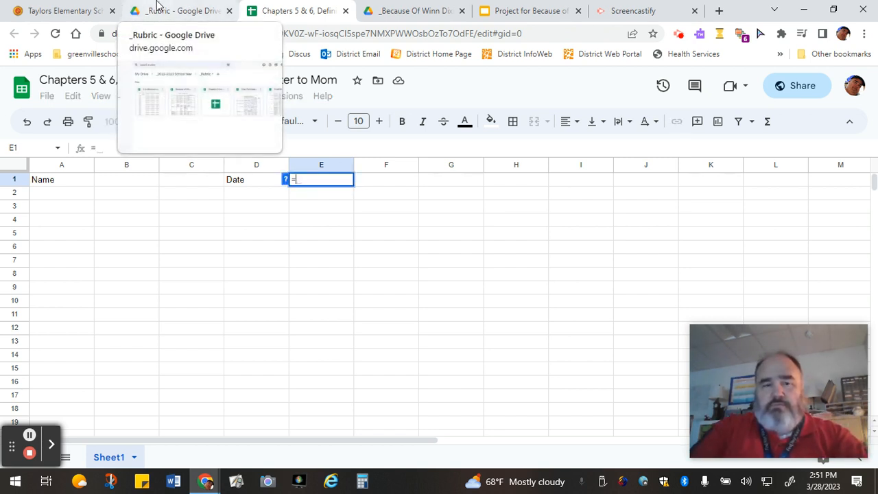
type("TODA")
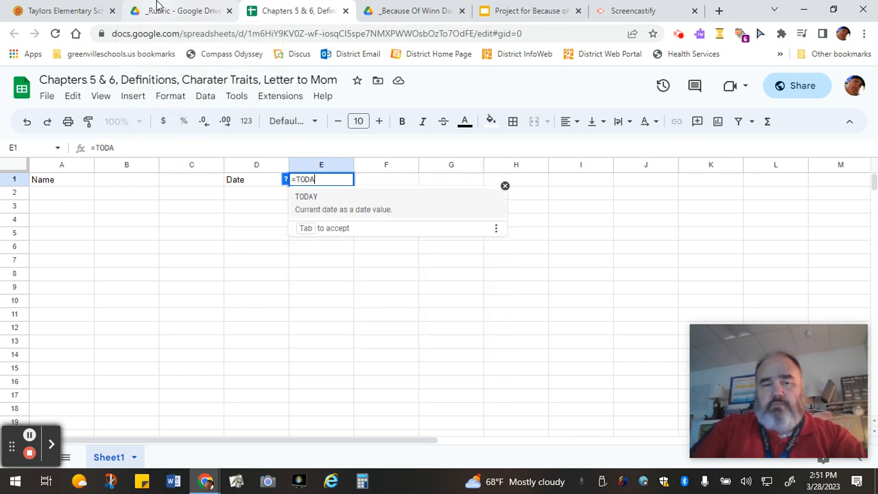
type("Y(")
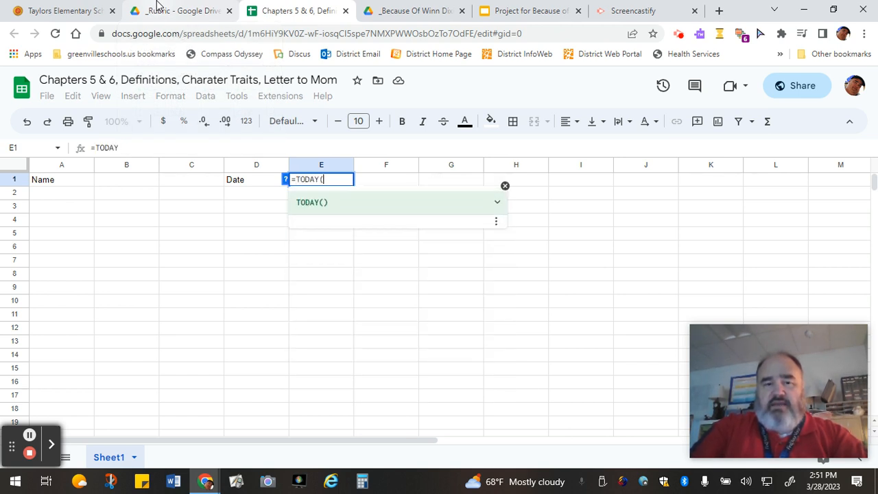
type(")")
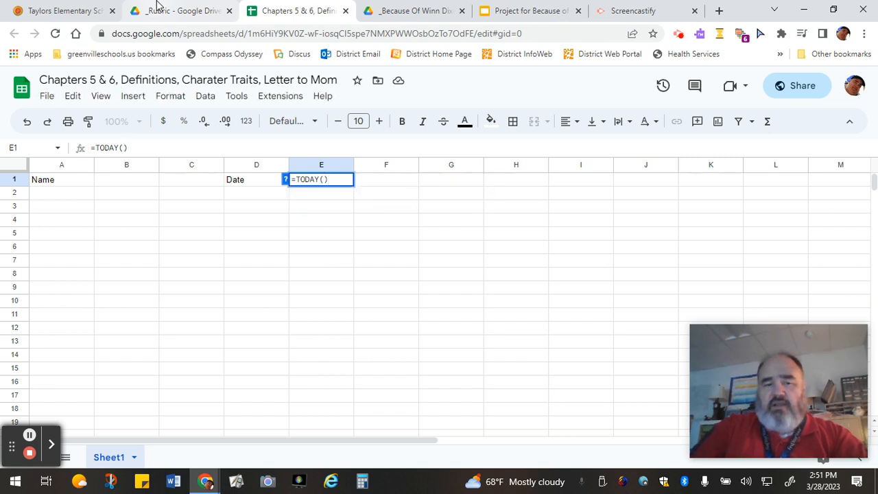
key("Return")
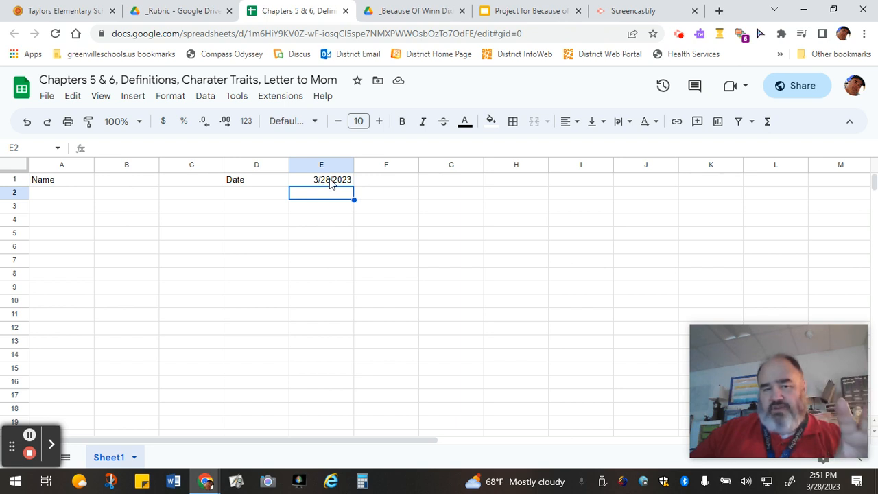
Merge cells A3 through F3 horizontally and centre the merged cell's horizontal alignment.
left_click(76, 213)
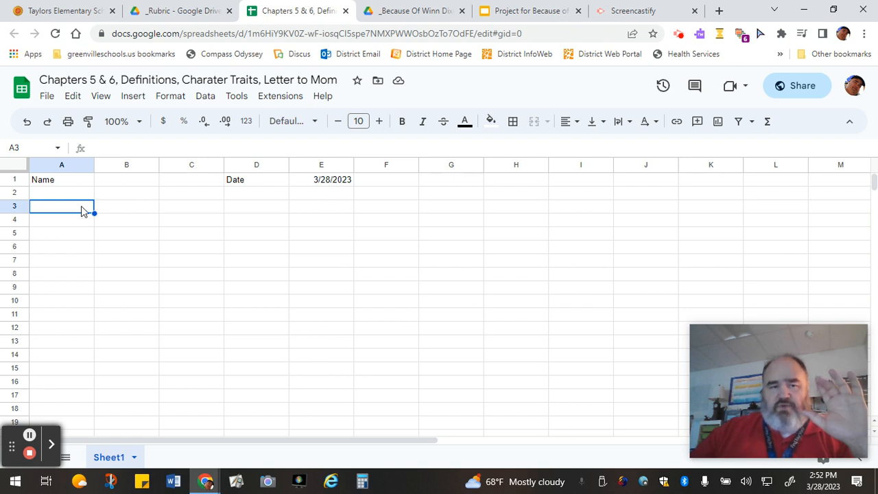
left_click_drag(81, 210, 397, 210)
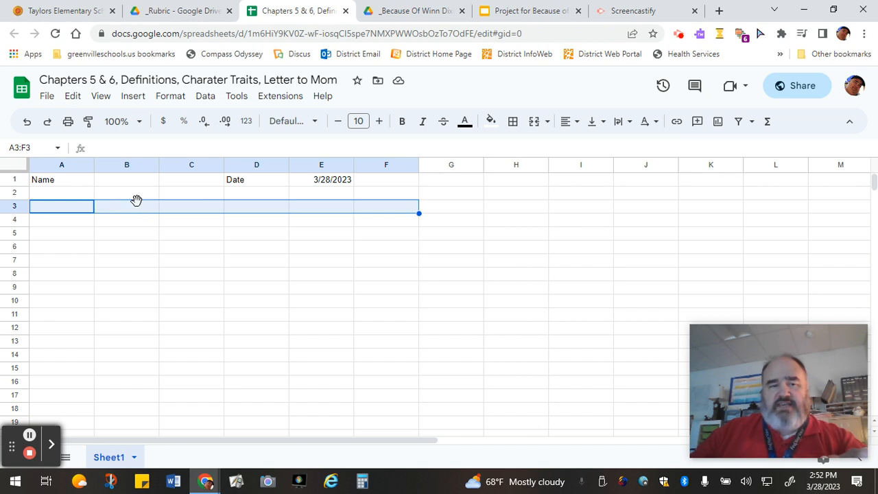
left_click(173, 99)
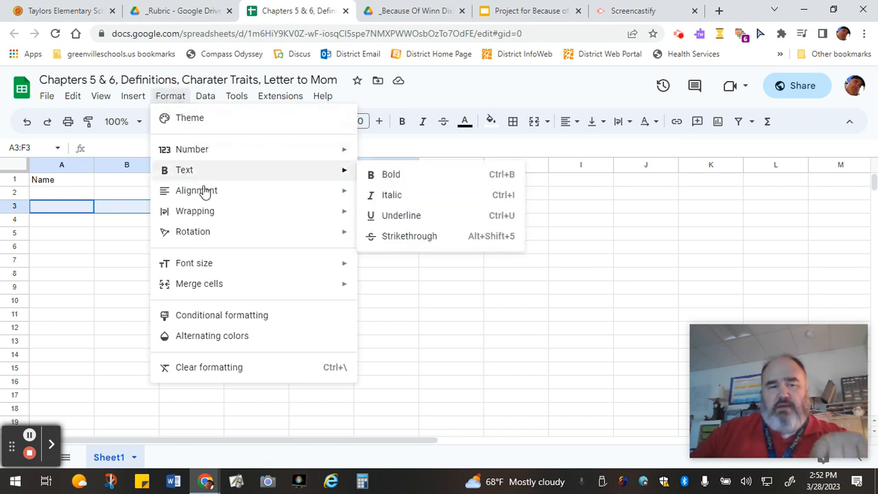
mouse_move(202, 208)
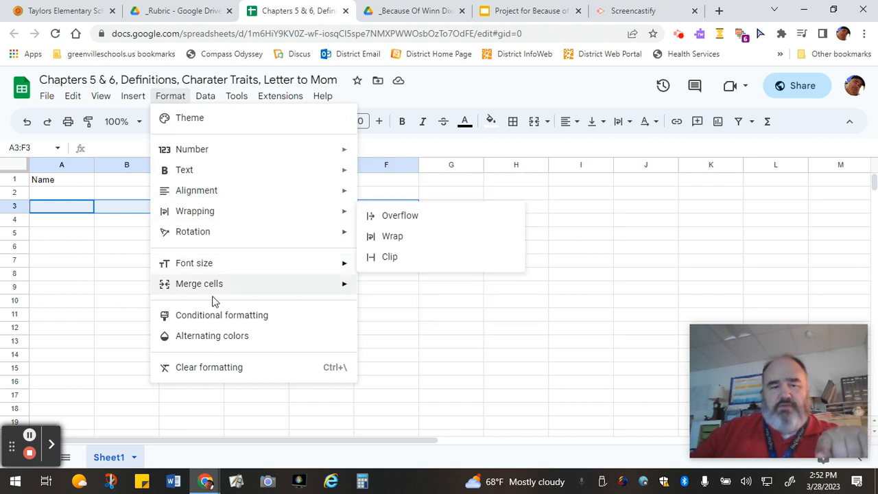
mouse_move(215, 289)
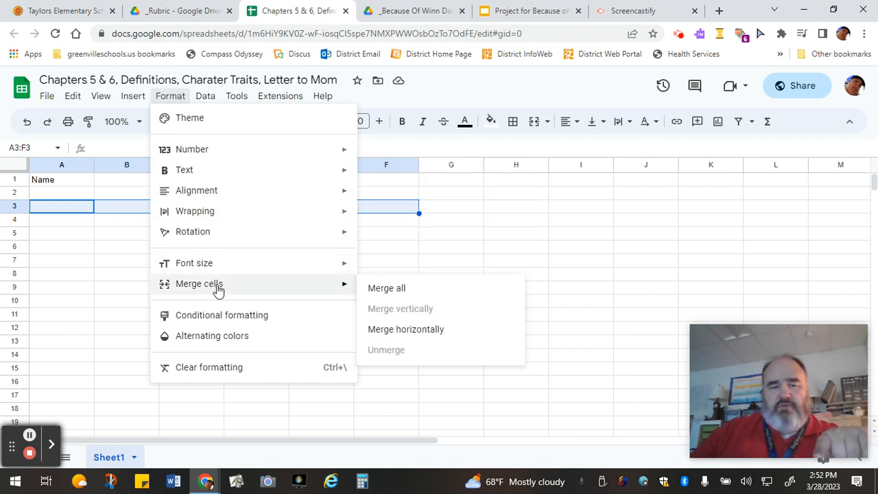
left_click(404, 331)
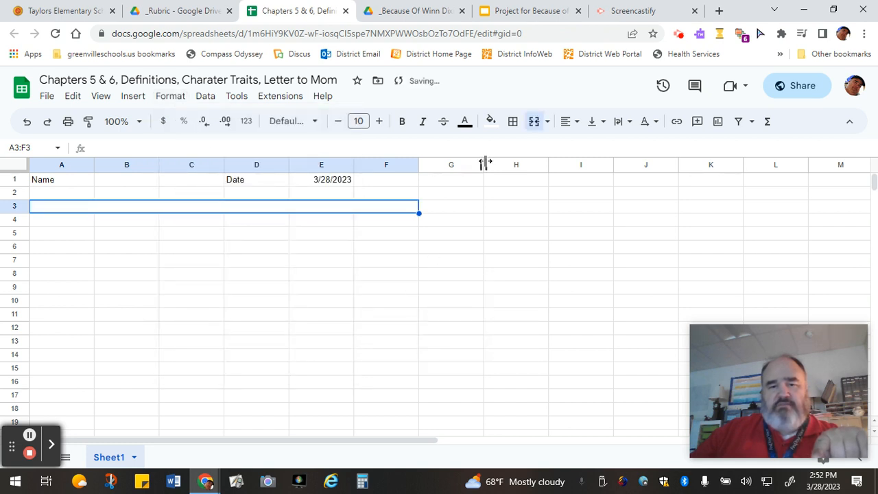
left_click(576, 128)
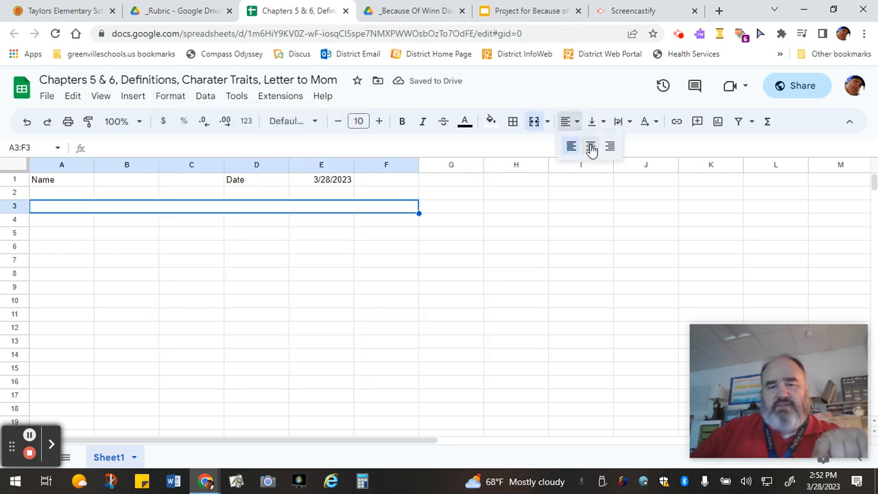
left_click(590, 146)
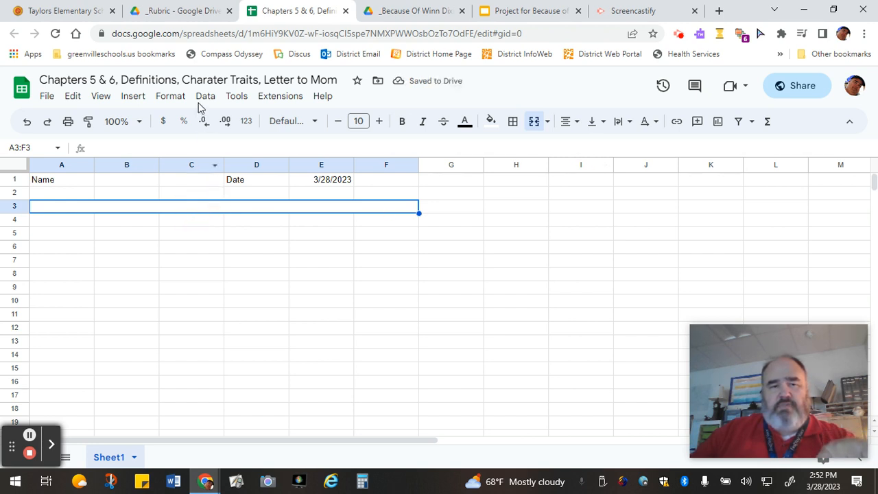
Copy the spreadsheet's title "Chapters 5 & 6, Definitions, Charater Traits, Letter to Mom" into the merged cell in row 3.
left_click(204, 81)
key("ctrl+c")
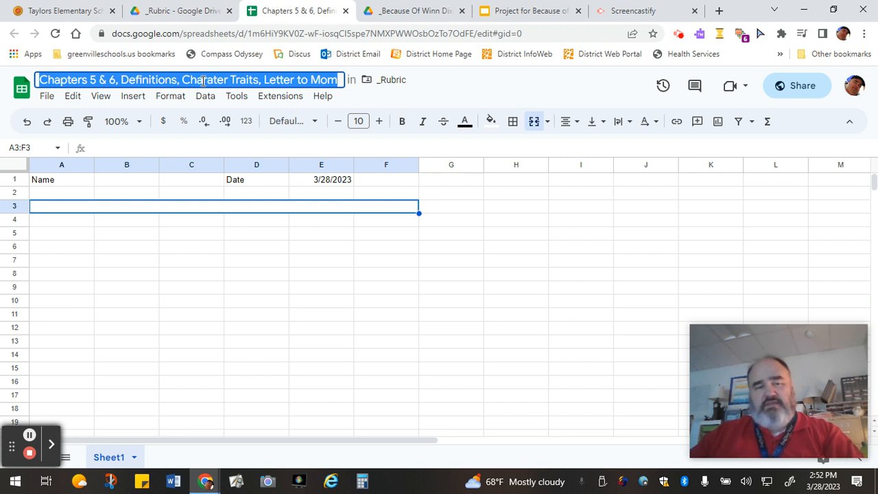
left_click(231, 207)
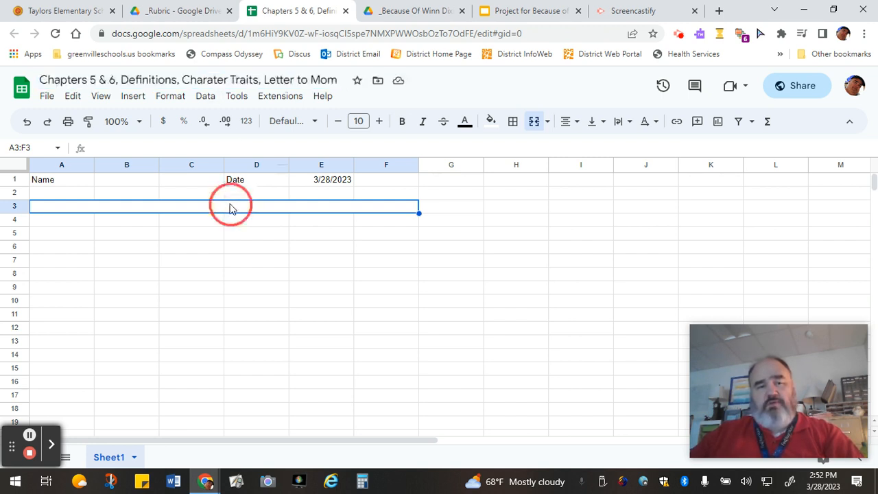
double_click(231, 206)
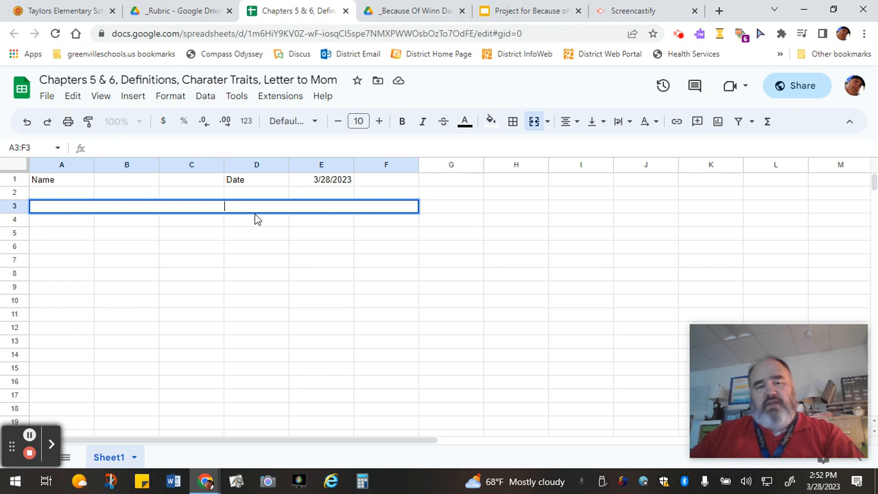
key("ctrl+v")
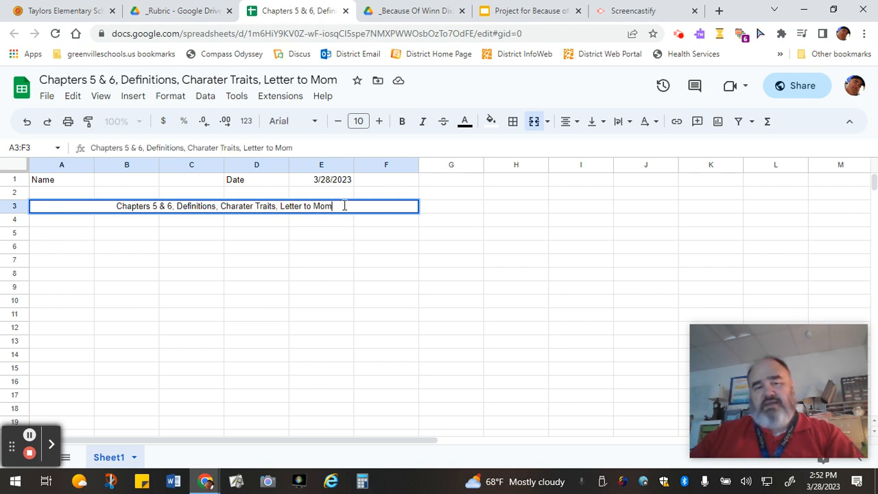
Set the font size of the heading text in row 3 to 13.
left_click_drag(343, 206, 102, 206)
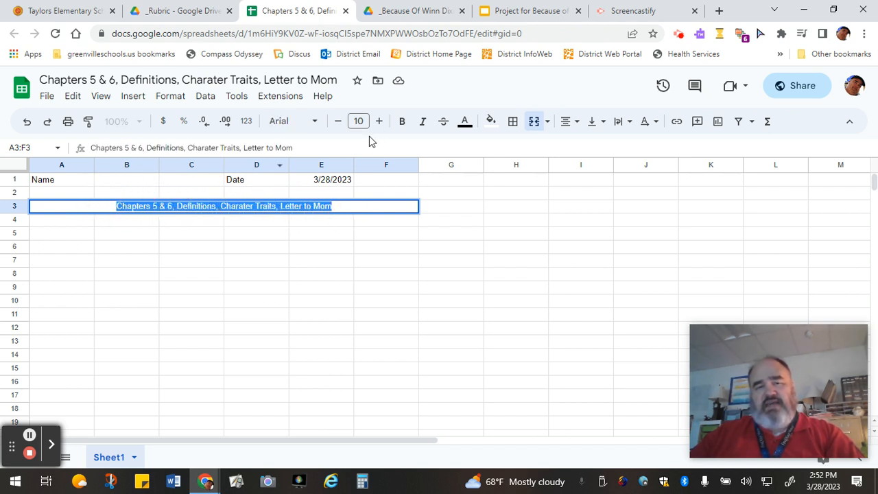
left_click(379, 122)
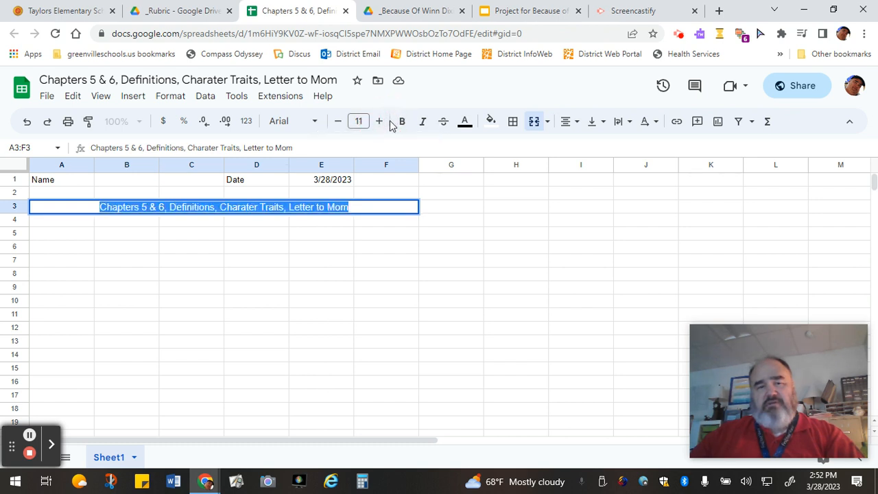
left_click(379, 122)
left_click(380, 122)
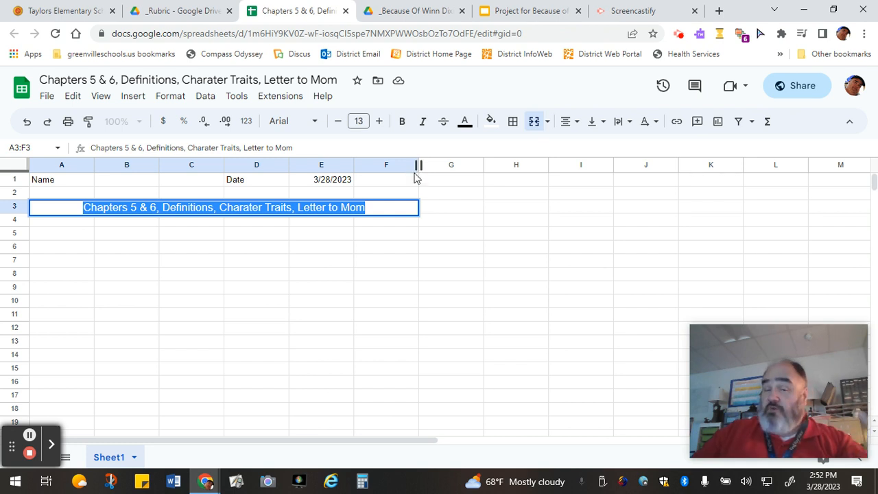
Enter the rubric scores 4, 3, 2 and 1 across cells B5 to E5.
left_click(132, 239)
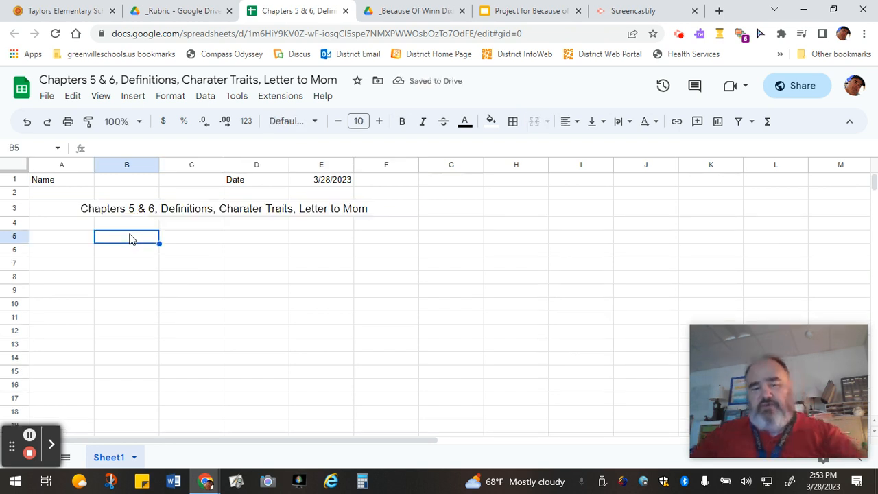
type("4")
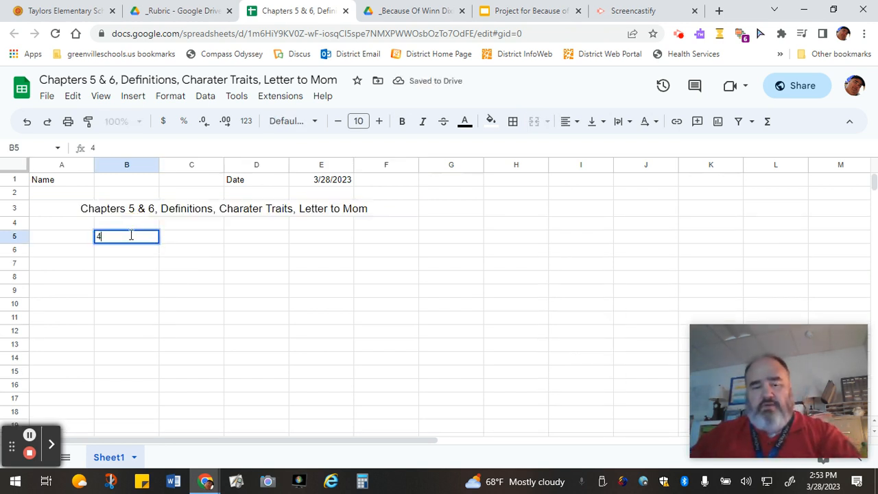
key("Tab")
type("3")
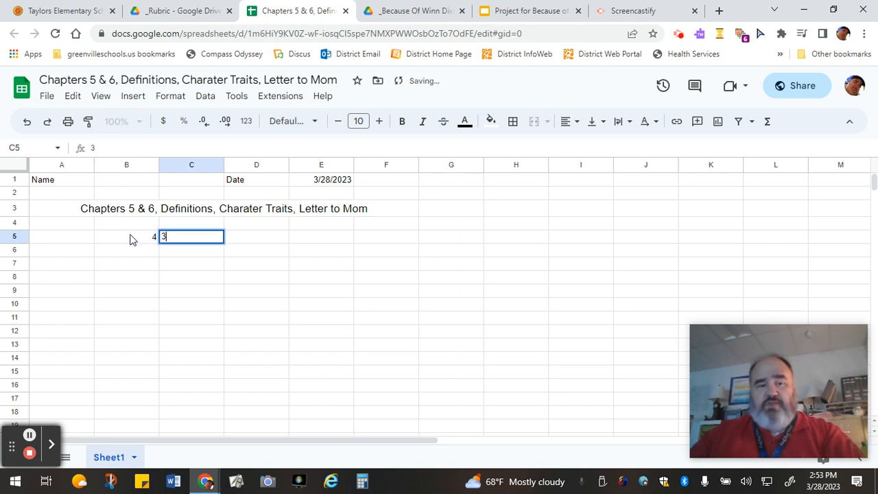
key("Tab")
type("2")
key("Tab")
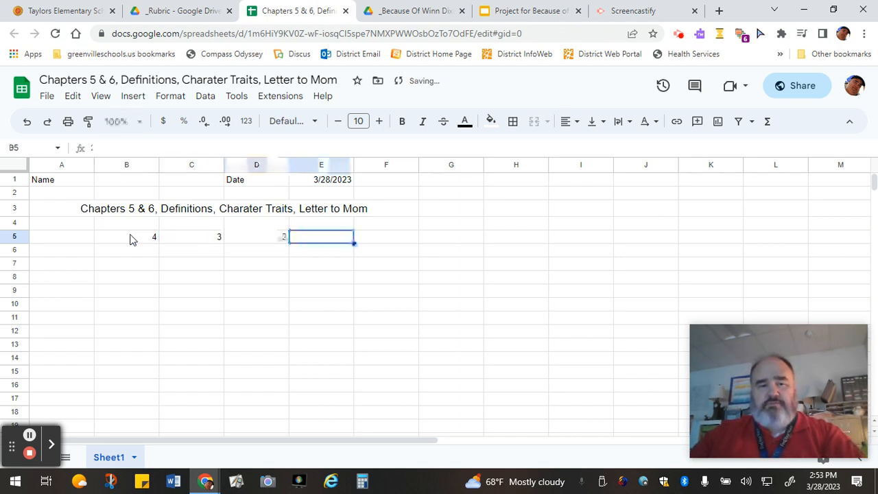
type("1")
key("Return")
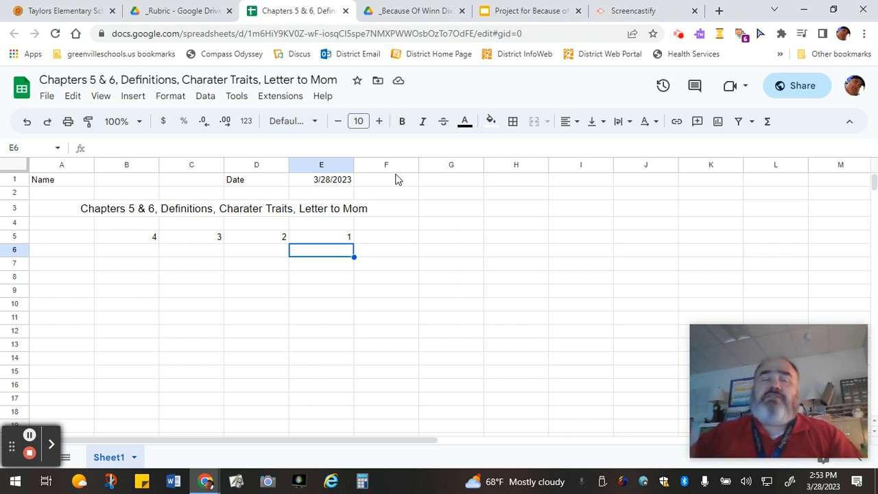
Check the first chapters 5-6 question in the Winn-Dixie slides and enter "Q1 What does he do?" in cell A6 of the rubric.
left_click(77, 254)
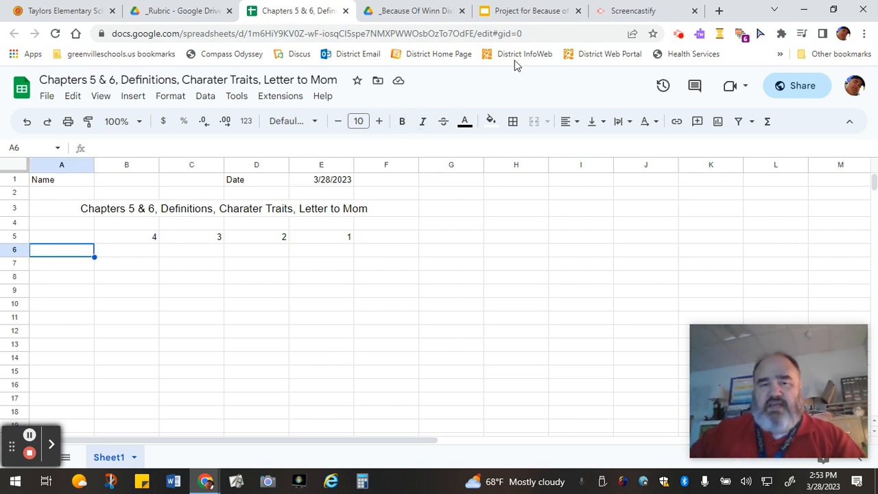
left_click(526, 13)
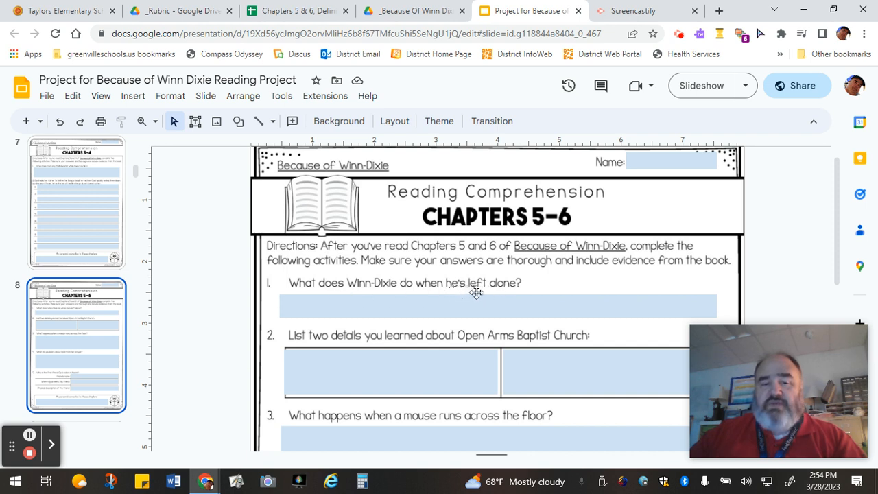
left_click(319, 19)
left_click(73, 254)
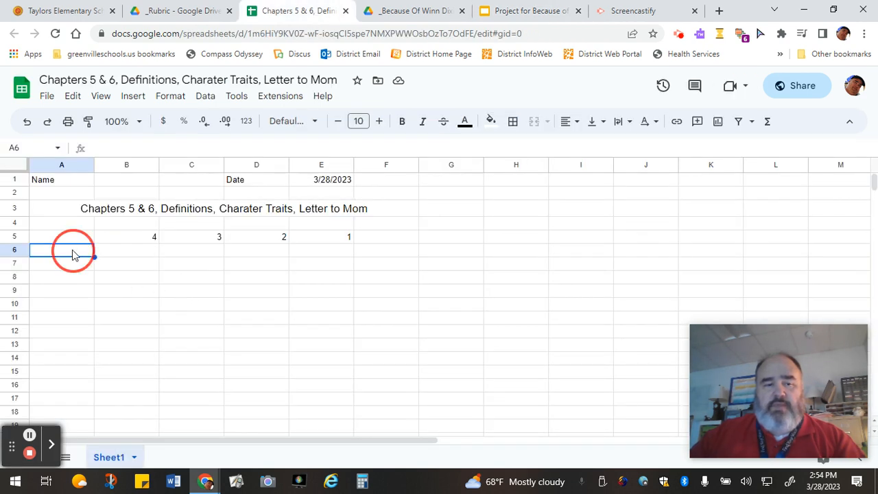
double_click(73, 251)
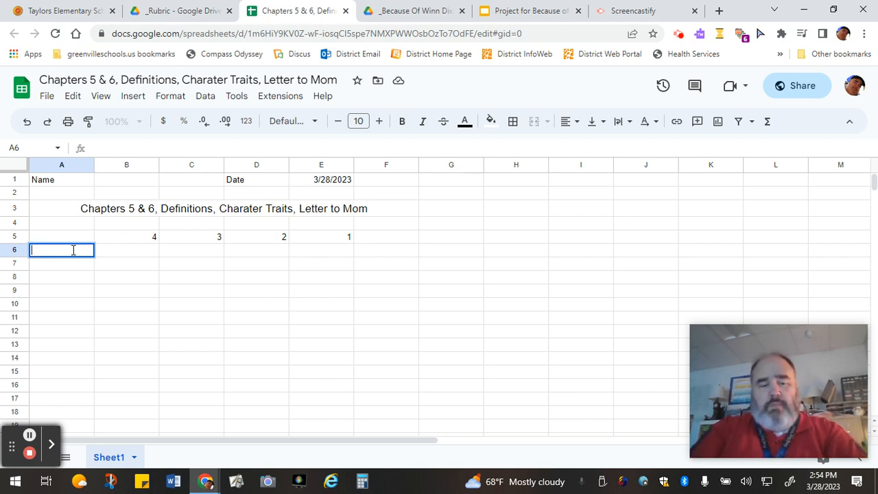
type("Q1")
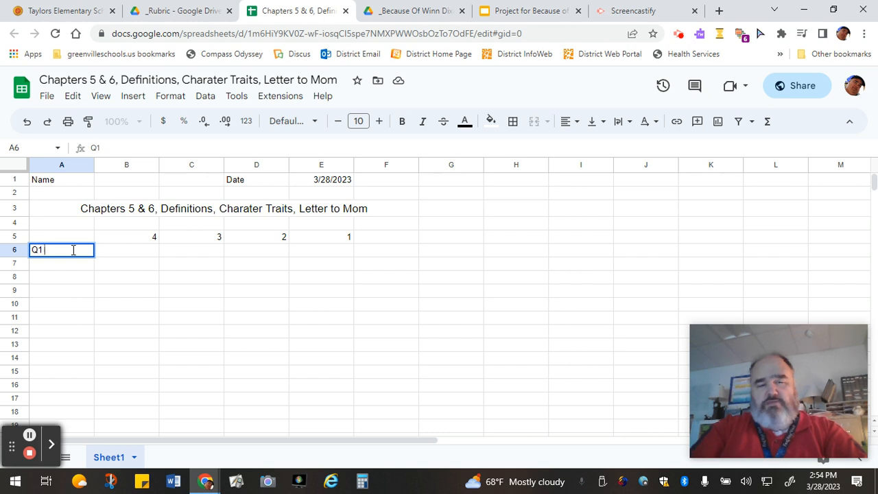
type(" What")
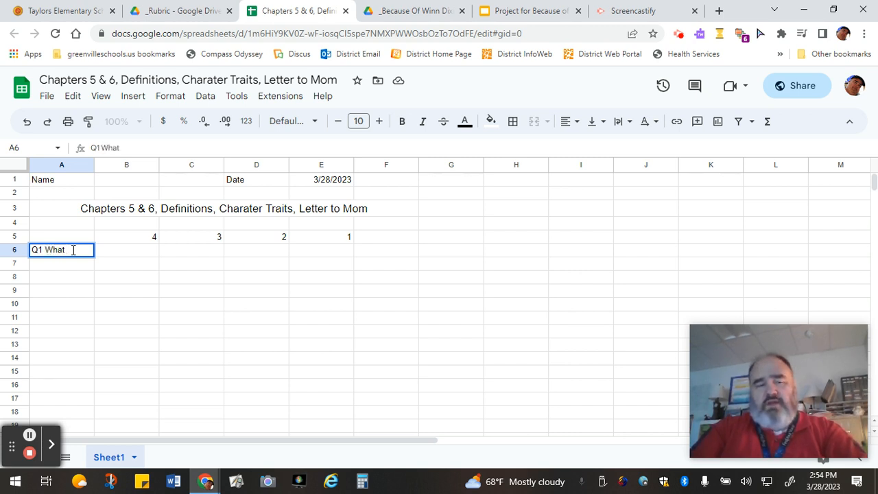
type(" does he d")
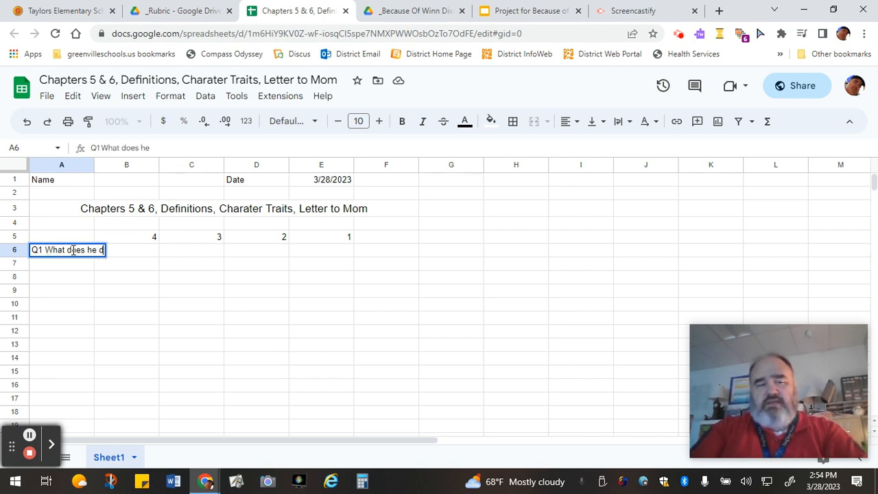
type("o?")
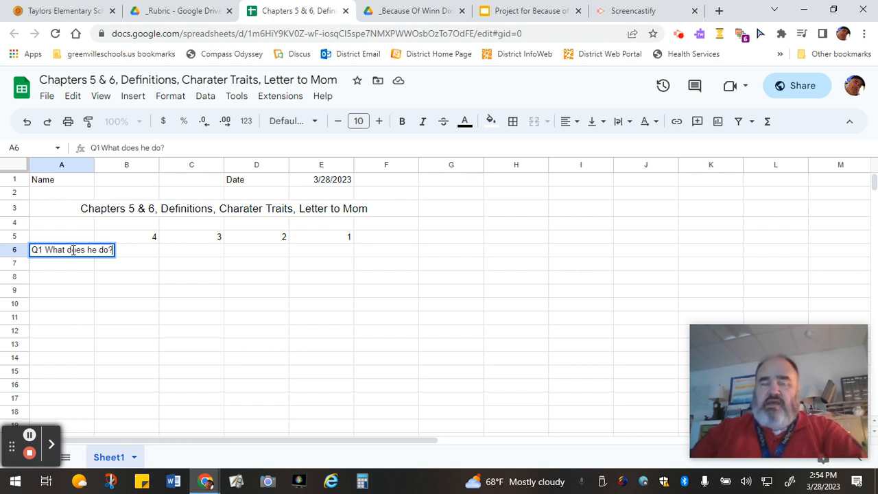
left_click(65, 266)
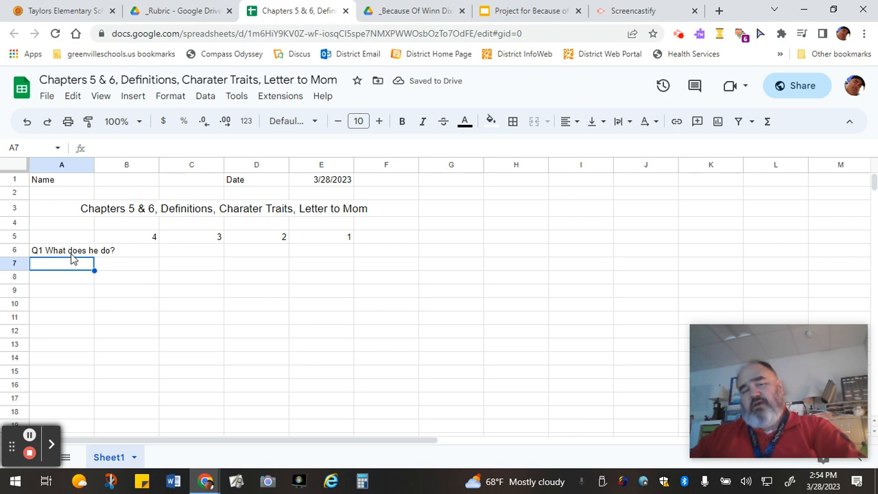
Turn on text wrapping for the Q1 question in cell A6.
left_click(71, 254)
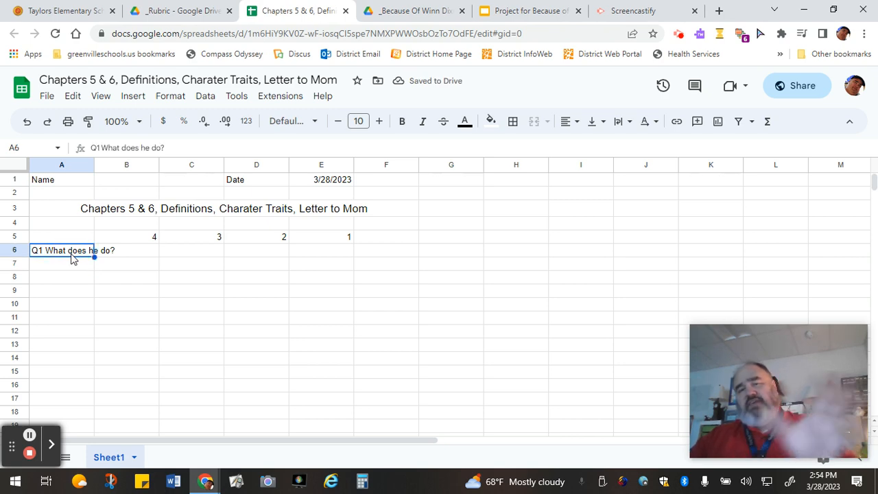
left_click(516, 13)
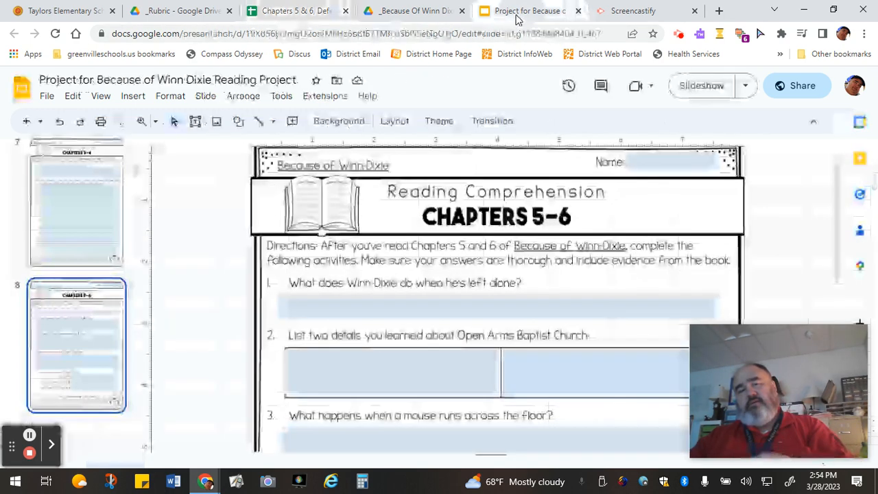
left_click(284, 12)
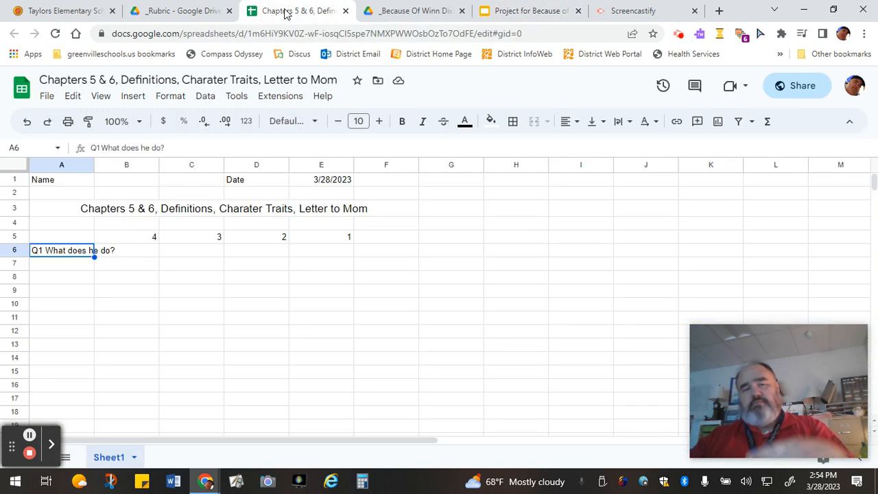
double_click(74, 252)
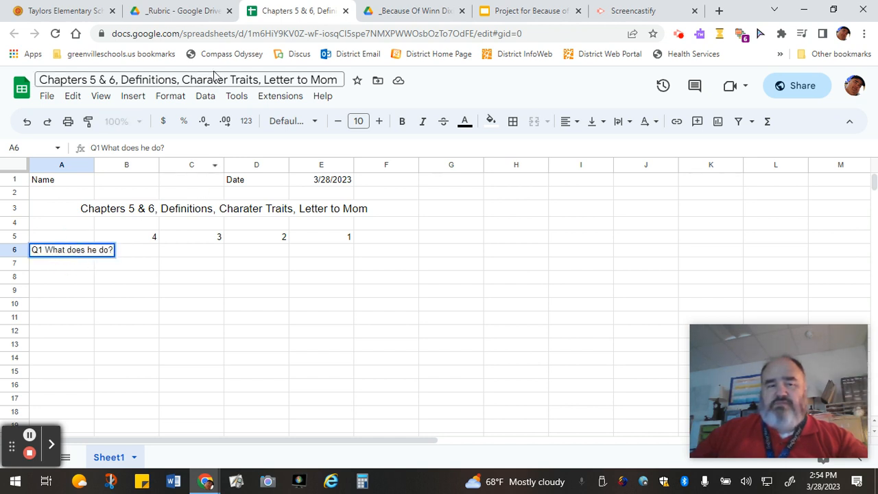
left_click(170, 104)
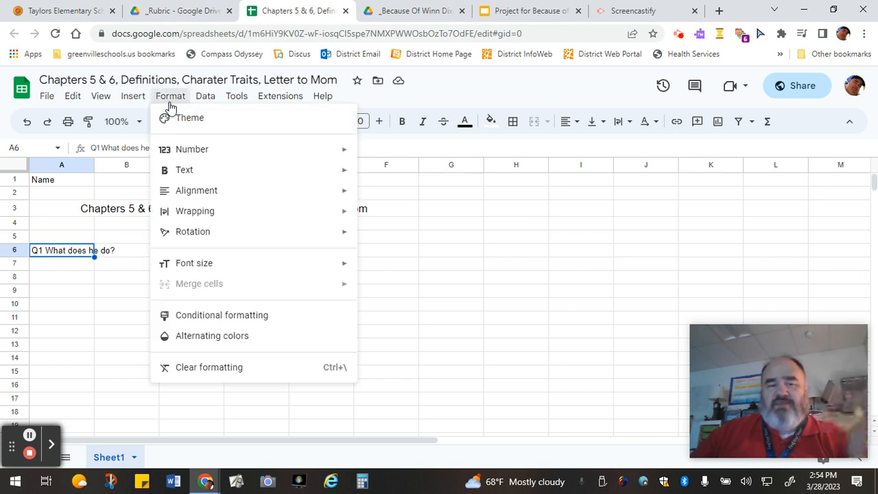
mouse_move(206, 212)
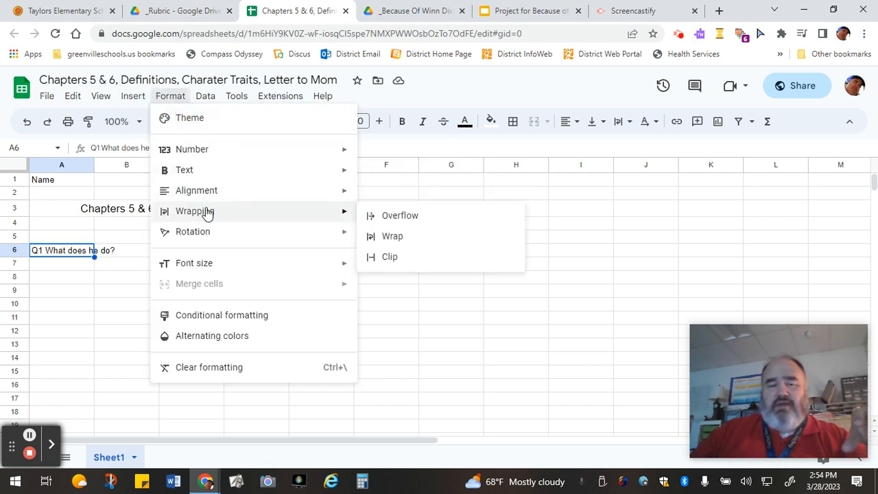
left_click(376, 236)
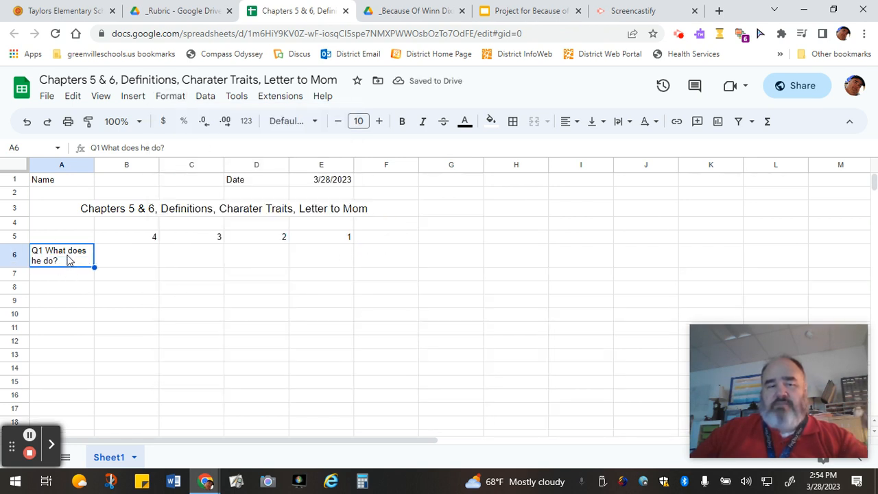
Set the font size of cells A6 to E16 to 12.
left_click_drag(68, 260, 330, 399)
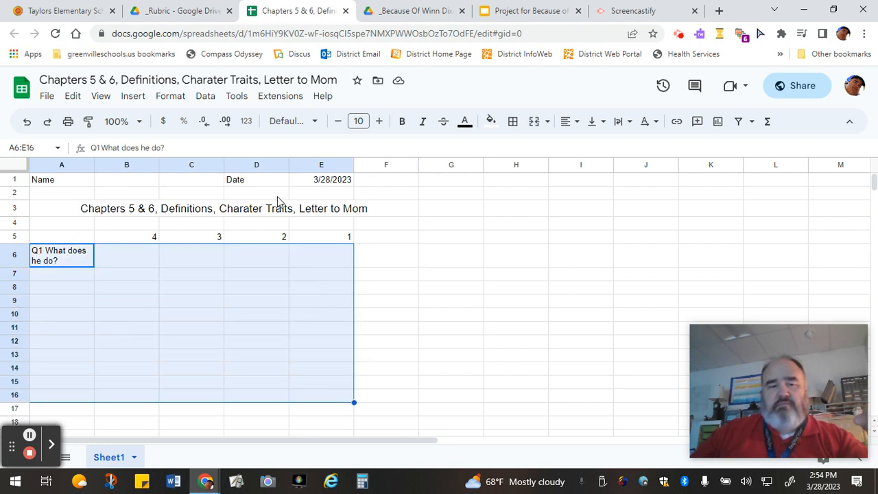
left_click(379, 121)
left_click(379, 121)
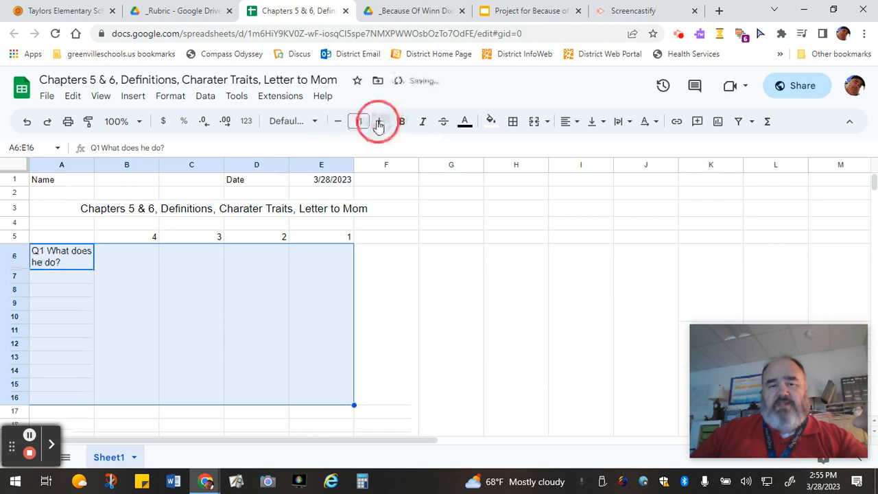
left_click(379, 122)
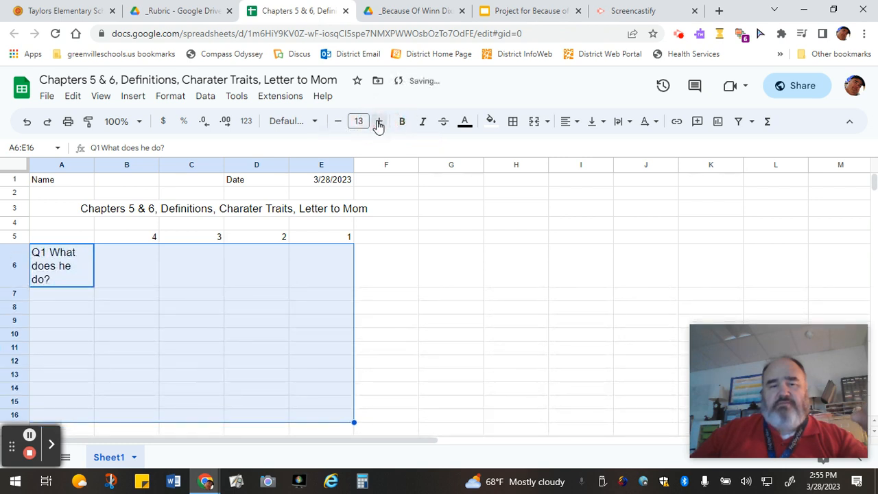
left_click(338, 121)
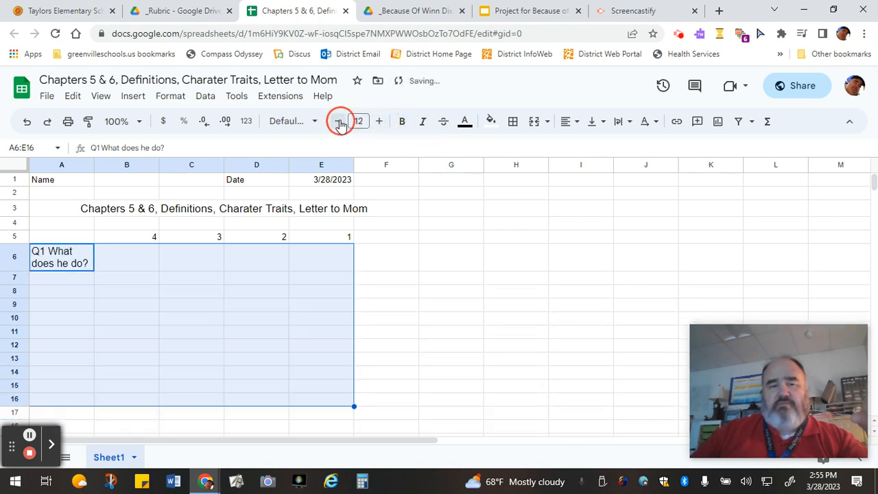
Review the chapters 5-6 questions in the Winn-Dixie slides and enter "Complete sentences. No more than 1 mistake" in cell B6 of the rubric.
left_click(82, 295)
left_click(133, 267)
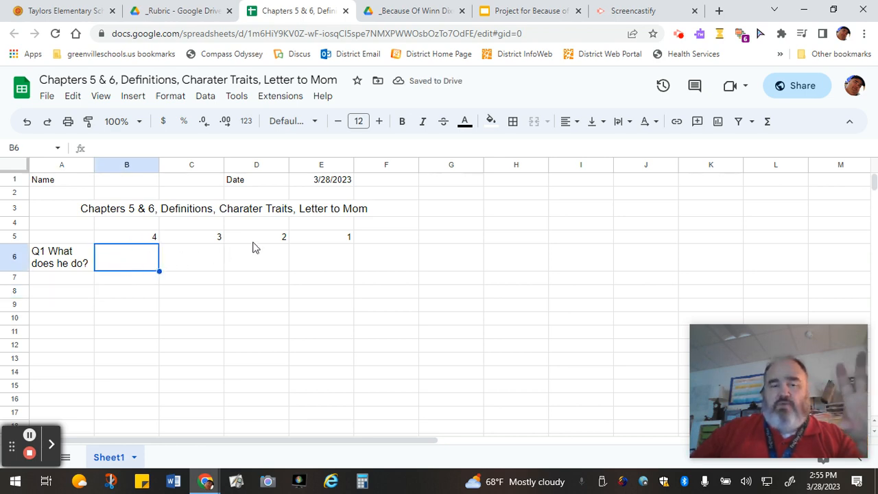
left_click(526, 14)
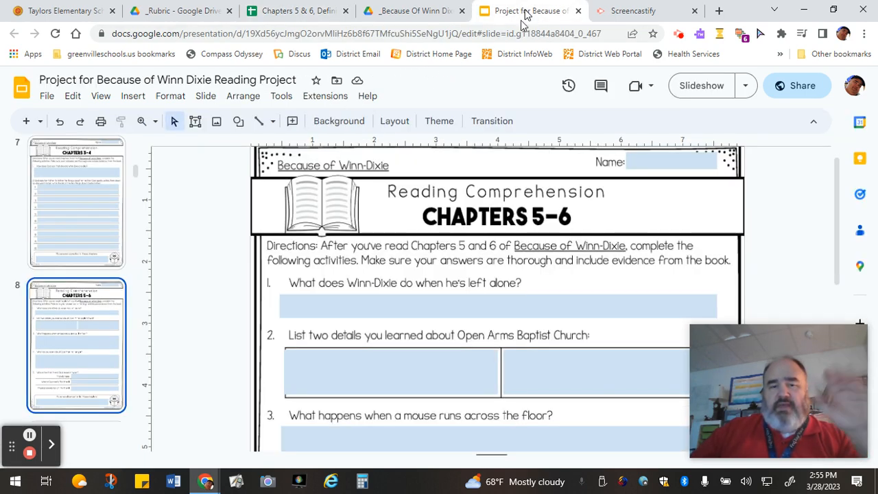
scroll(498, 310, "down", 1)
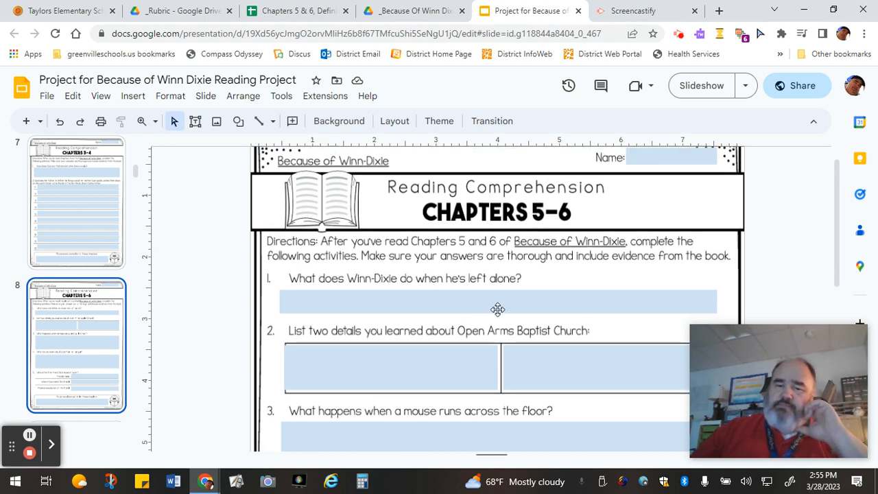
scroll(498, 310, "down", 3)
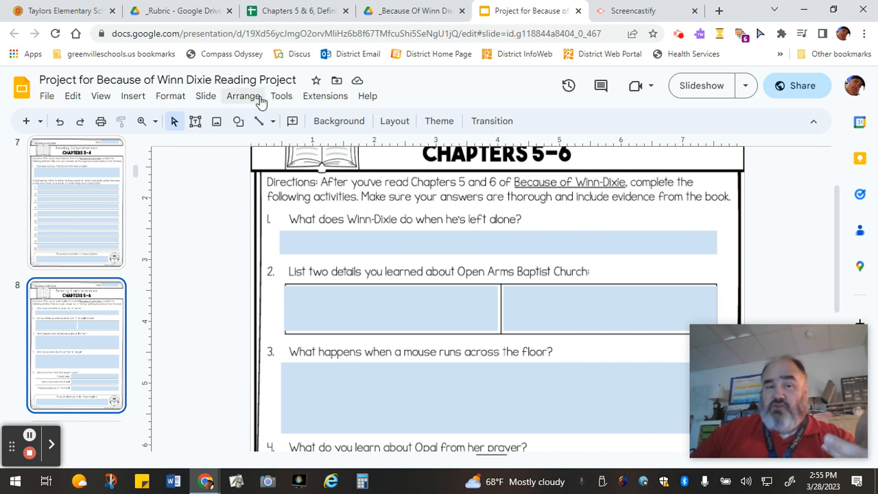
left_click(297, 10)
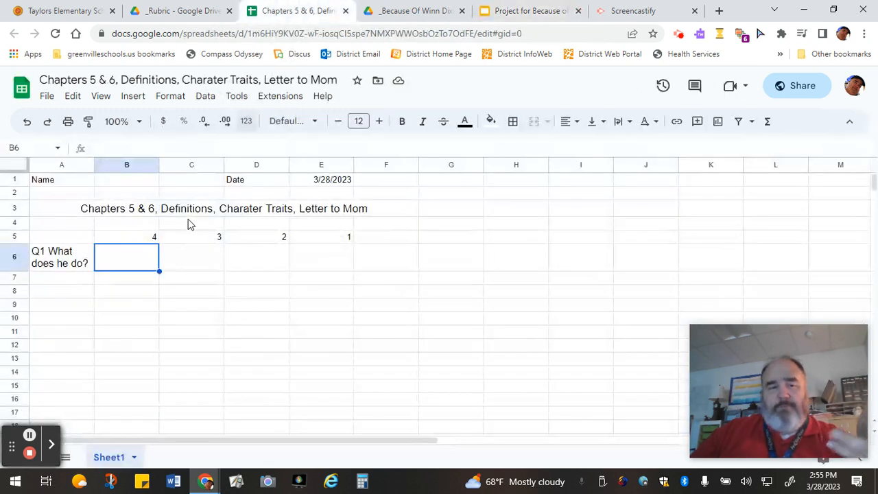
double_click(125, 251)
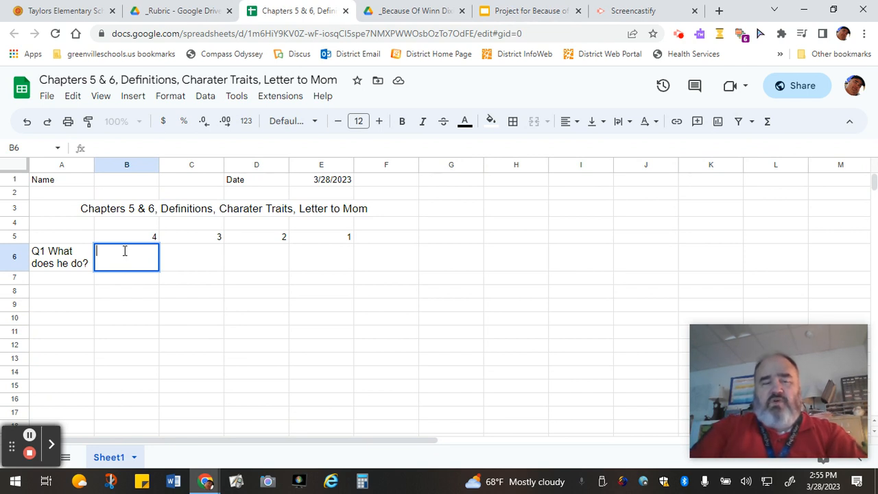
type("Complete s")
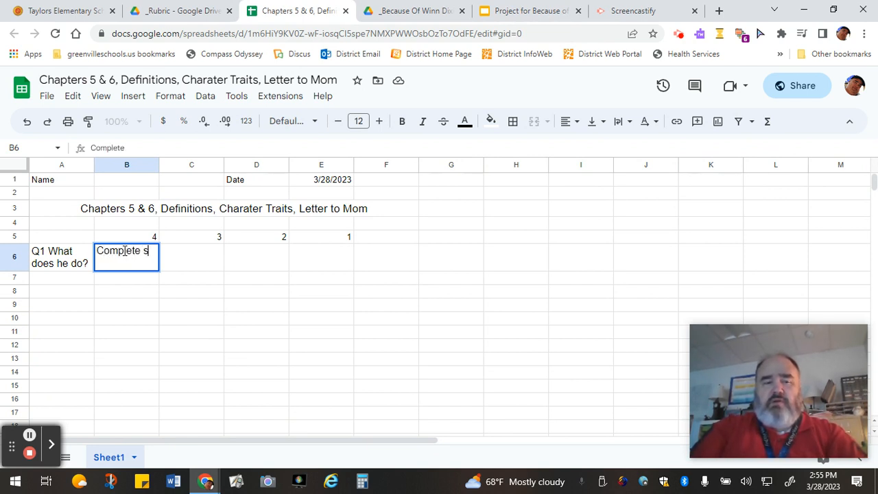
type("entenc")
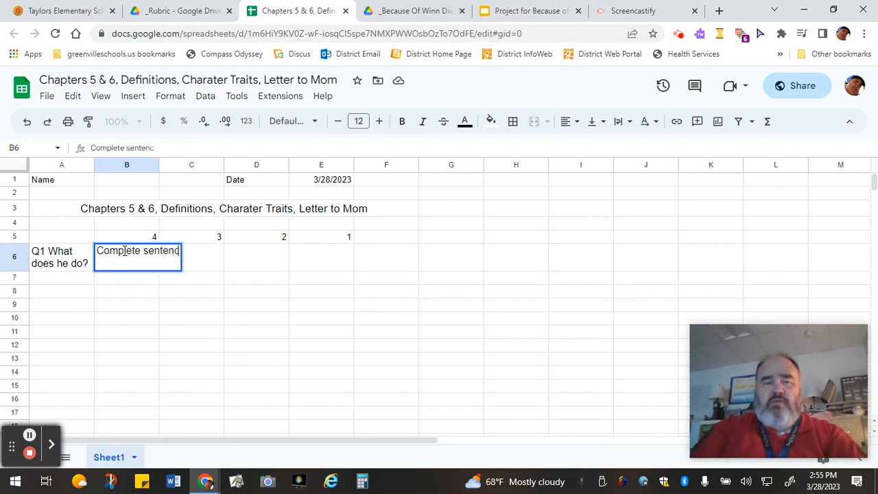
type("es.")
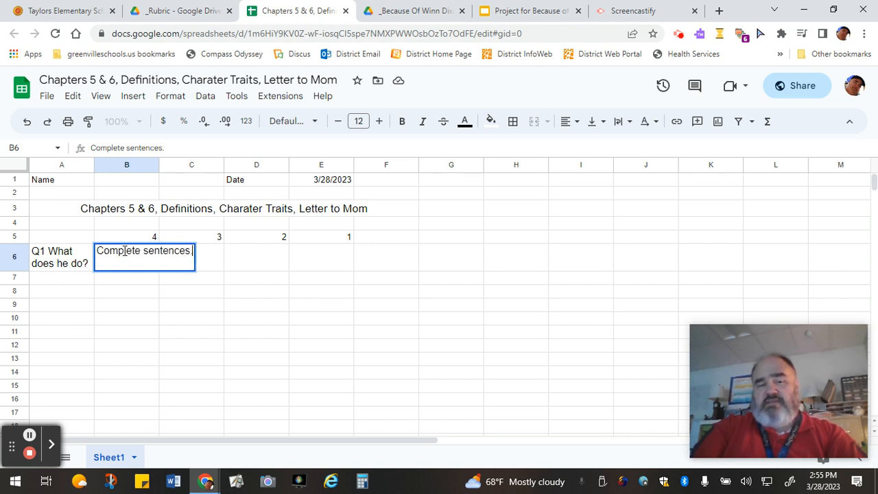
type("  No")
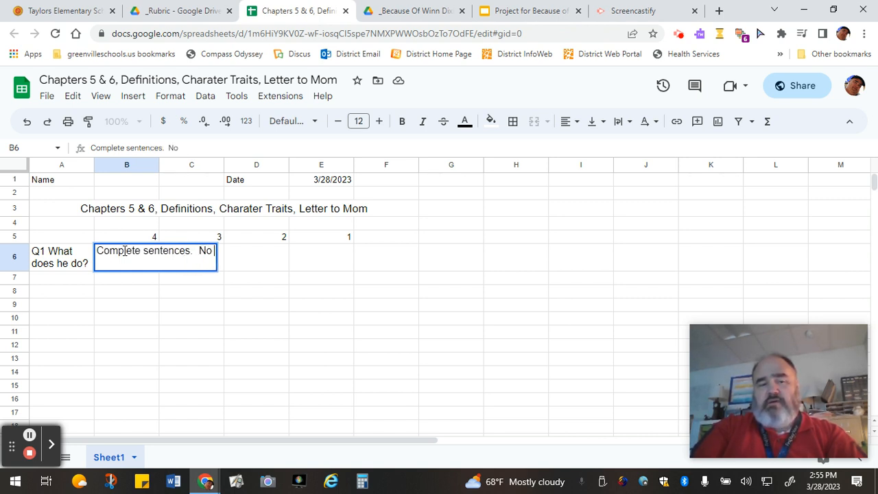
type(" more than")
type("1")
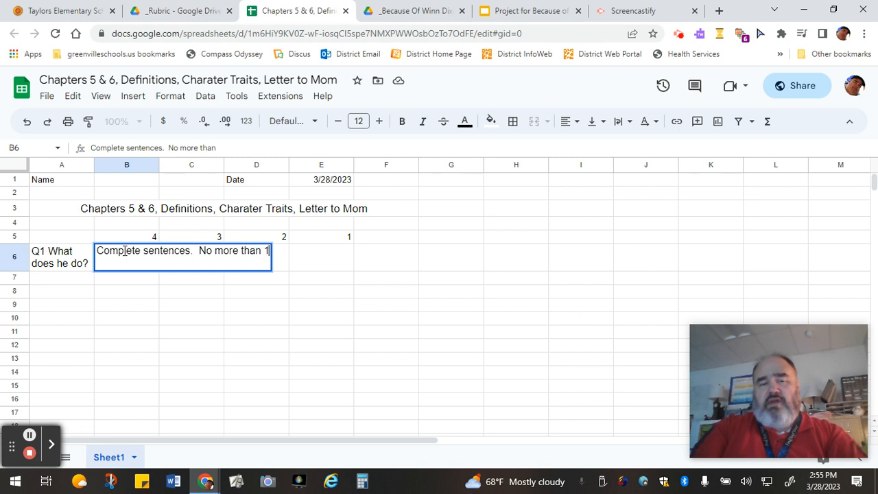
type(" mistake")
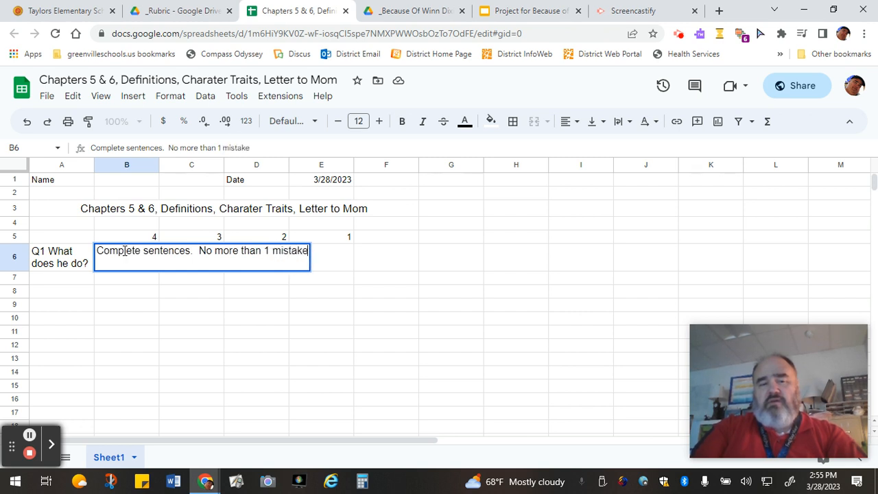
key("Return")
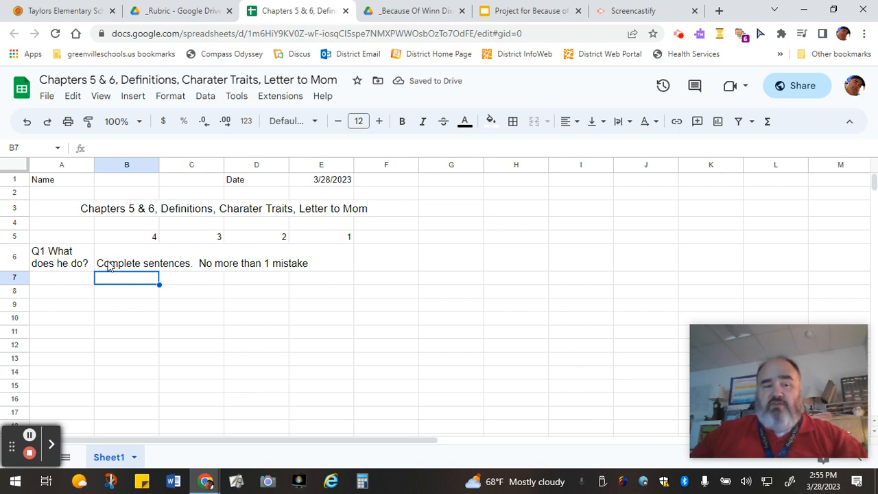
Wrap the text in cells B6 to E15 and center it horizontally.
left_click(121, 267)
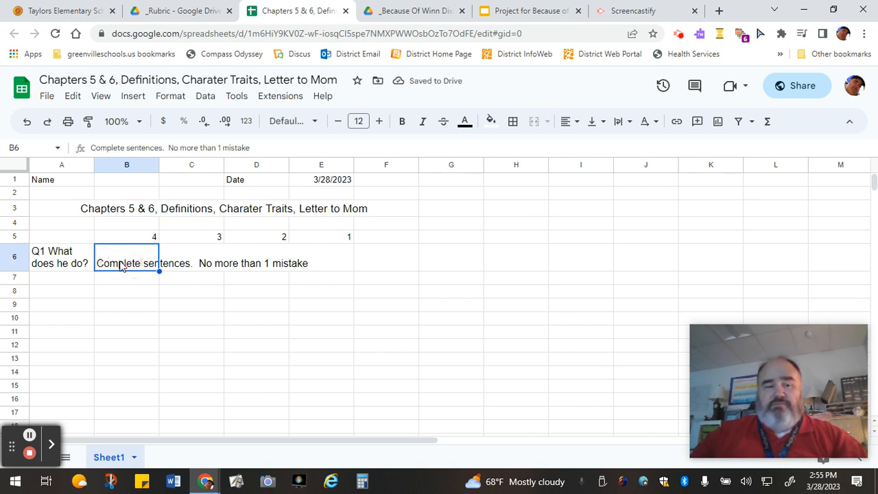
left_click_drag(120, 266, 329, 386)
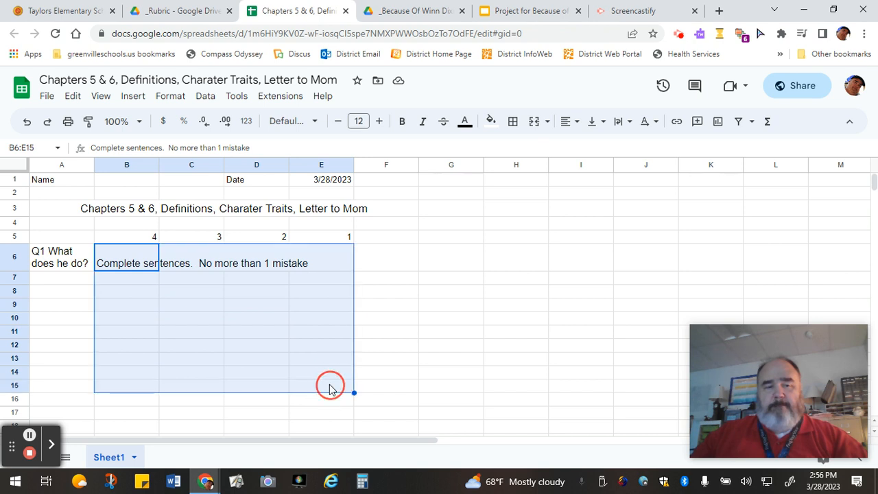
left_click(168, 98)
mouse_move(218, 212)
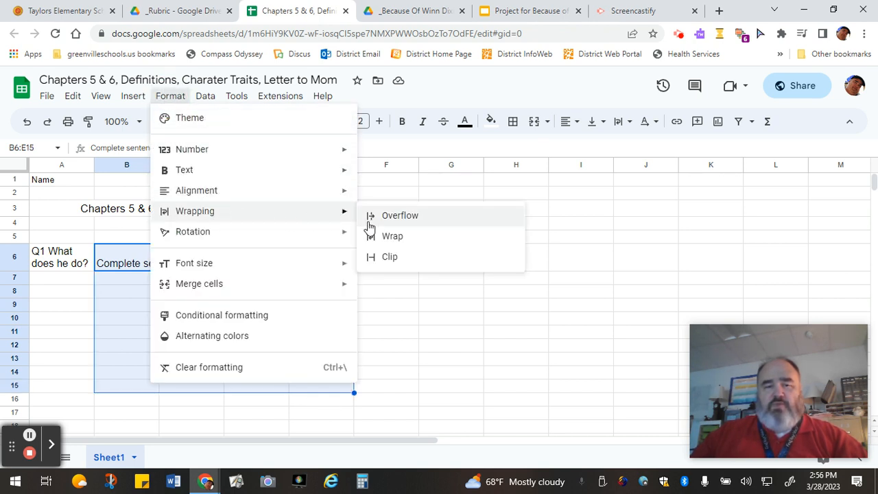
left_click(387, 238)
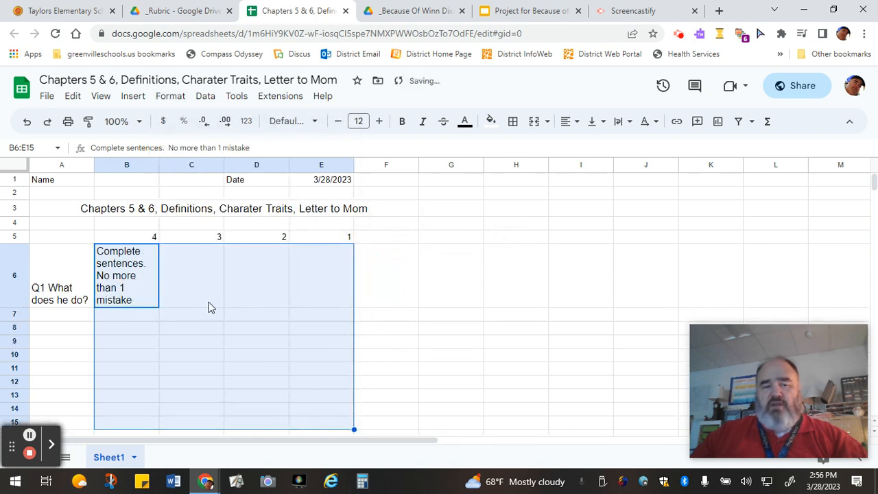
left_click(575, 123)
left_click(590, 145)
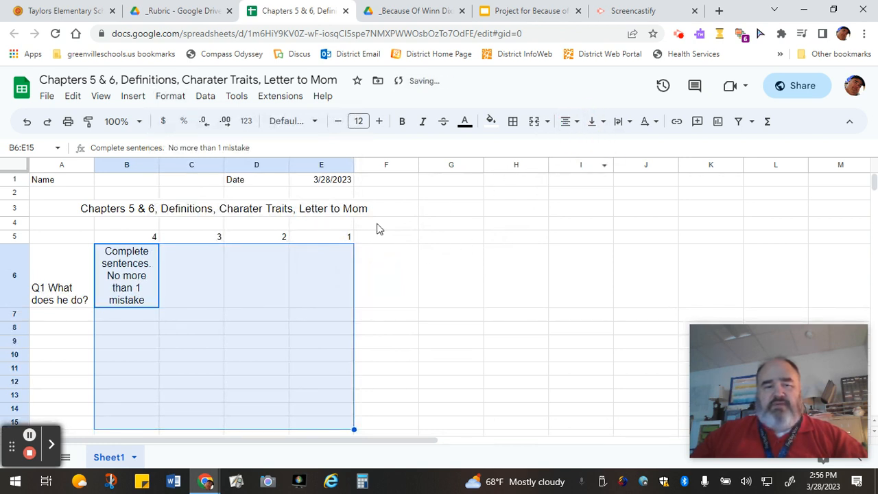
Center the Q1 question in cell A6 horizontally and align it to the middle vertically.
left_click(79, 295)
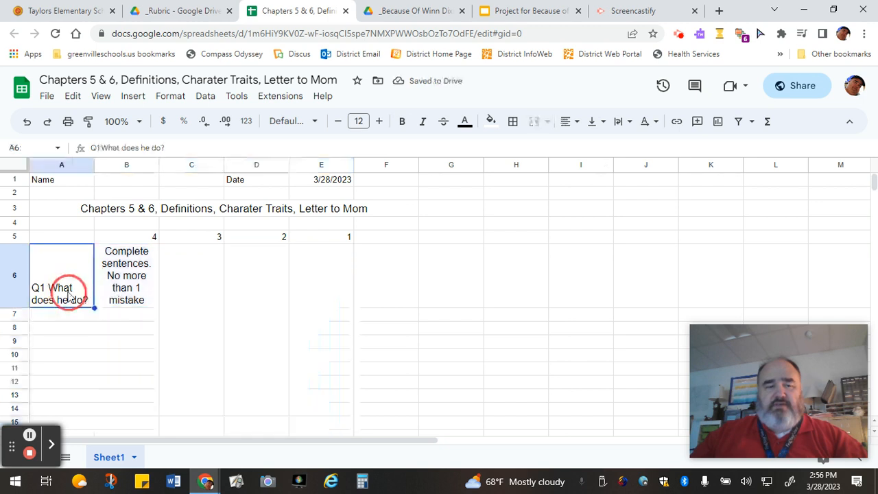
left_click(172, 98)
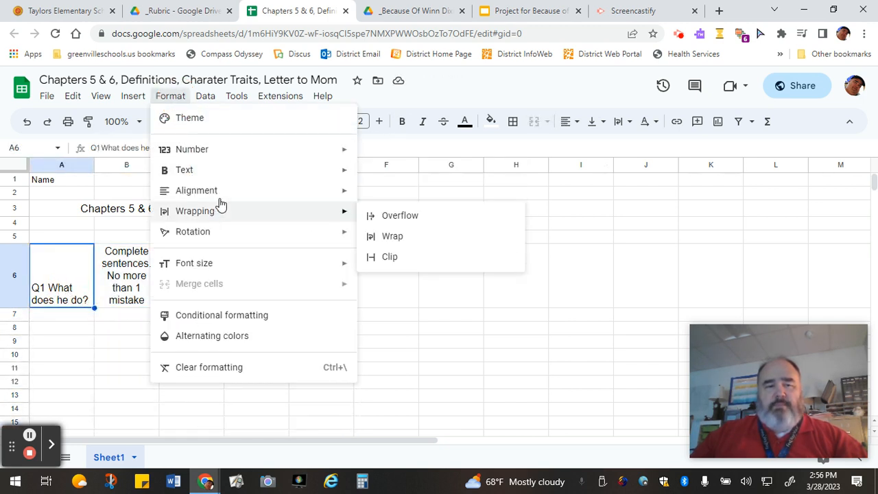
mouse_move(243, 197)
left_click(389, 218)
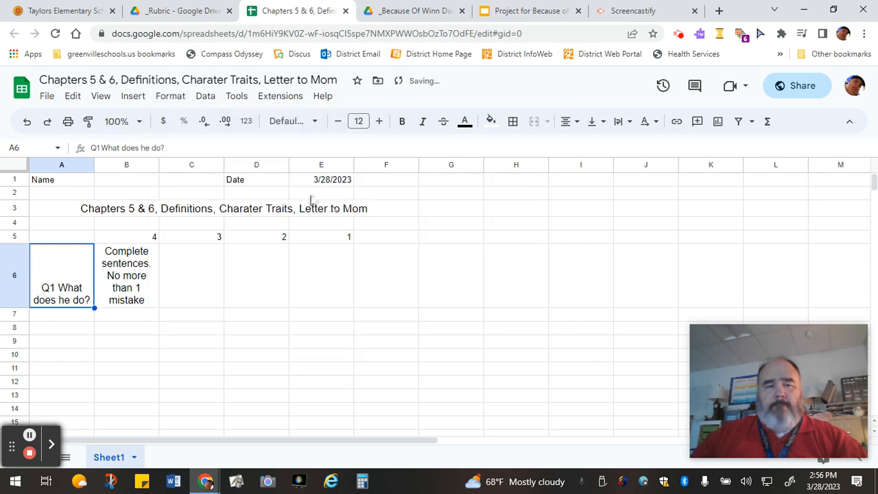
left_click(178, 101)
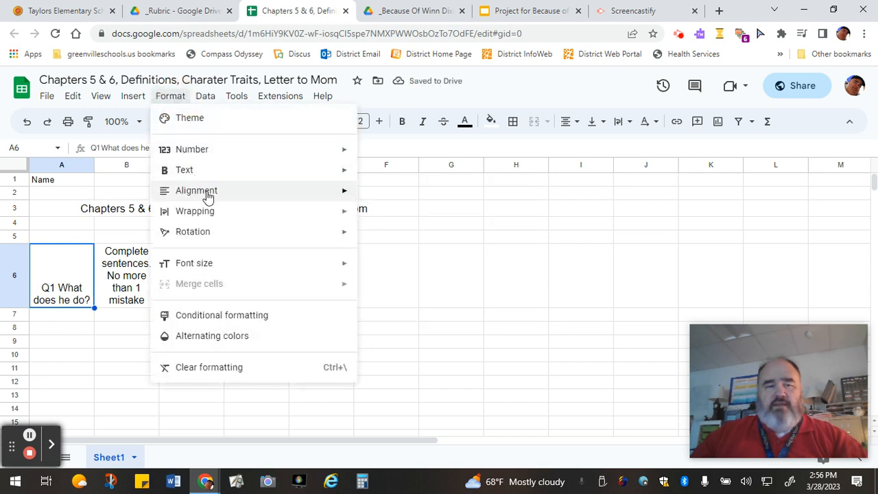
mouse_move(327, 192)
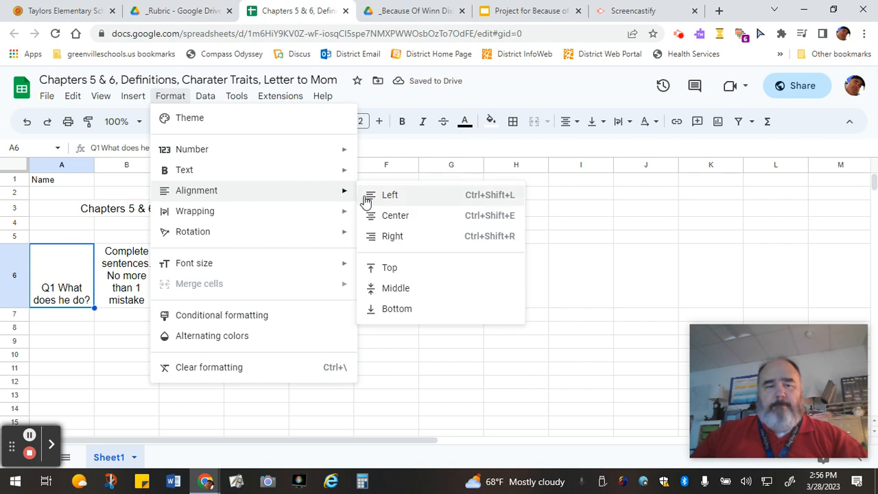
left_click(393, 289)
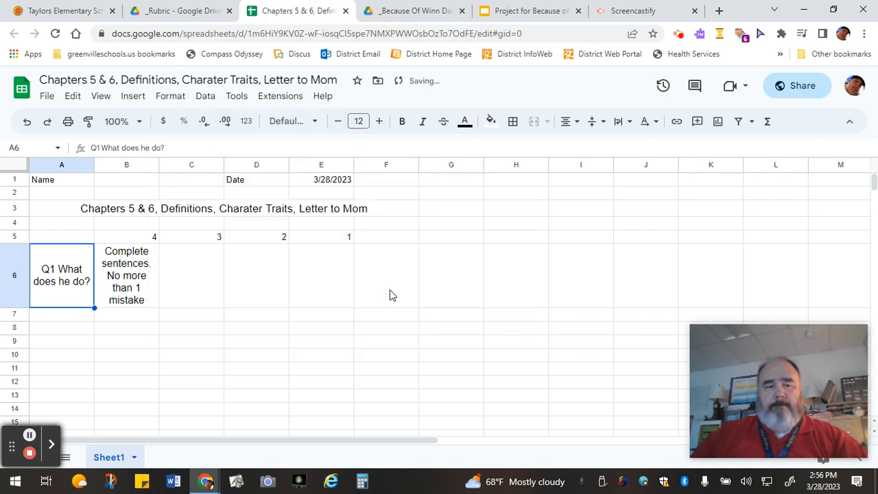
Enter "Complete sentences with 2 or more mistates" in cell C6 as the score 3 criterion for Q1.
left_click(240, 324)
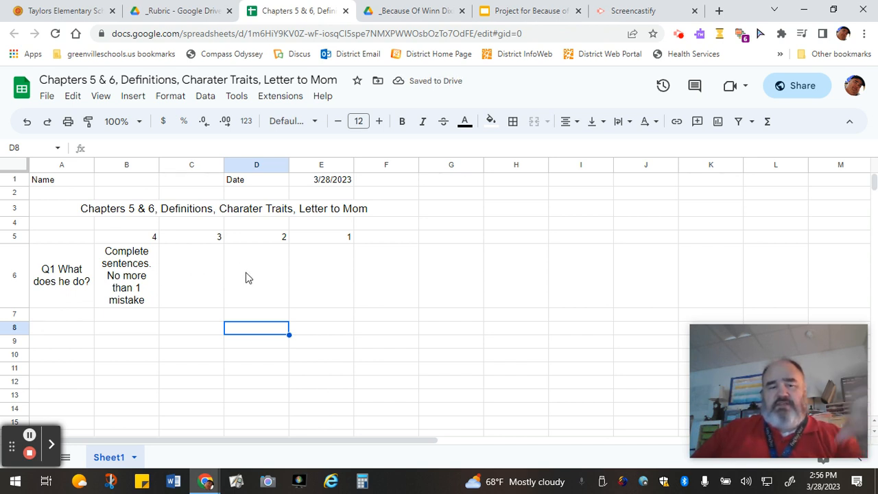
left_click(201, 272)
double_click(202, 273)
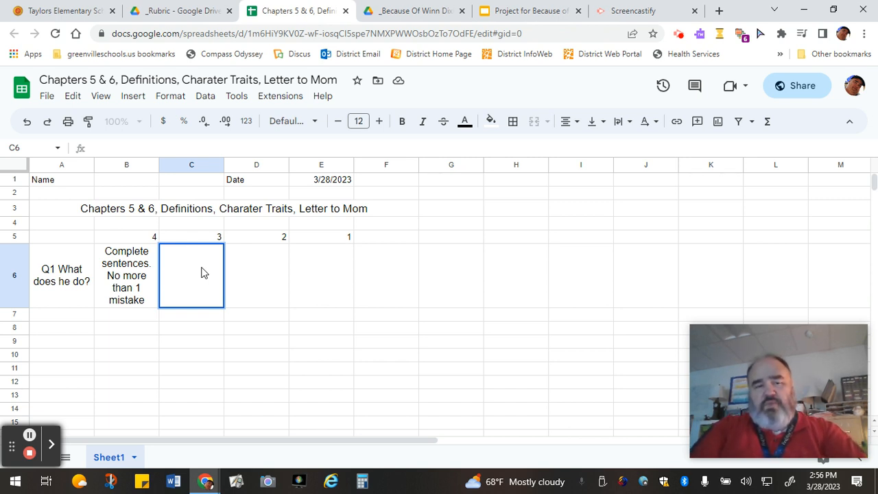
type("Complete s")
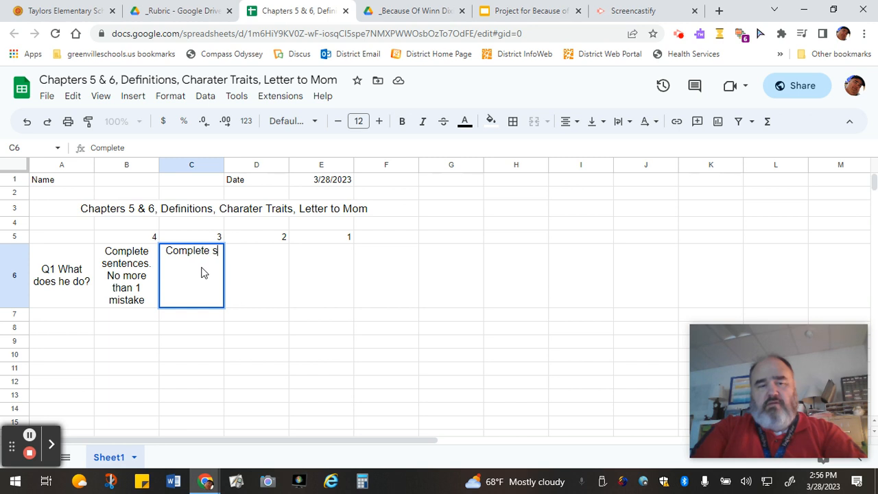
type("entences")
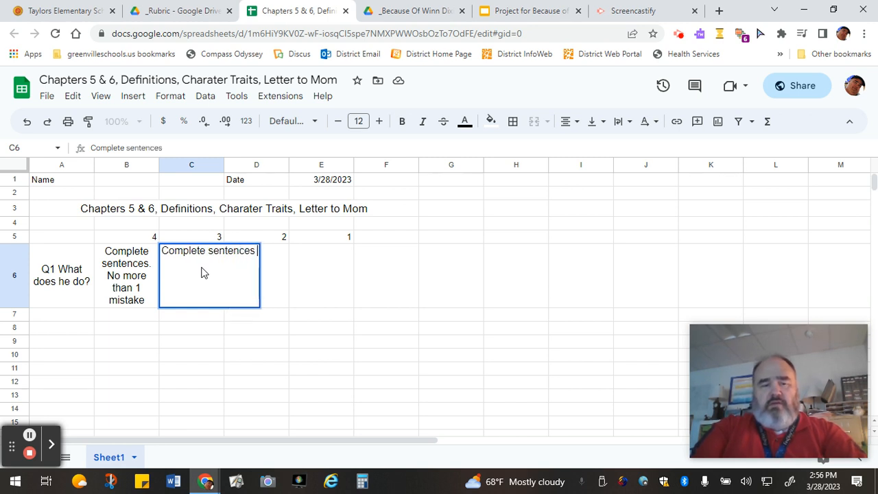
type(" with 2 mo")
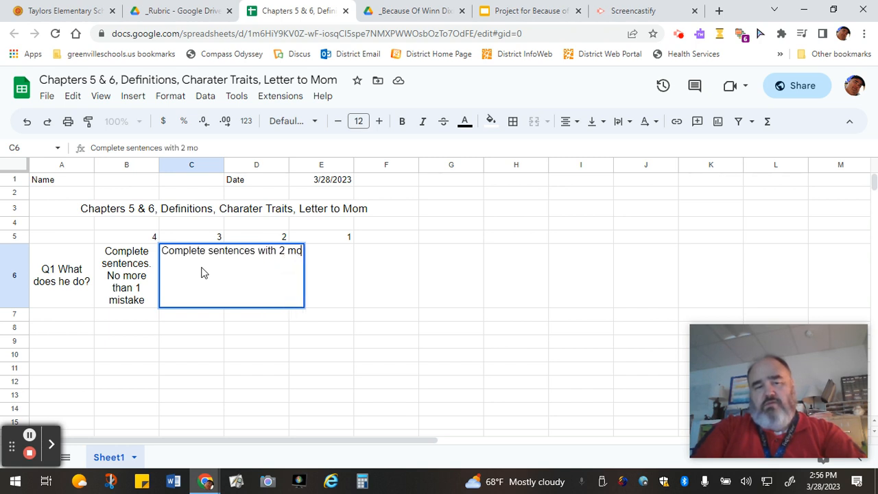
key("BackSpace")
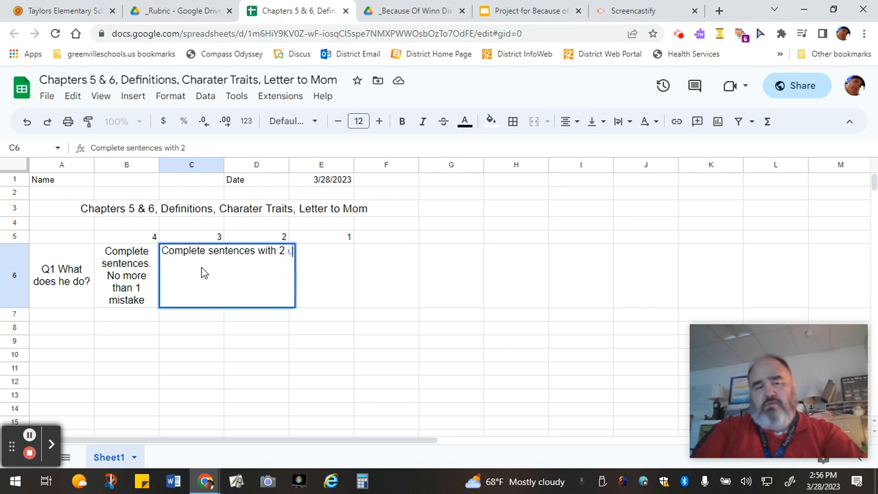
type("or more mistates")
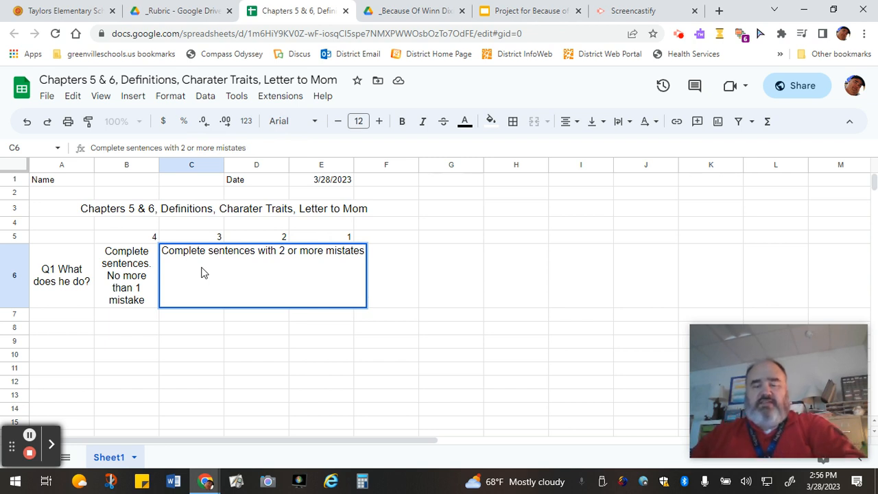
left_click(223, 334)
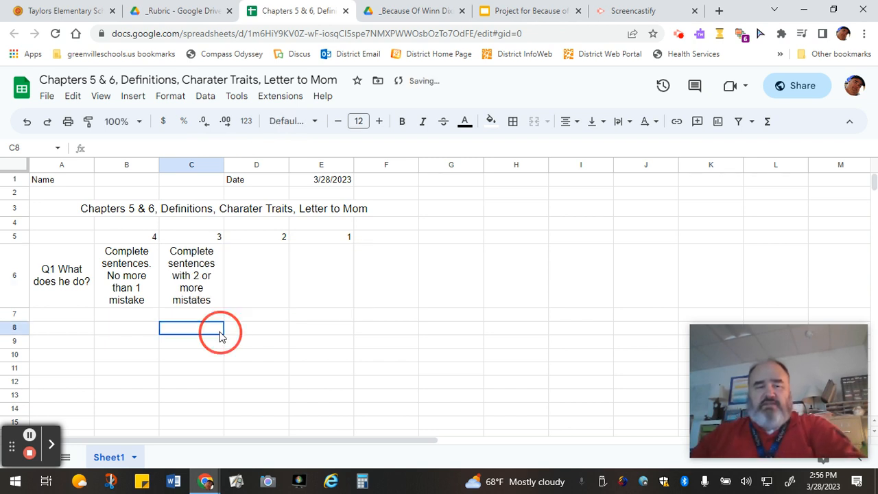
Enter "Incomplete sentences" in cell D6 as the score 2 criterion for Q1.
left_click(267, 278)
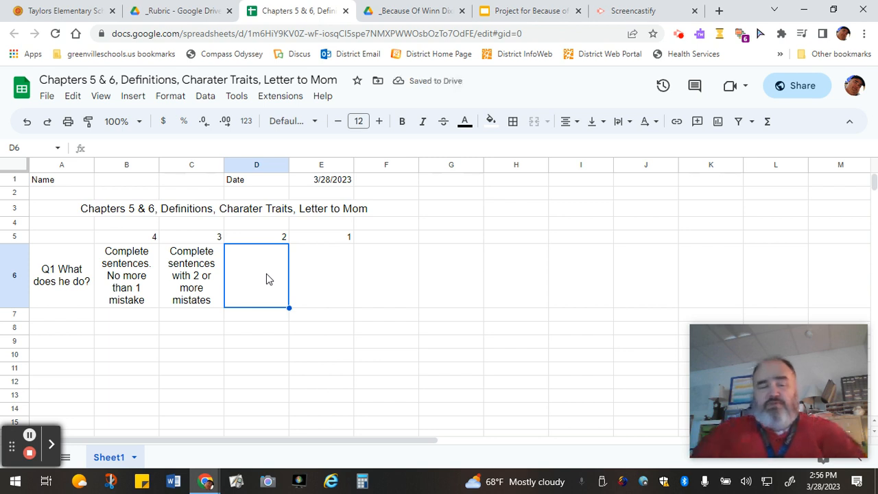
type("Incomplet")
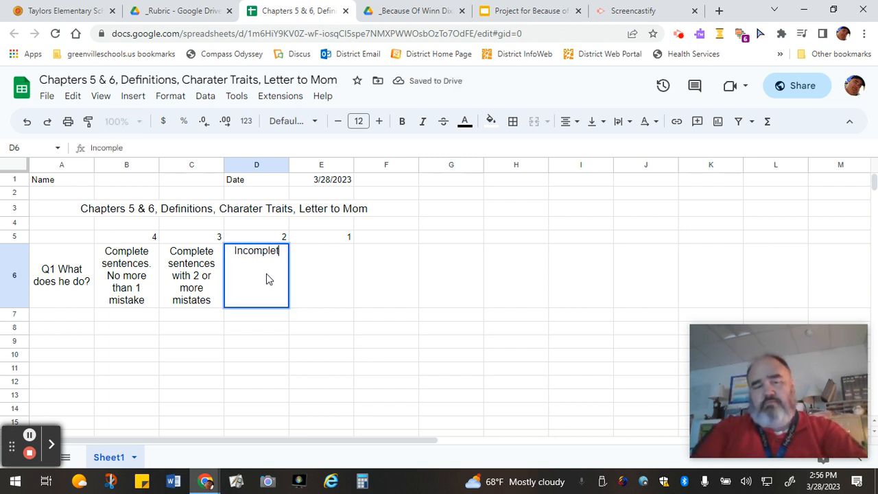
type("e sentences")
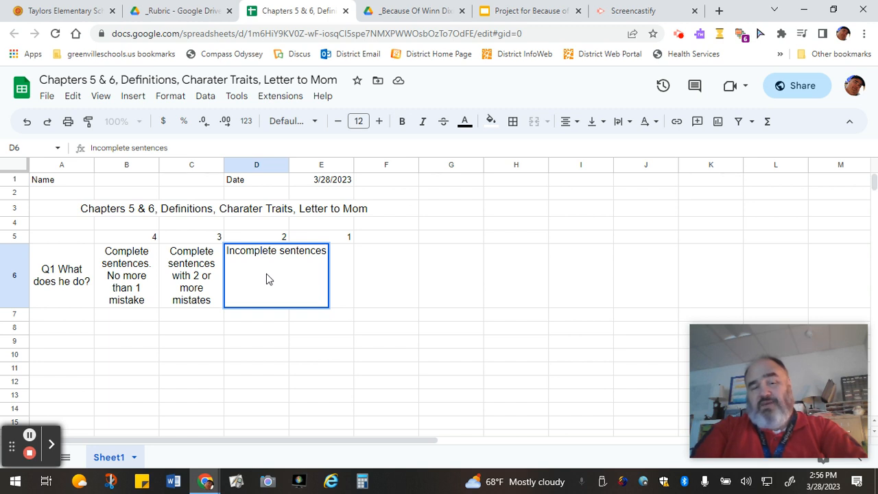
key("Return")
type("m")
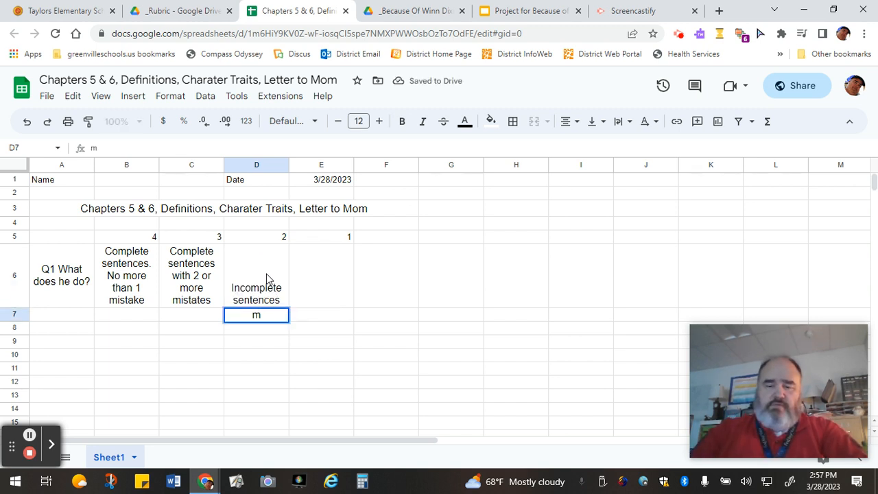
Extend the text in cell D6 with "multiple mistakes" after "Incomplete sentences".
left_click(255, 290)
double_click(253, 291)
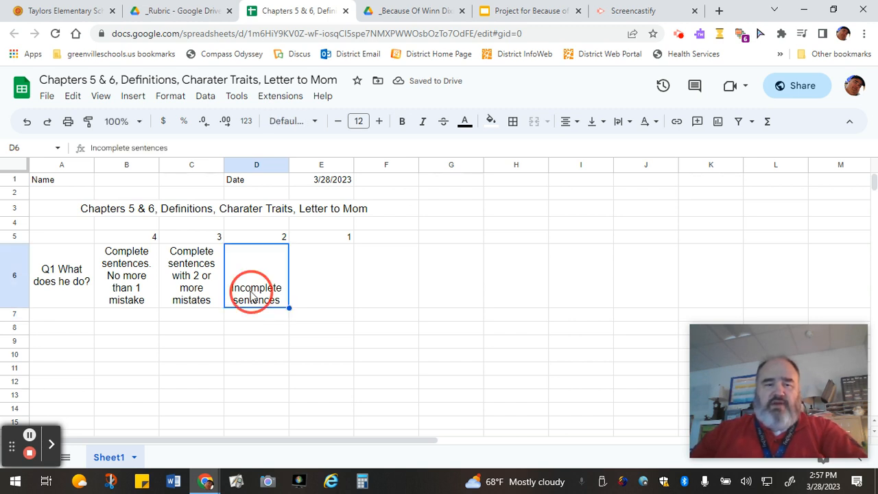
left_click(196, 146)
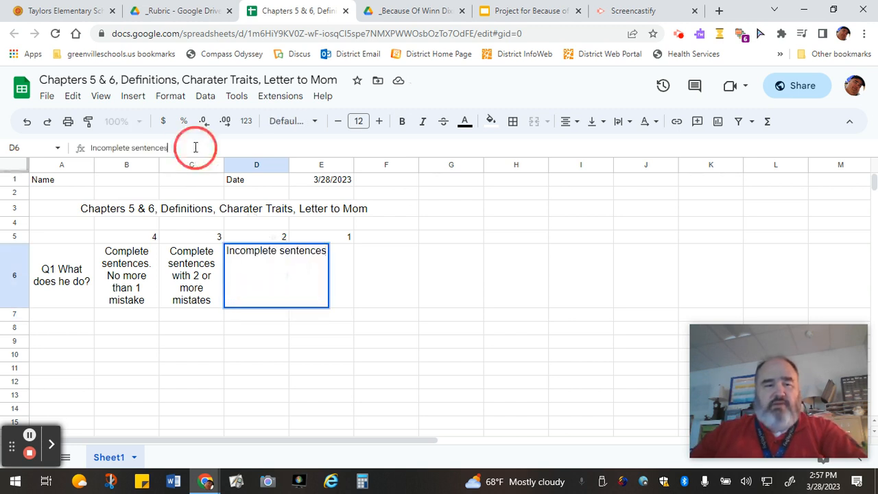
type("multiplce")
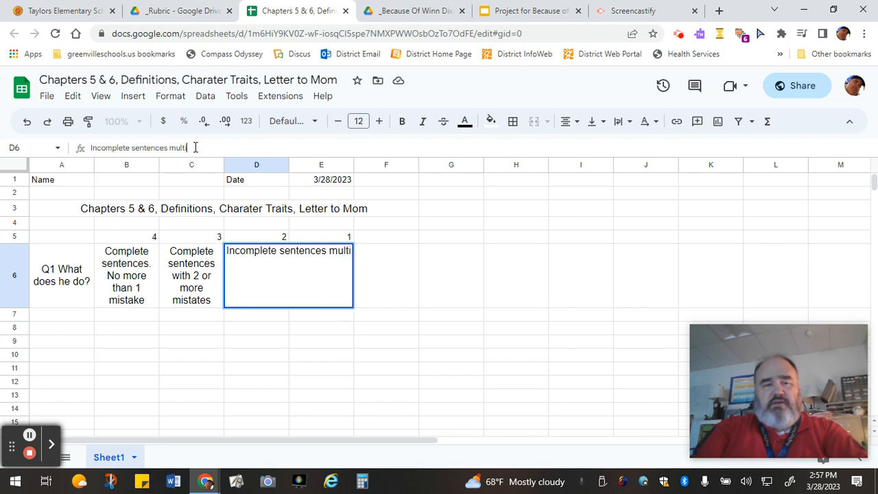
key("BackSpace")
key("BackSpace")
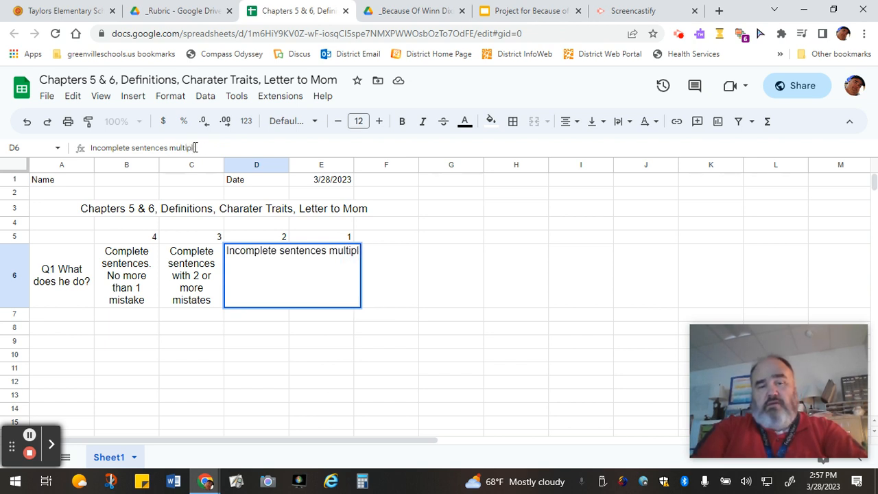
type("mi")
key("BackSpace")
key("BackSpace")
key("BackSpace")
key("BackSpace")
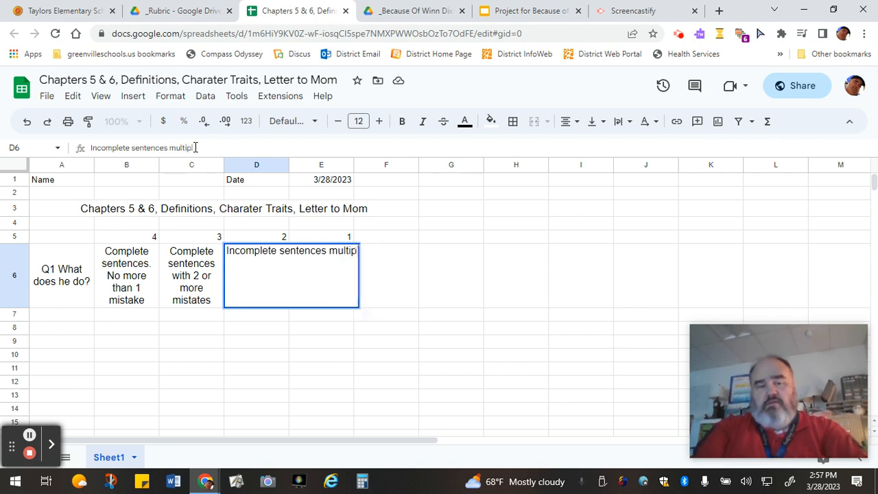
type("e")
key("BackSpace")
type("l")
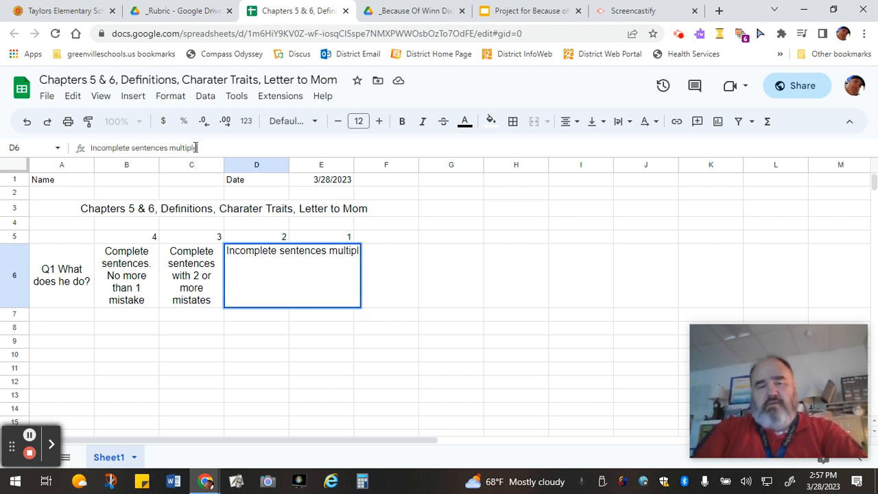
type("e mistatk")
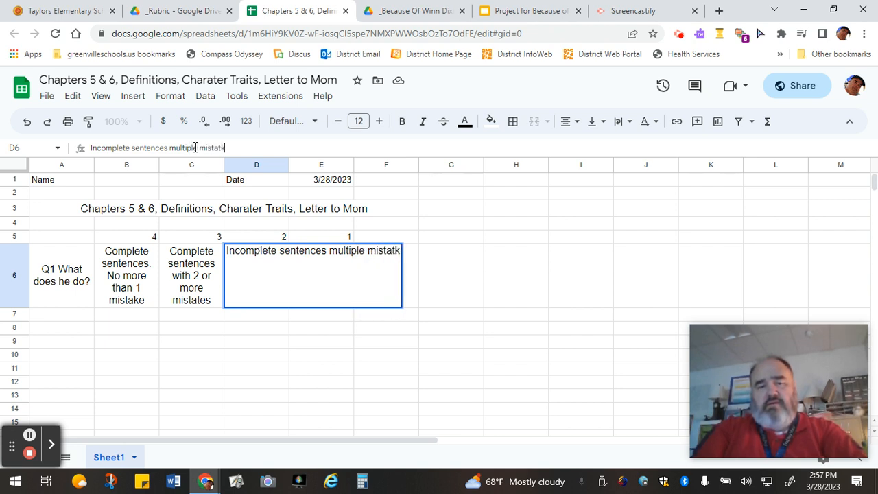
key("BackSpace")
key("BackSpace")
type("kes")
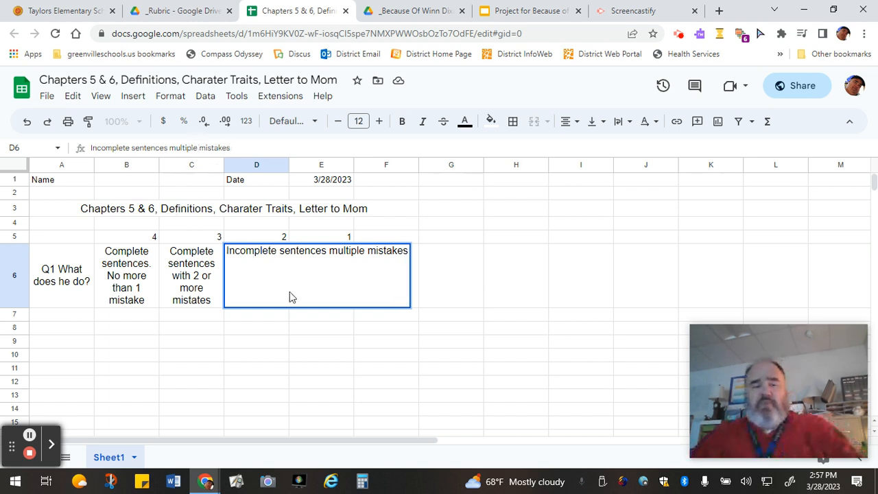
left_click(279, 315)
Enter "Did not attempt, did not proof read" in cell E6 as the score 1 criterion for Q1.
left_click(337, 280)
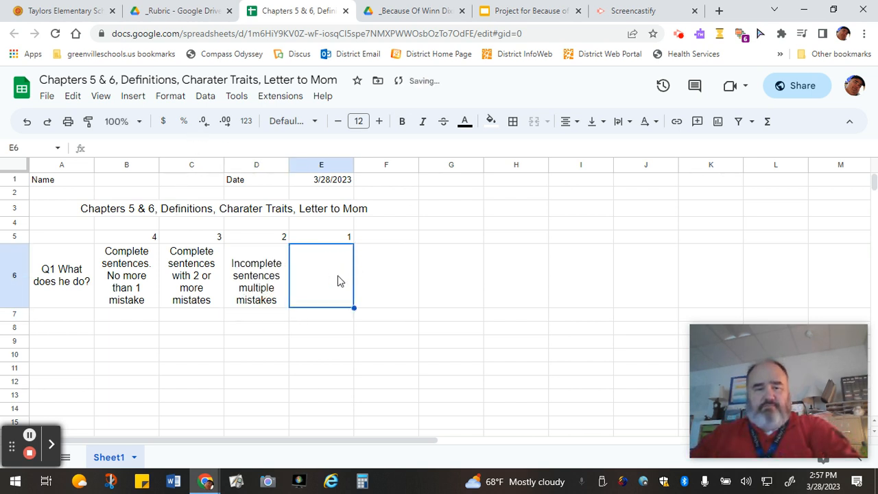
double_click(338, 280)
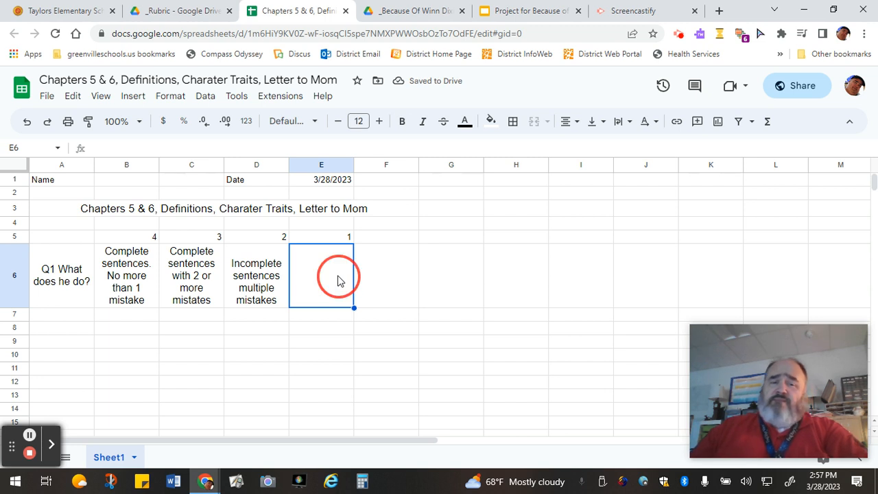
type("Did")
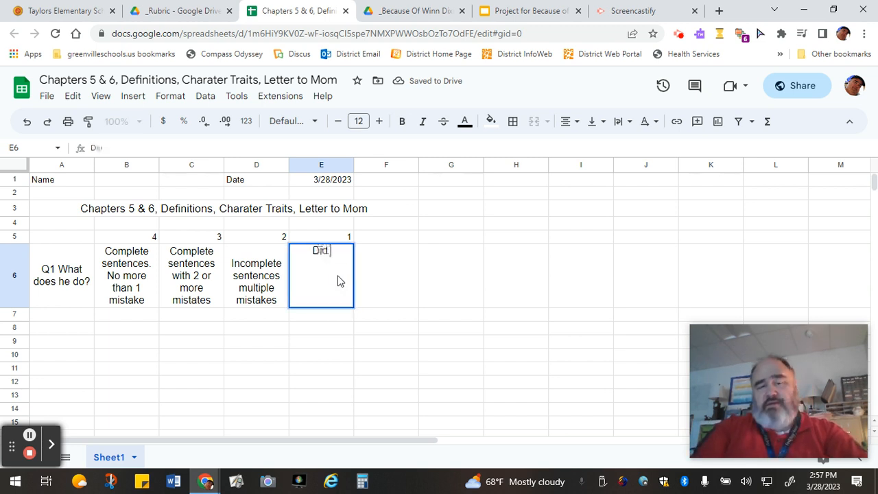
type(" not attempt")
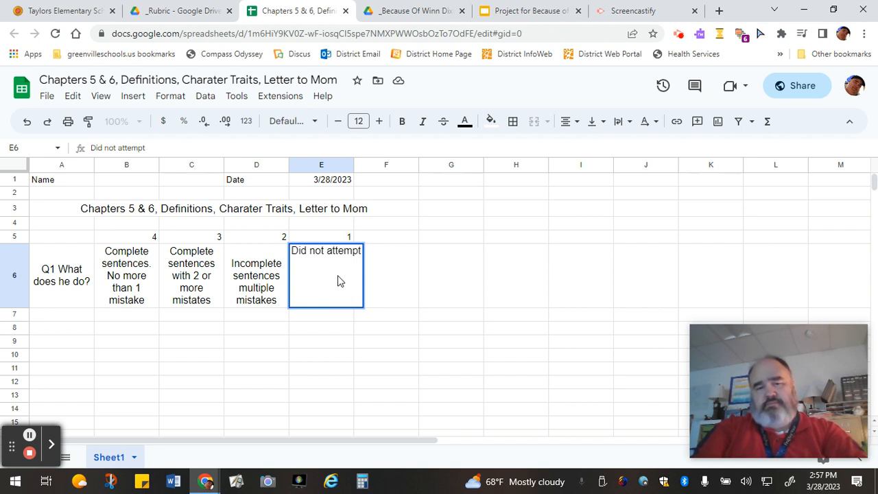
type(", did n")
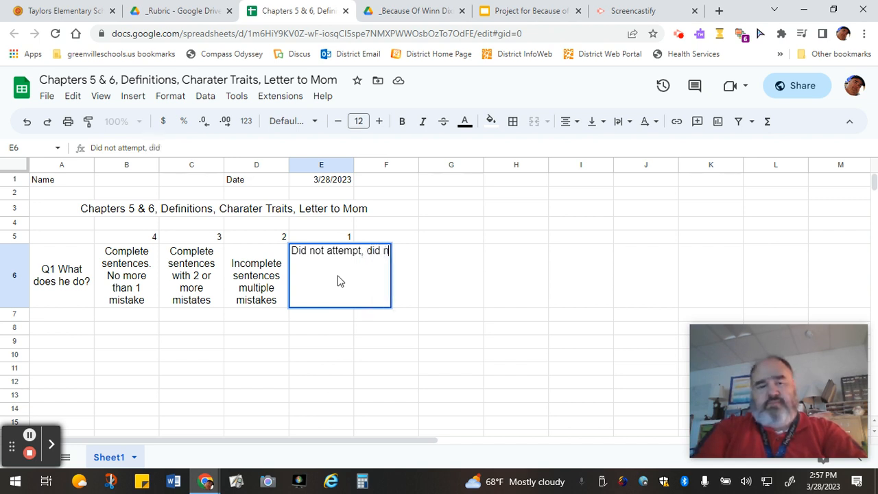
type("ot proof read")
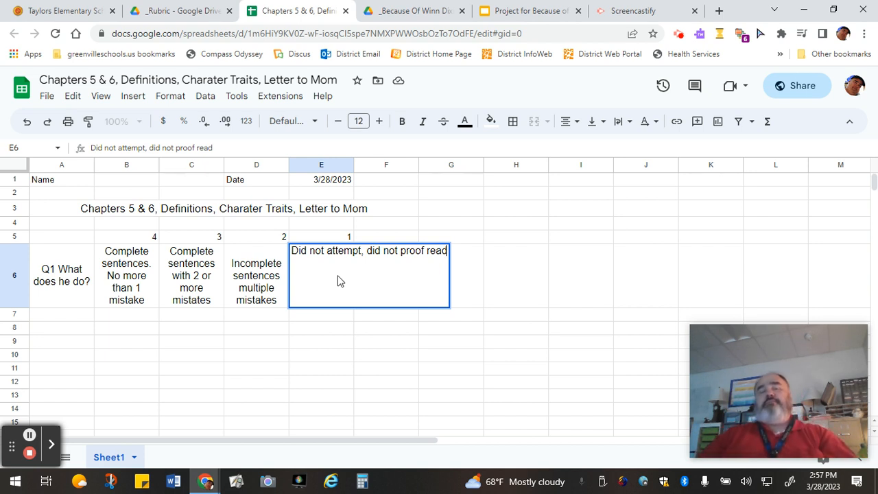
left_click(318, 356)
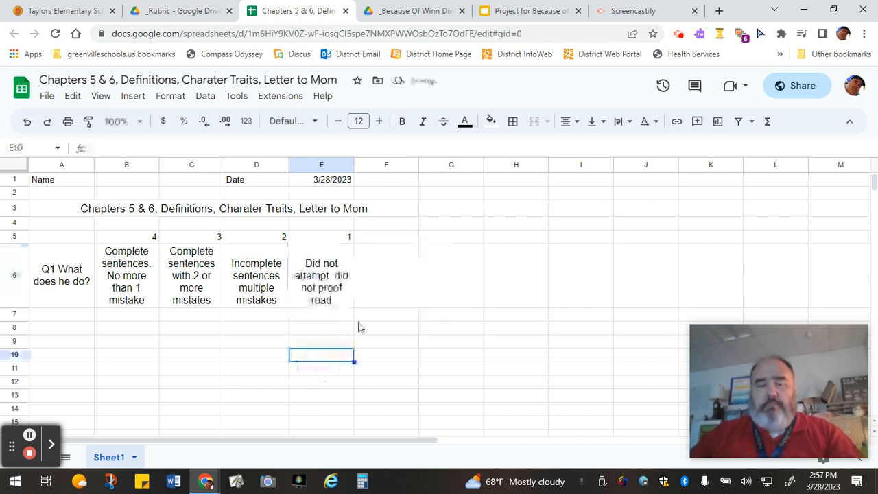
Enter the heading "Score" in cell F5 and insert a dropdown in cell F6 below it.
left_click(393, 245)
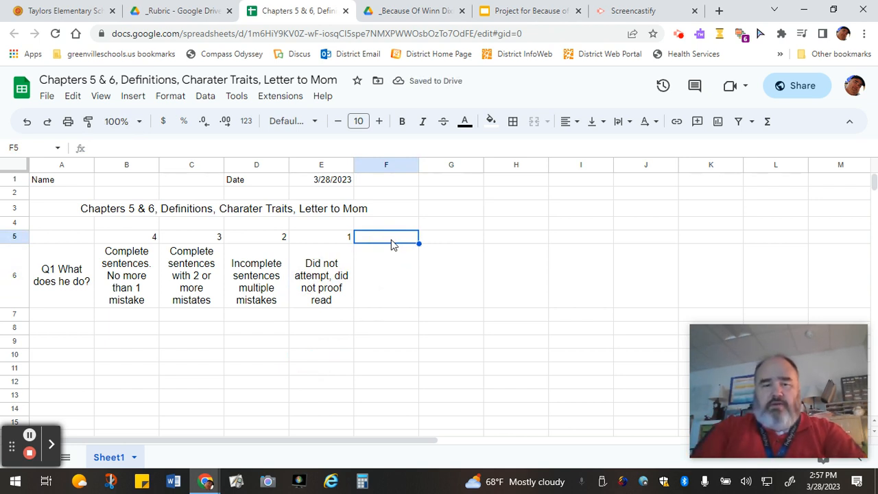
type("Score")
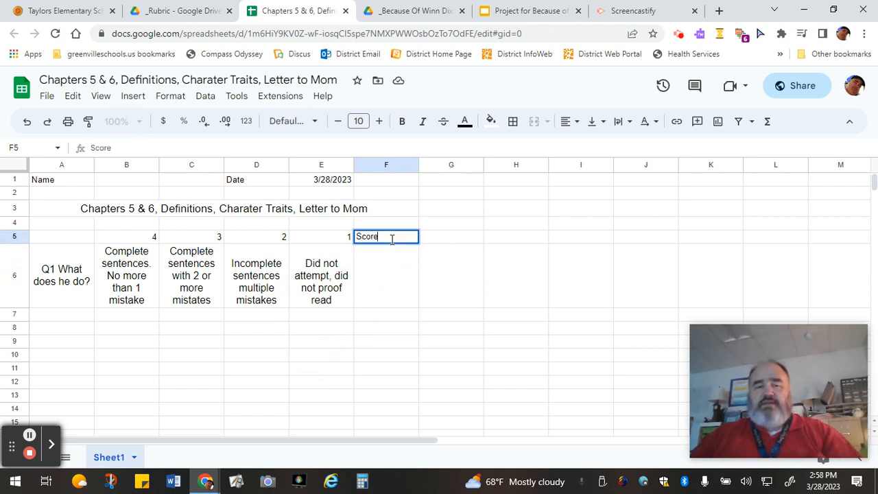
left_click(386, 282)
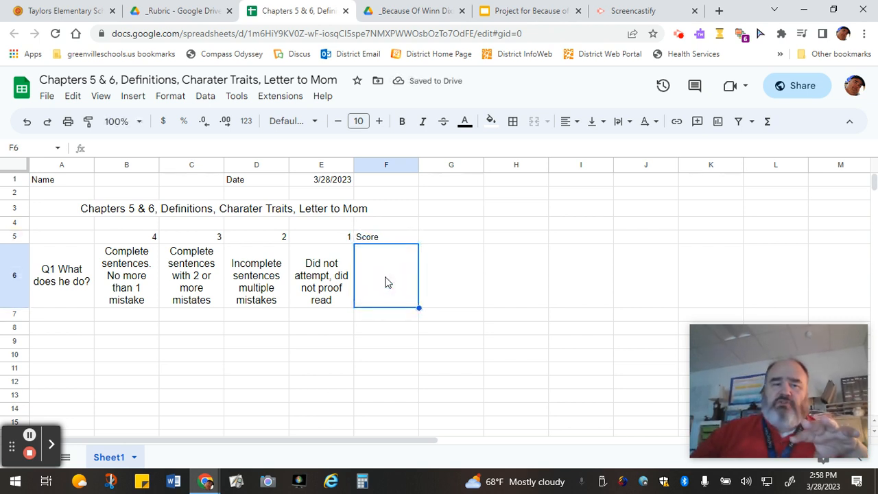
right_click(386, 281)
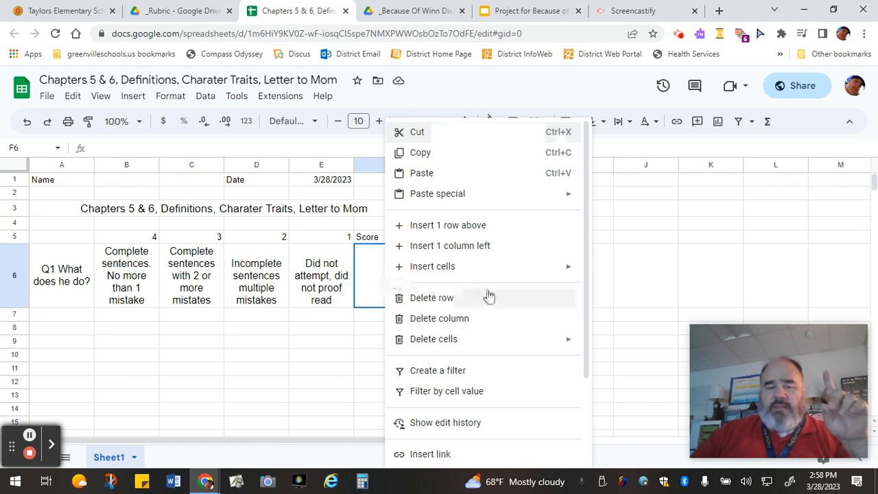
scroll(495, 369, "down", 2)
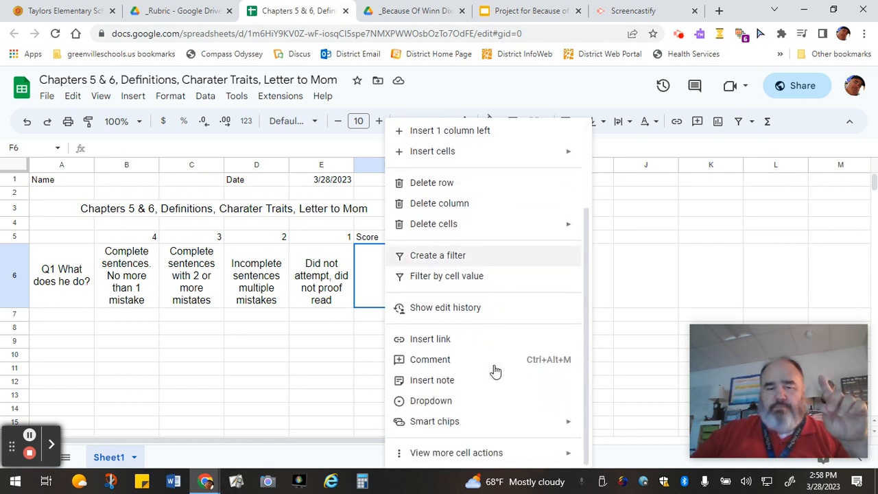
left_click(441, 401)
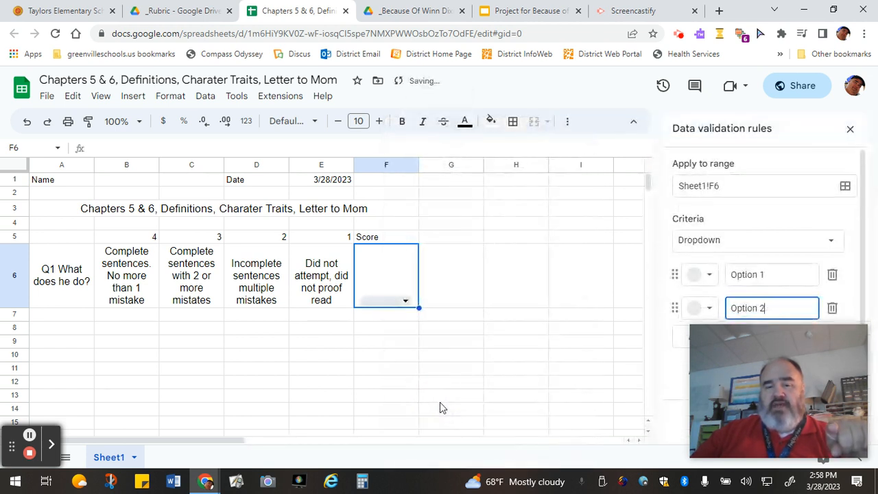
Replace the first two options of the dropdown in F6 with the scores 4 and 3.5.
left_click_drag(788, 356, 559, 368)
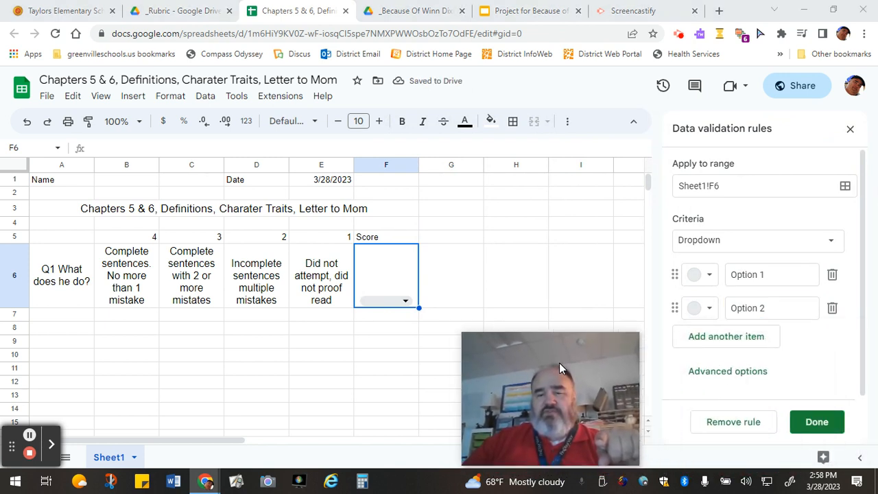
left_click(755, 275)
left_click_drag(773, 274, 691, 273)
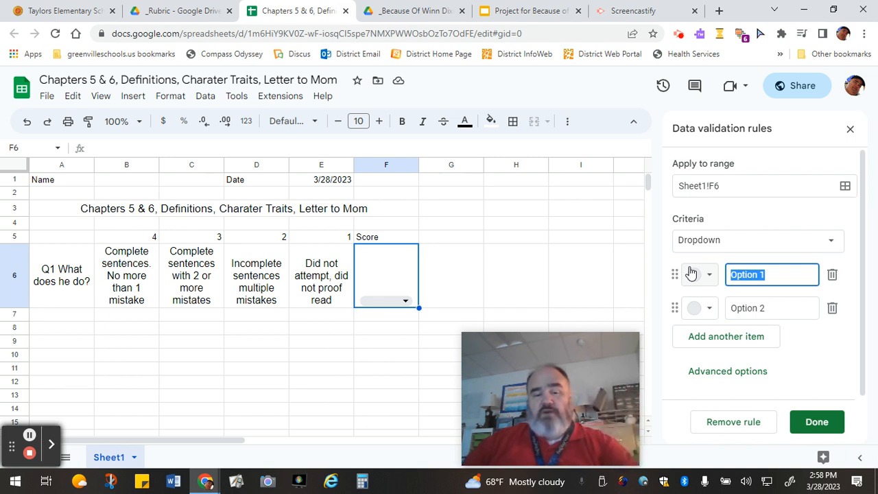
type("4")
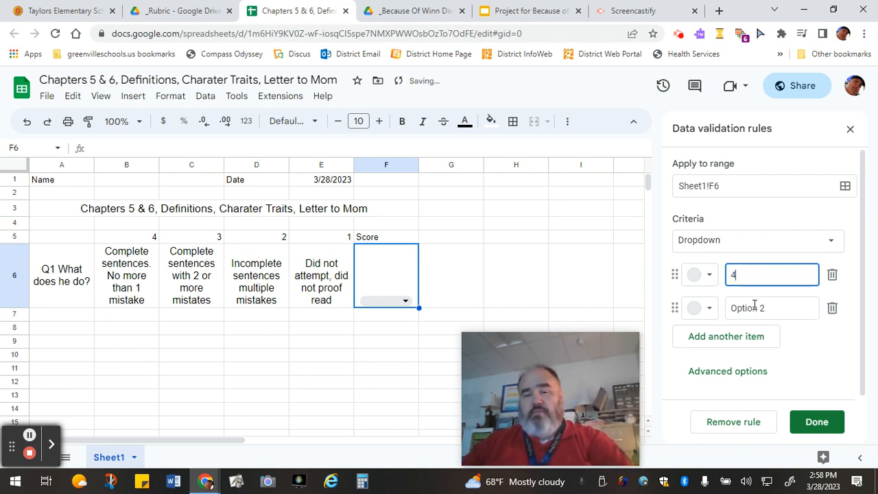
double_click(755, 307)
left_click(755, 306)
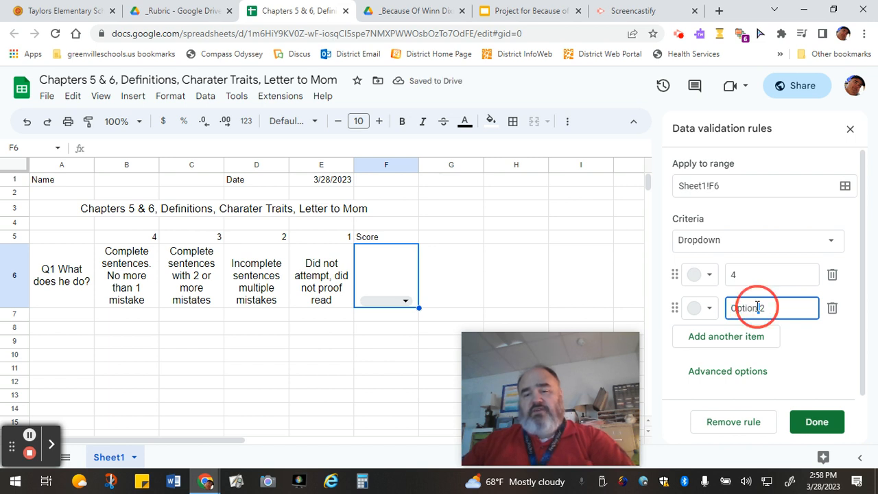
left_click_drag(762, 308, 712, 312)
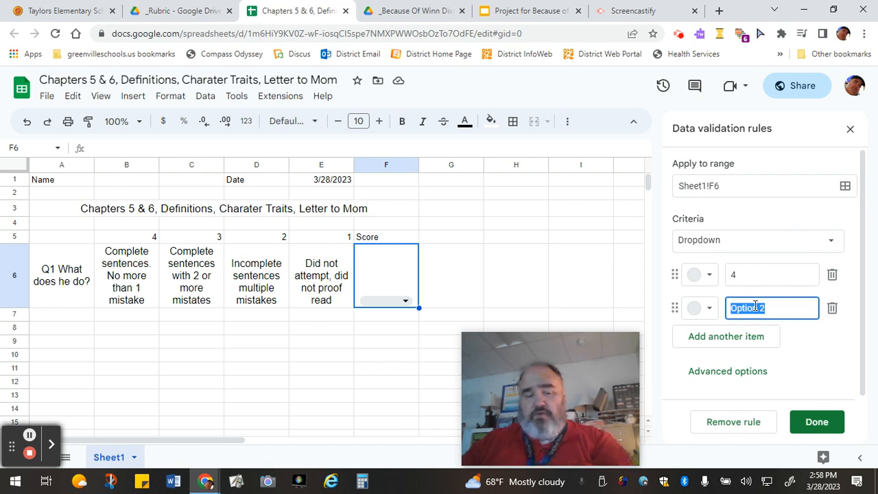
type("3.5")
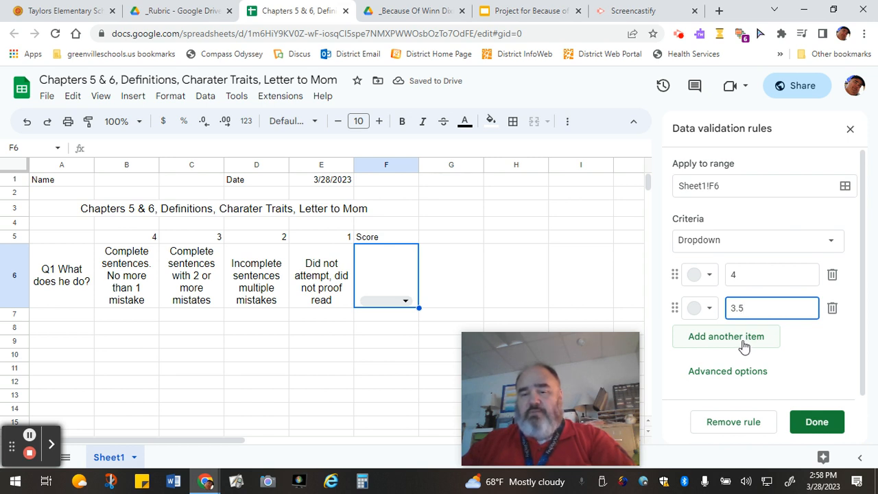
Add two more items, 3 and 2.5, to the F6 dropdown list.
left_click(745, 347)
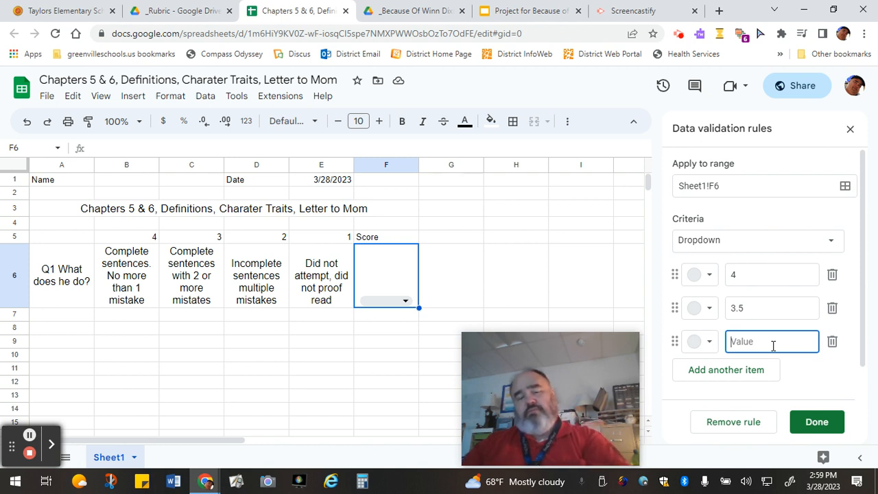
left_click(732, 369)
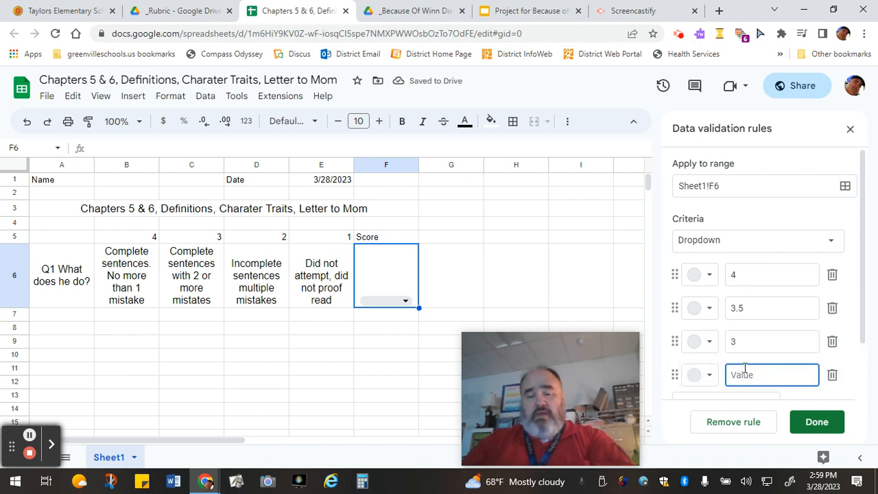
type("2.5")
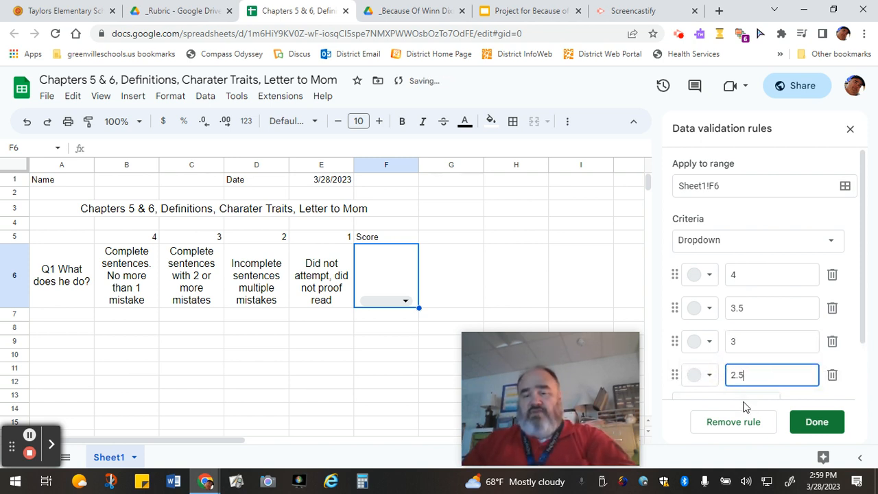
Complete the F6 dropdown list by adding the items 2, 1.5 and 1.
scroll(754, 398, "down", 1)
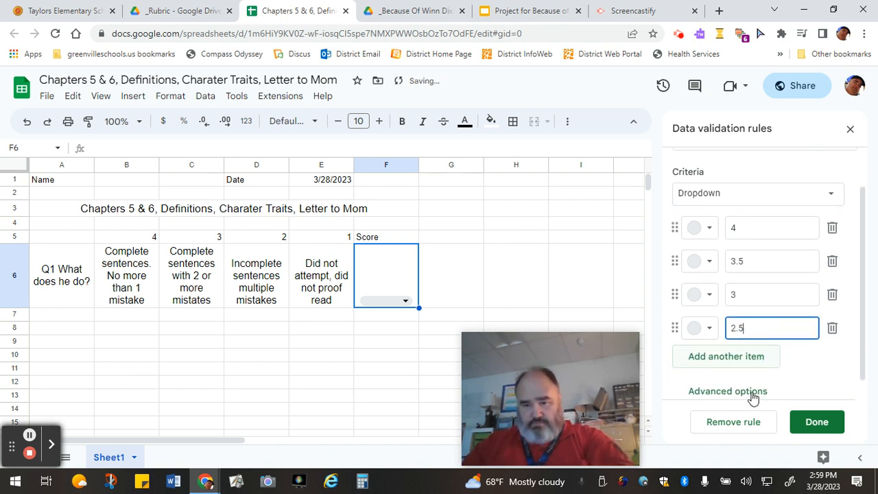
left_click(731, 342)
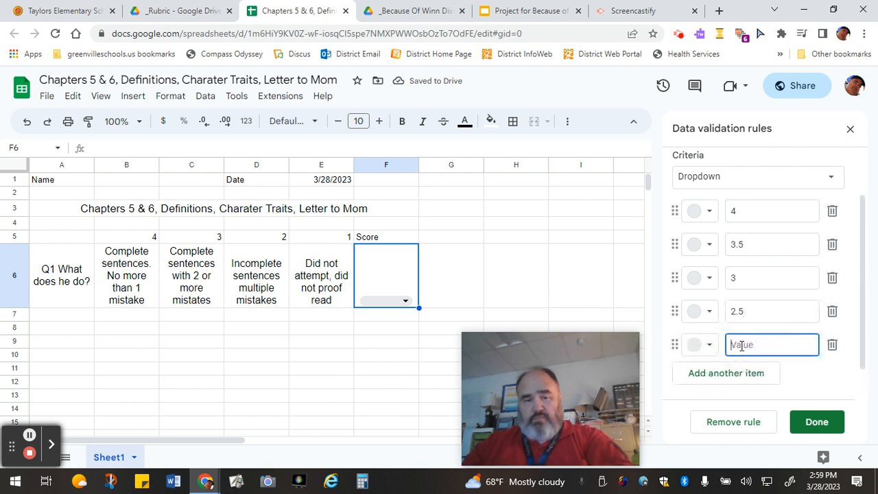
left_click(725, 374)
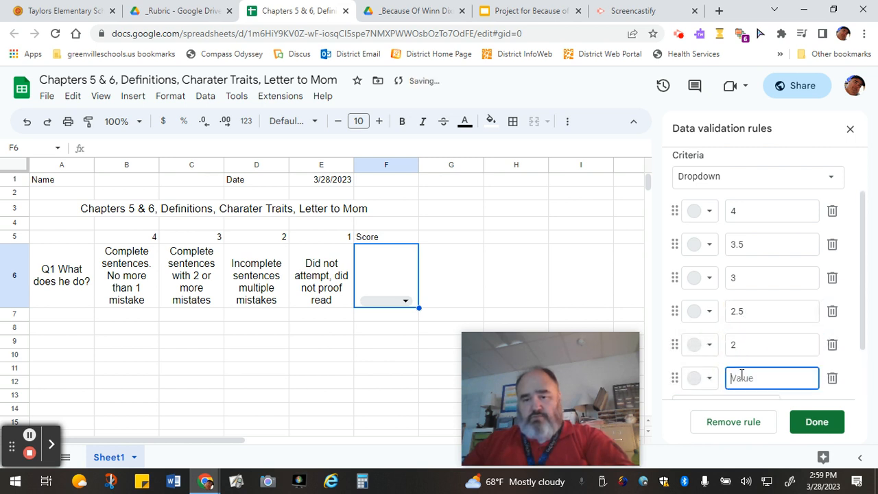
left_click(743, 375)
type("1")
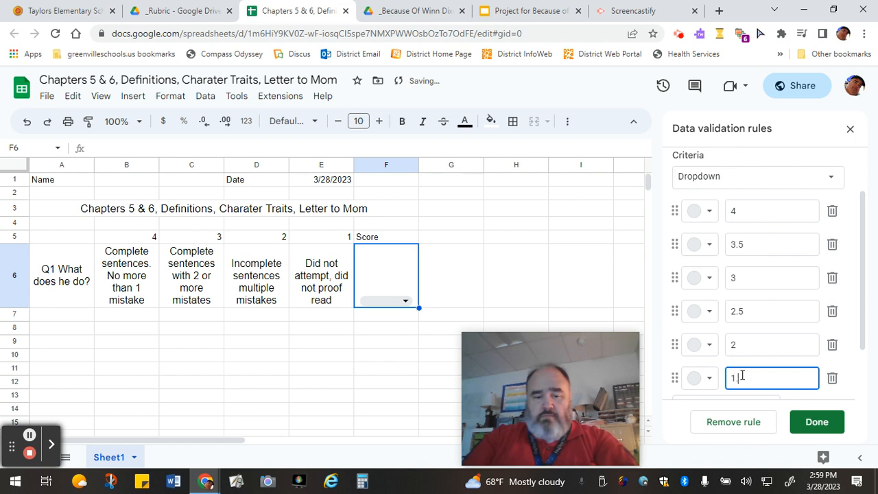
type(".5")
scroll(743, 376, "down", 1)
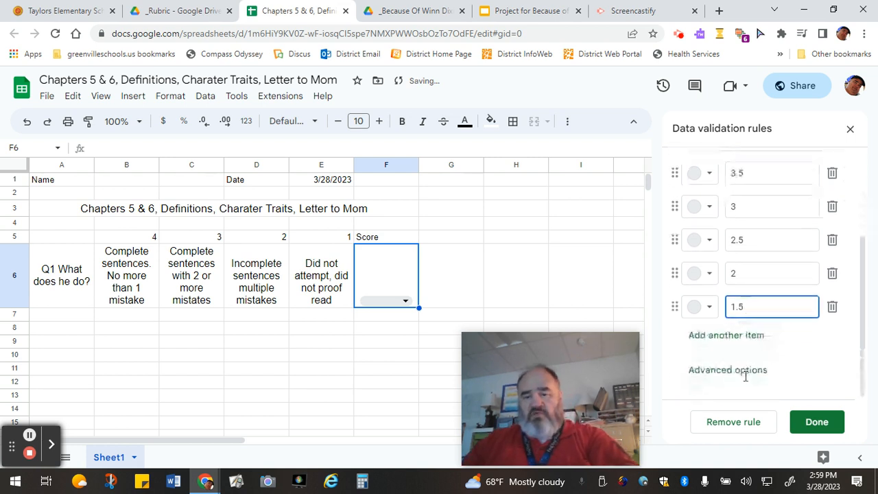
left_click(727, 336)
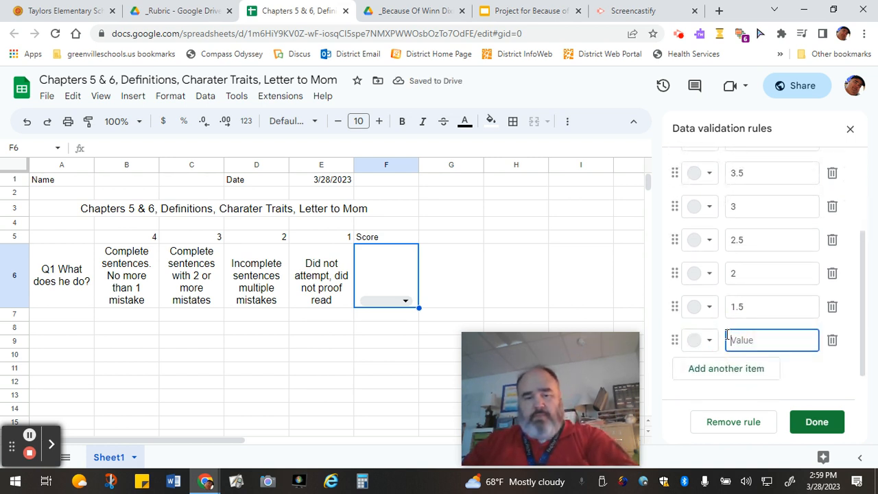
Colour the dropdown options 4 and 3.5 dark green.
scroll(741, 336, "up", 3)
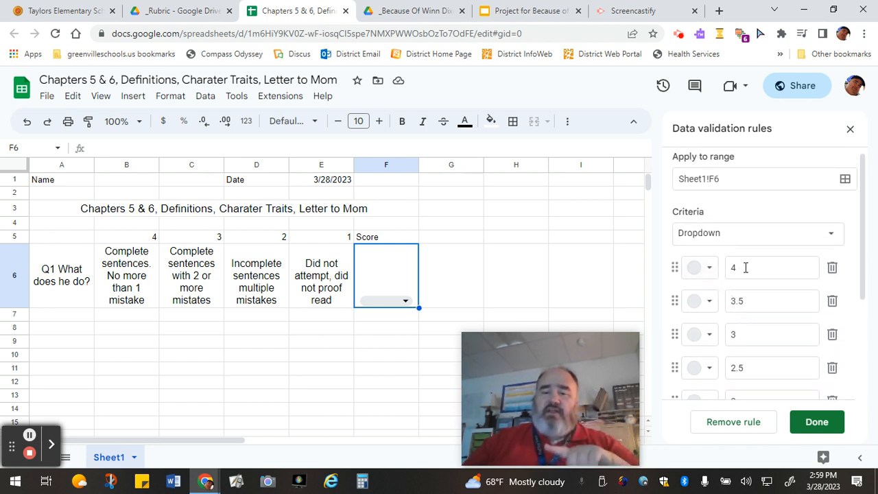
left_click(706, 268)
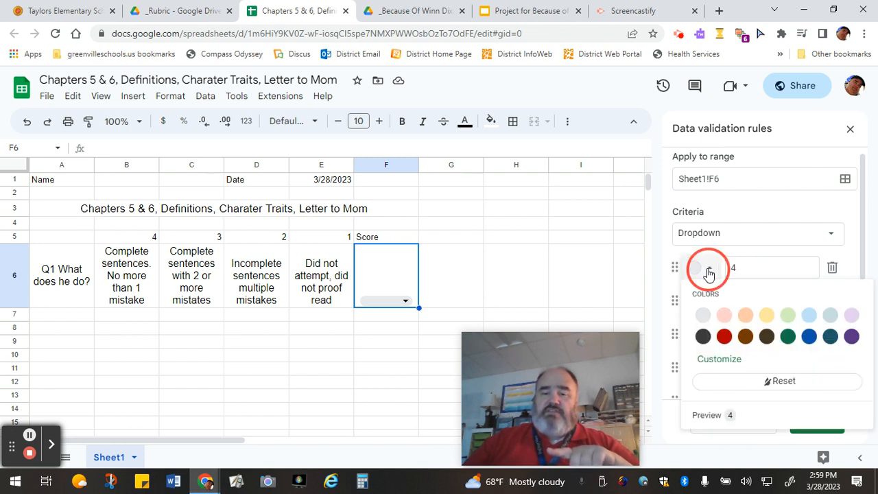
left_click(788, 336)
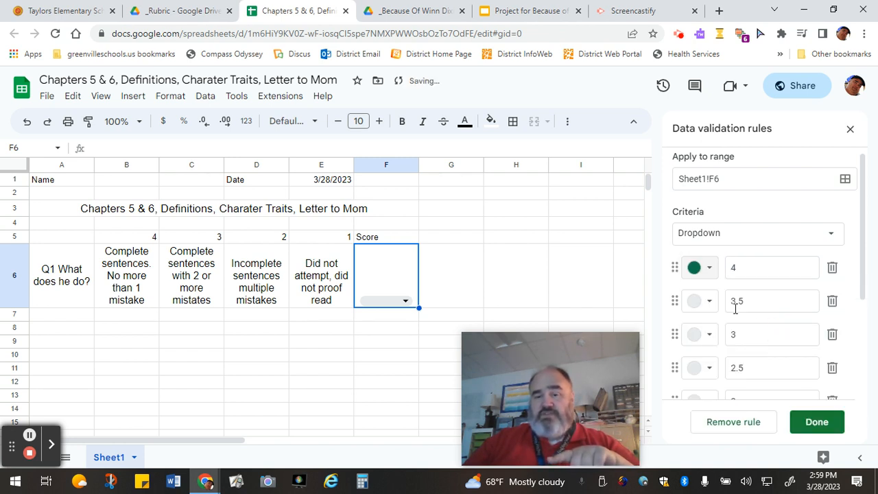
left_click(712, 304)
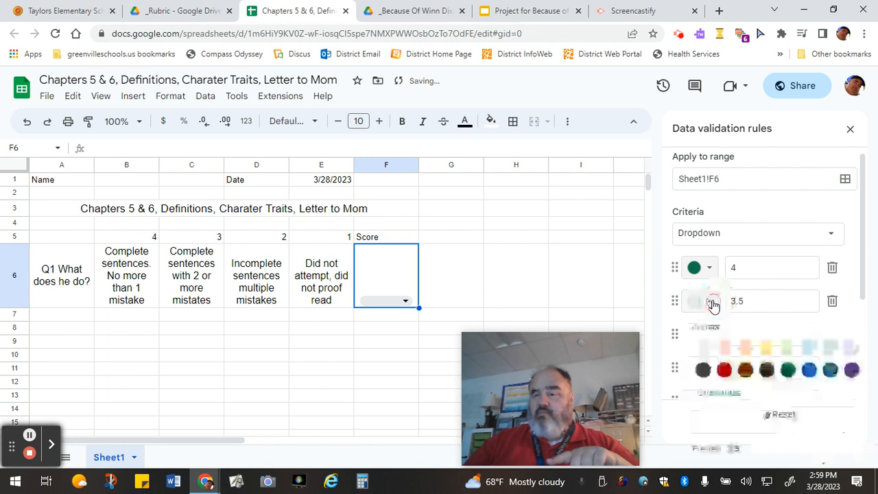
left_click(786, 368)
Colour the dropdown options 3 and 2.5 light yellow.
scroll(781, 356, "down", 2)
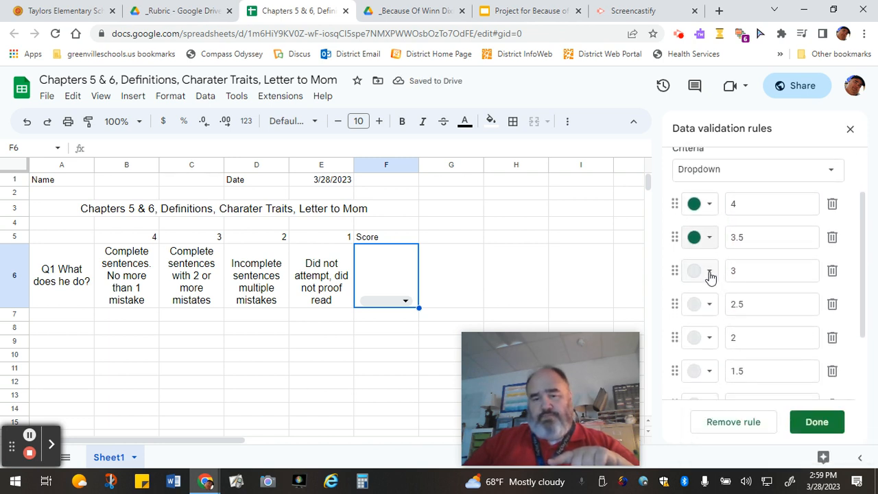
left_click(711, 272)
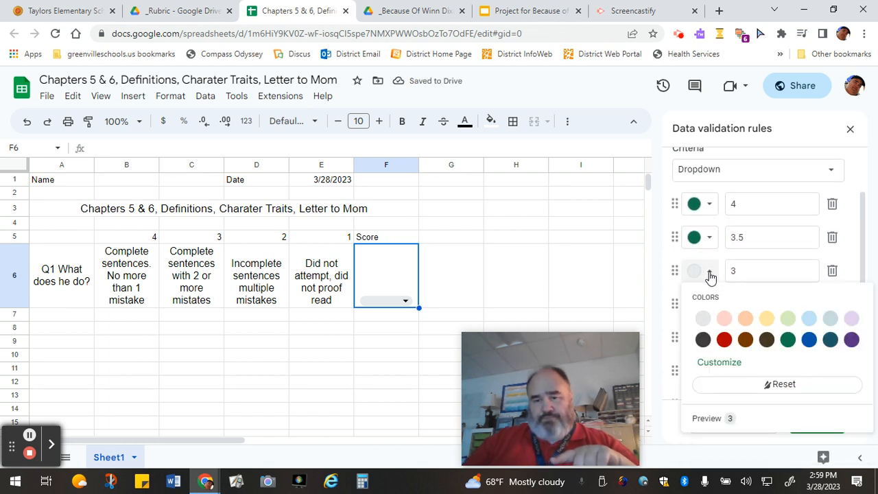
left_click(766, 320)
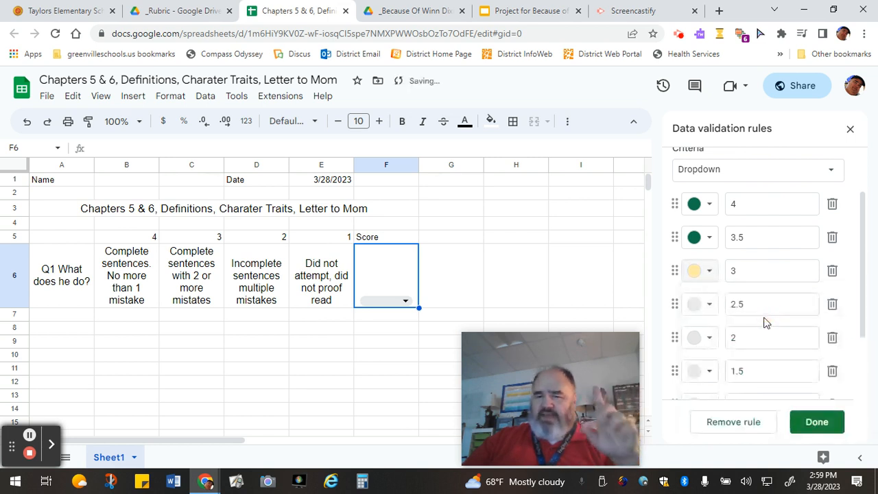
left_click(712, 306)
left_click(766, 353)
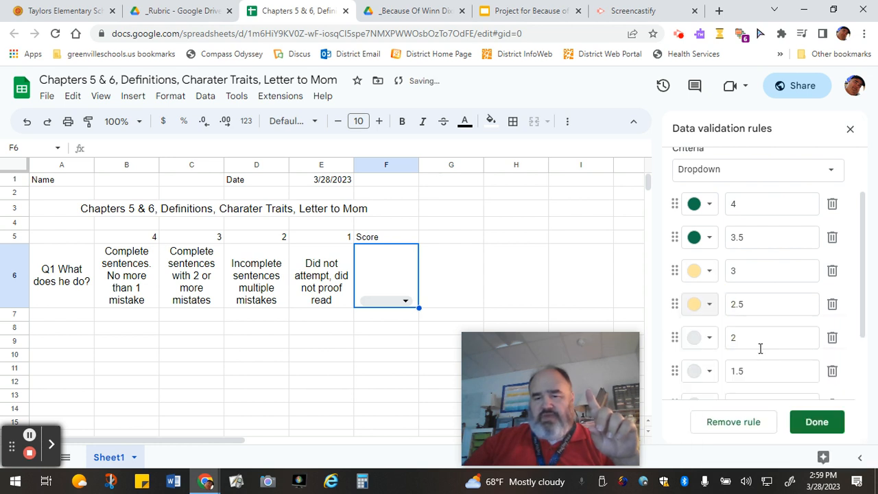
Colour the dropdown options 2, 1.5 and 1 dark red and save the validation rule.
scroll(718, 351, "down", 2)
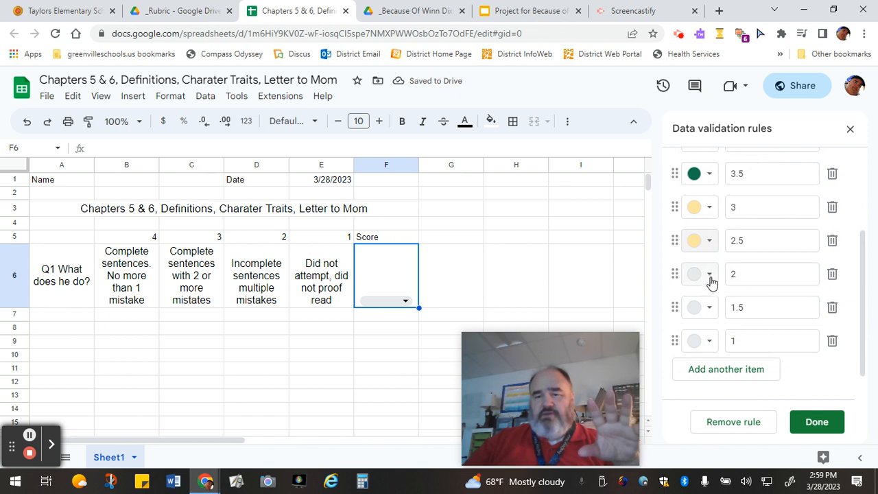
left_click(711, 275)
left_click(724, 343)
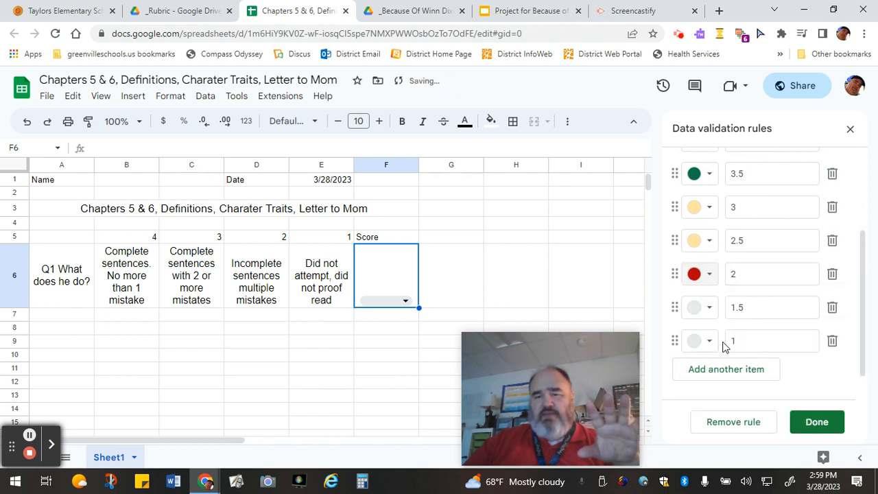
left_click(709, 309)
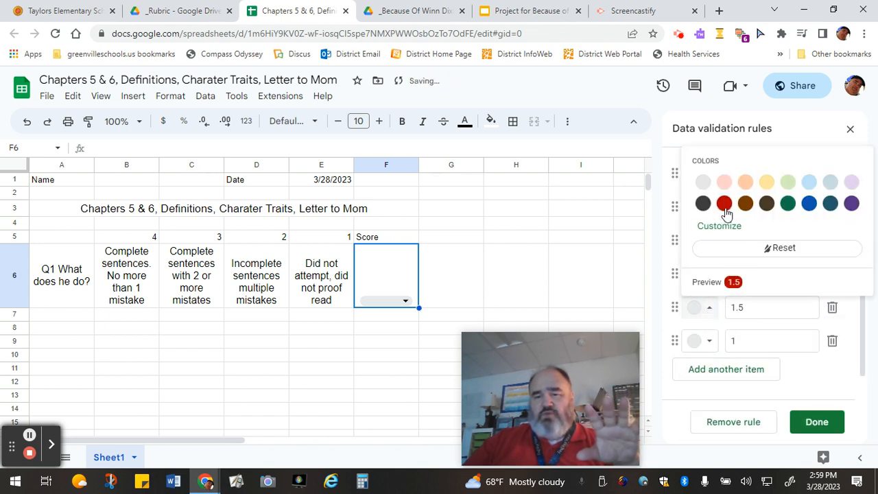
left_click(724, 203)
left_click(709, 342)
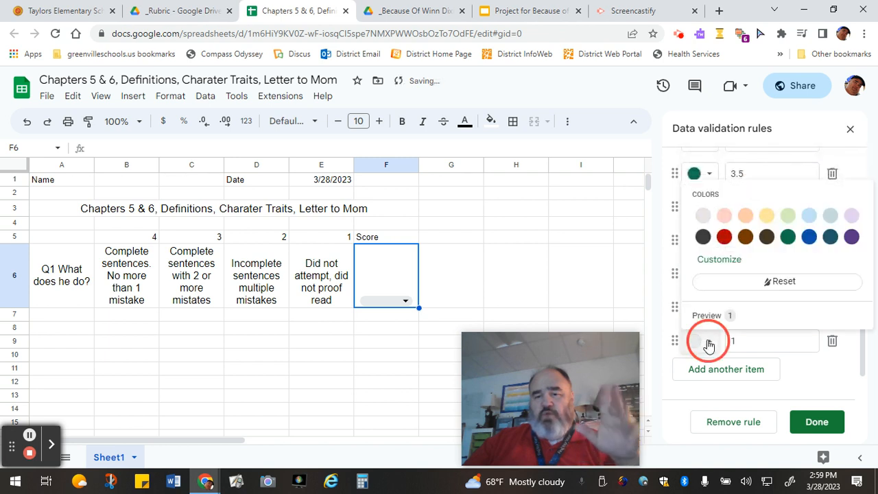
left_click(725, 241)
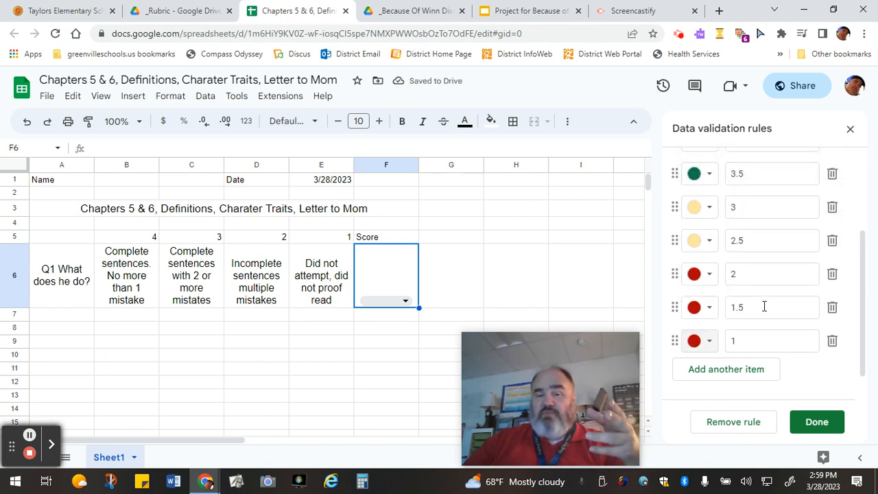
left_click(817, 421)
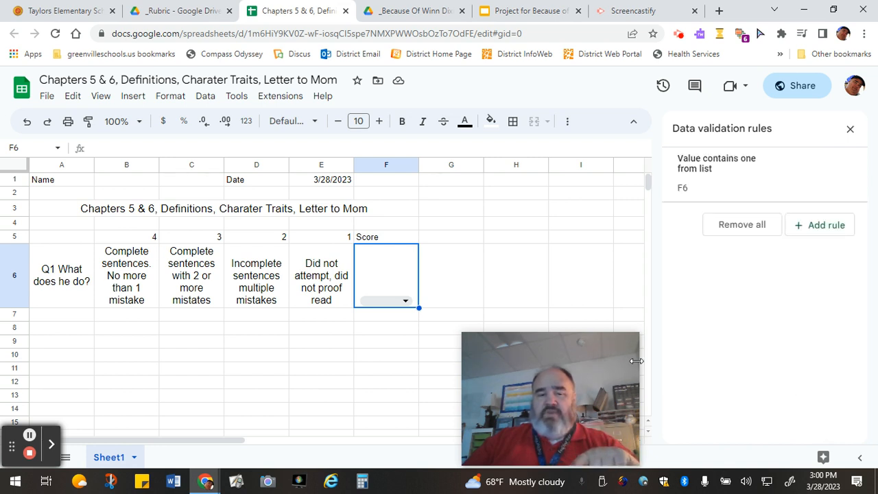
Open the score dropdown in F6 to check its options, and close it without choosing a score.
left_click(406, 302)
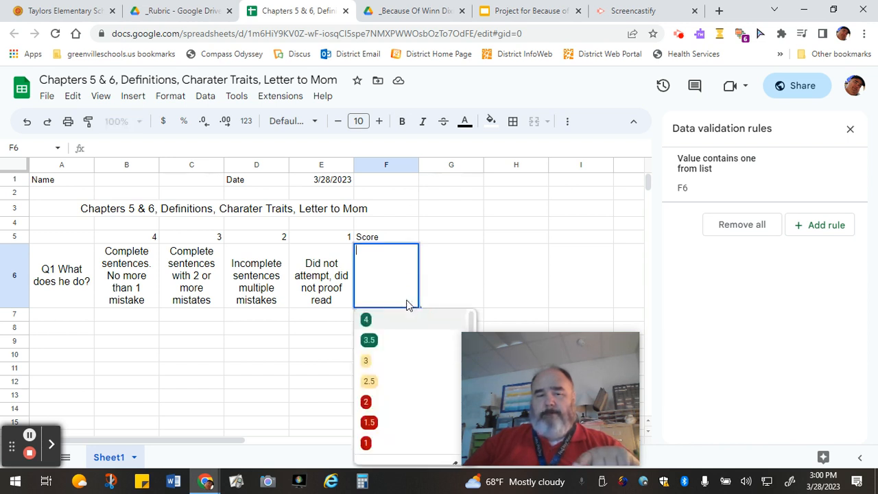
scroll(374, 453, "down", 1)
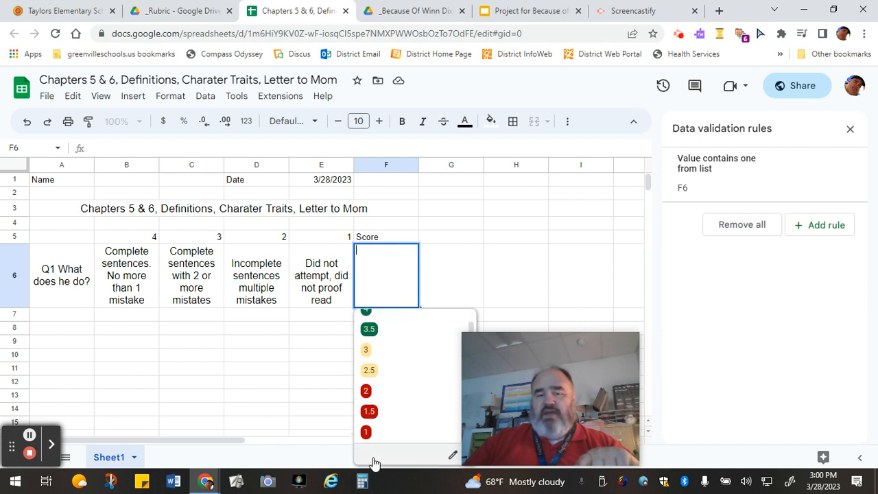
scroll(373, 370, "up", 1)
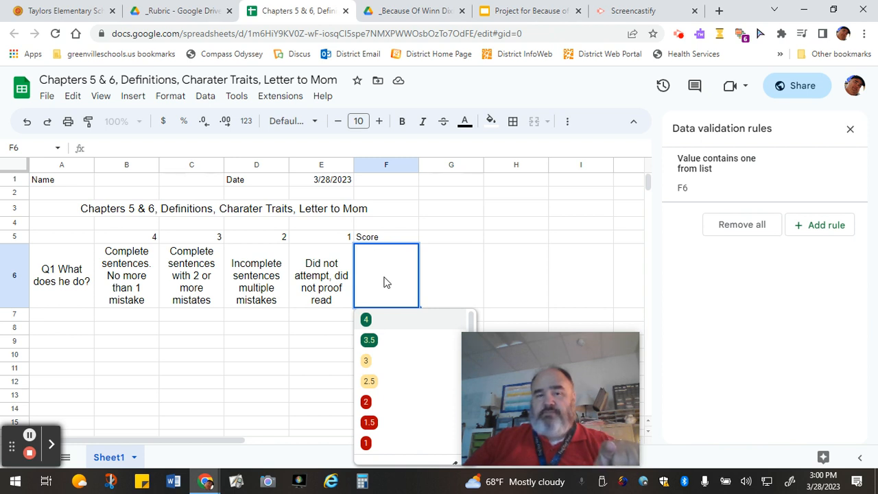
left_click(507, 263)
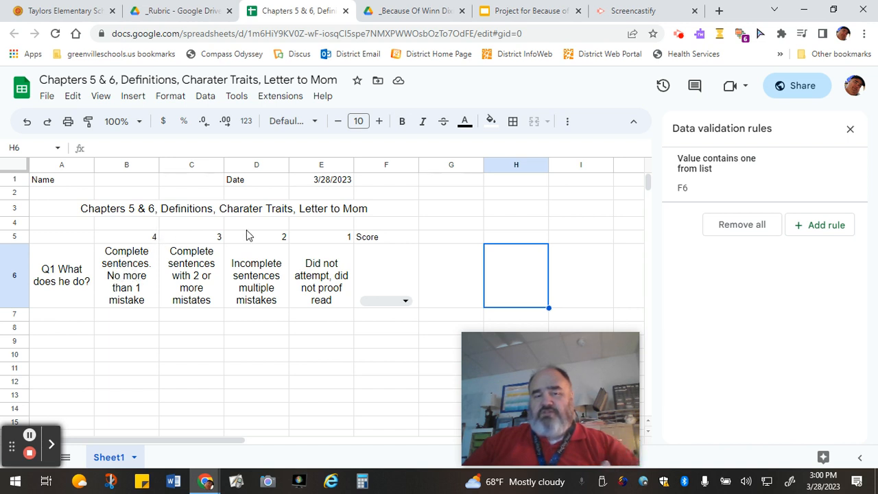
Centre the score headings 4 to 1 in B5:E5 and set their font size to 13.
left_click_drag(153, 238, 346, 237)
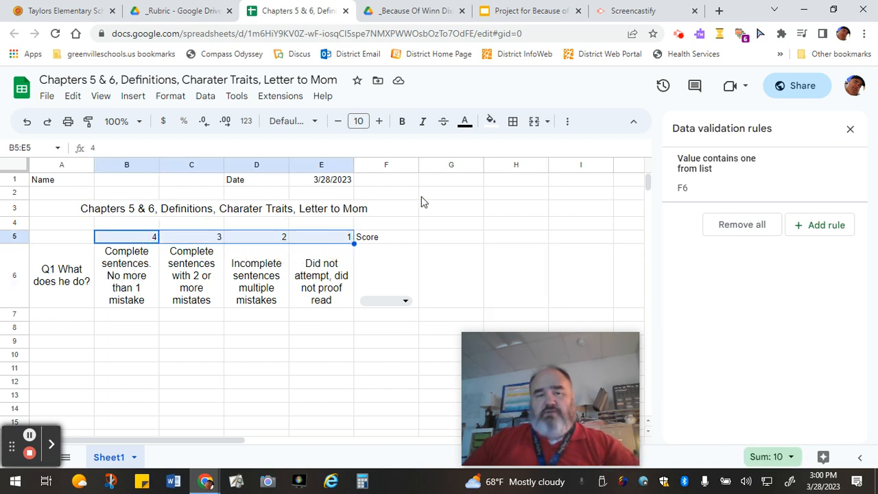
left_click(567, 121)
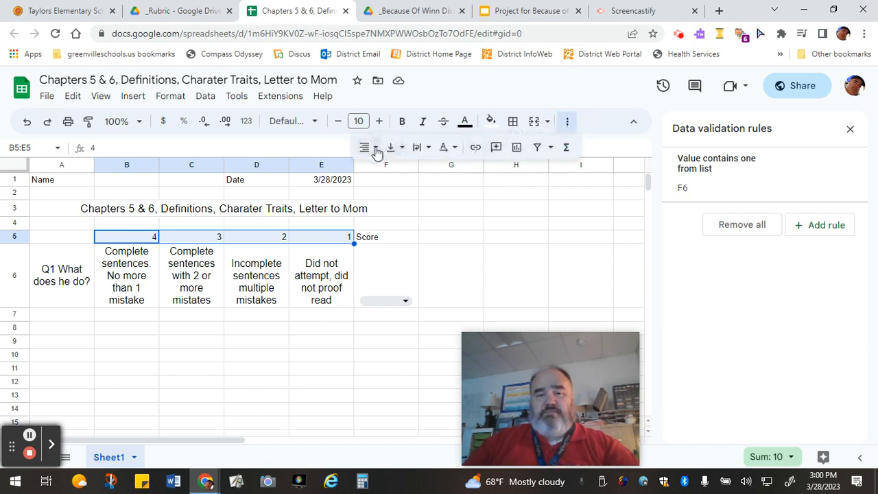
left_click(374, 149)
left_click(388, 173)
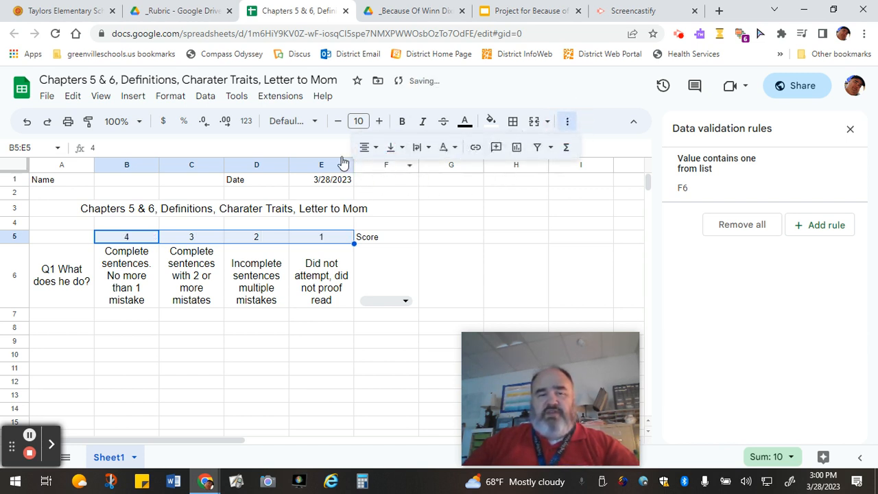
left_click(379, 121)
left_click(379, 121)
left_click(379, 121)
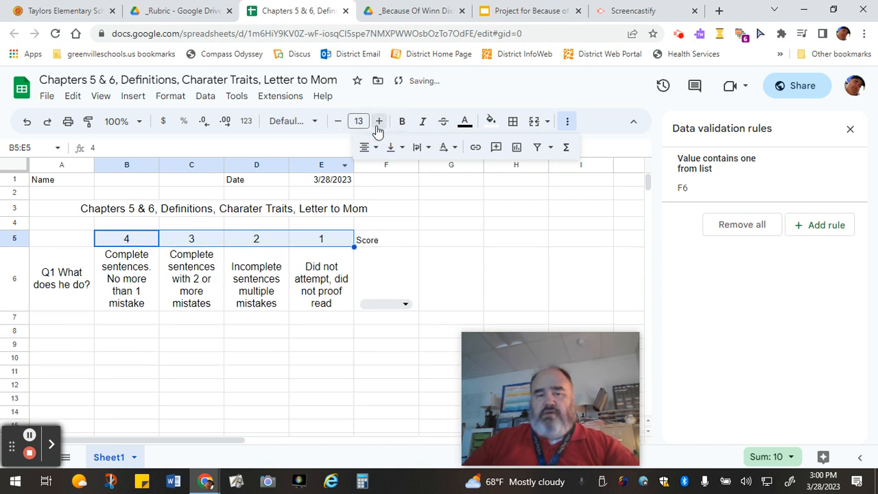
left_click(313, 321)
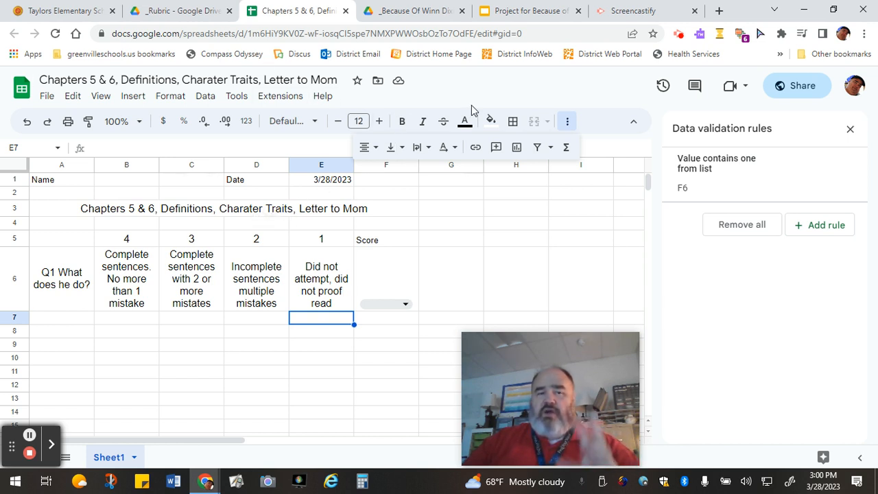
Open the 3 & 4 Because of Winn Dixie rubric spreadsheet from the _Rubric folder in Google Drive.
left_click(186, 10)
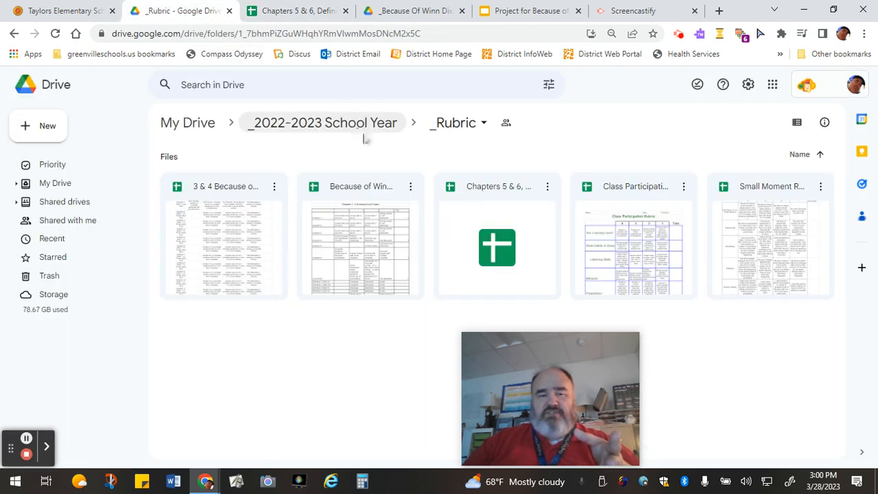
double_click(239, 192)
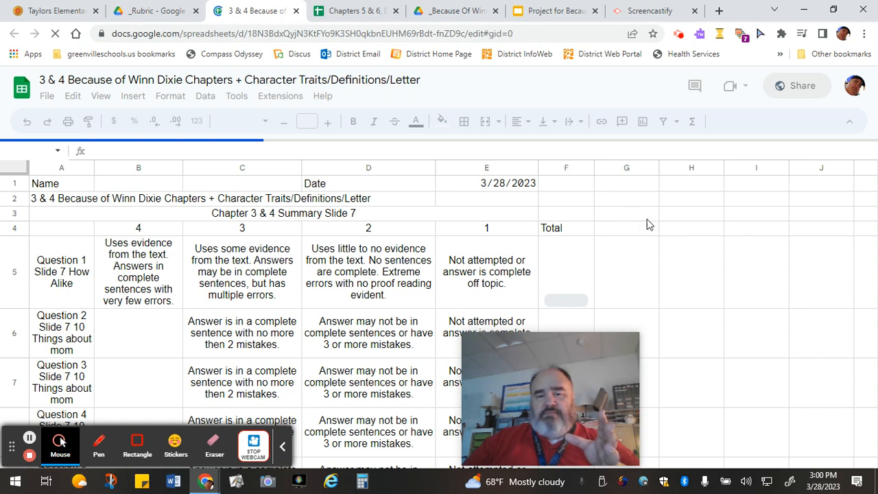
left_click_drag(567, 347, 752, 259)
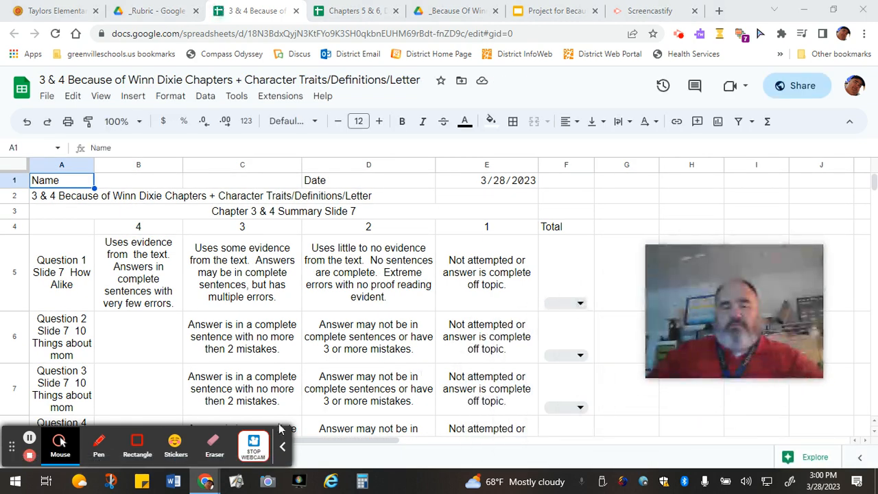
left_click(281, 449)
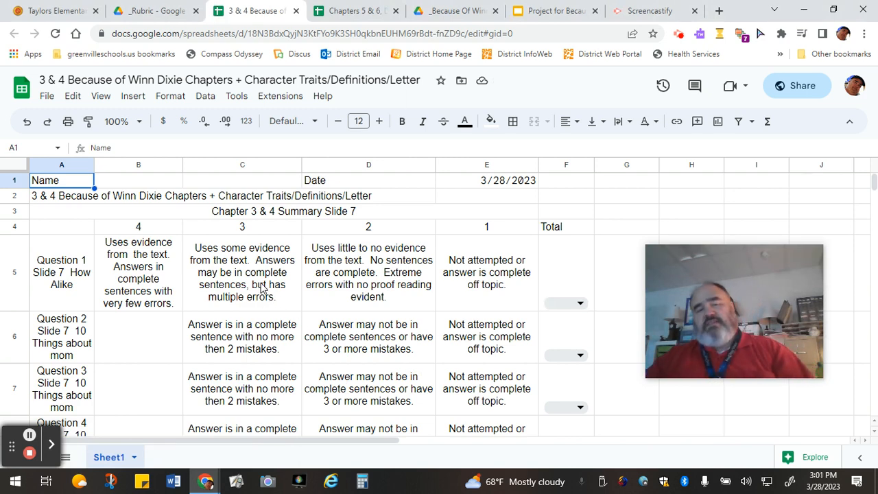
Check the score dropdown options for Question 2 in F6 and close the list without choosing a score.
scroll(268, 281, "down", 1)
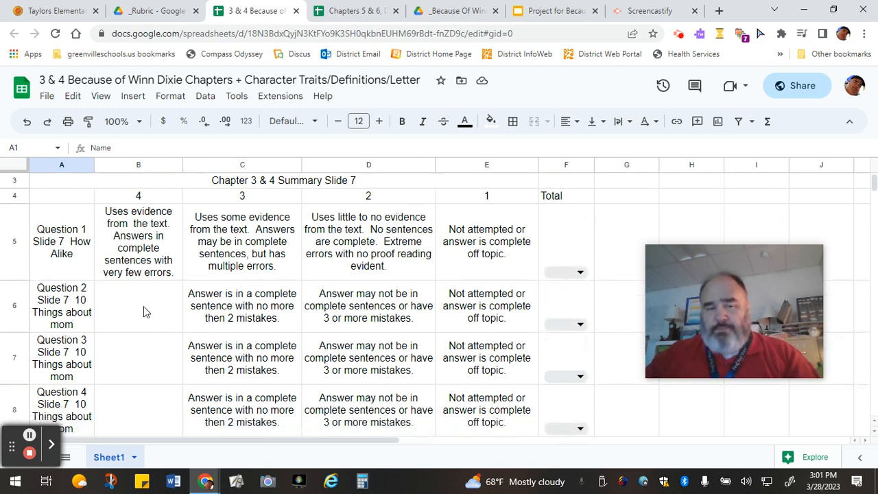
left_click(581, 325)
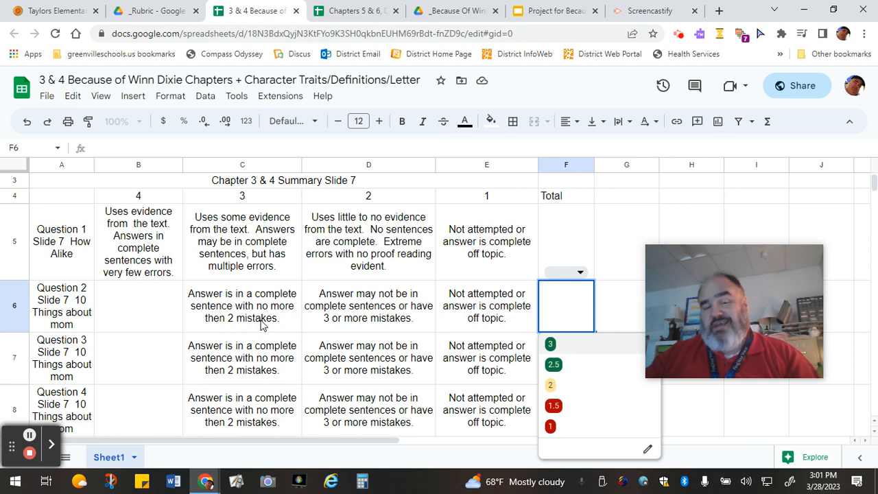
scroll(261, 322, "down", 7)
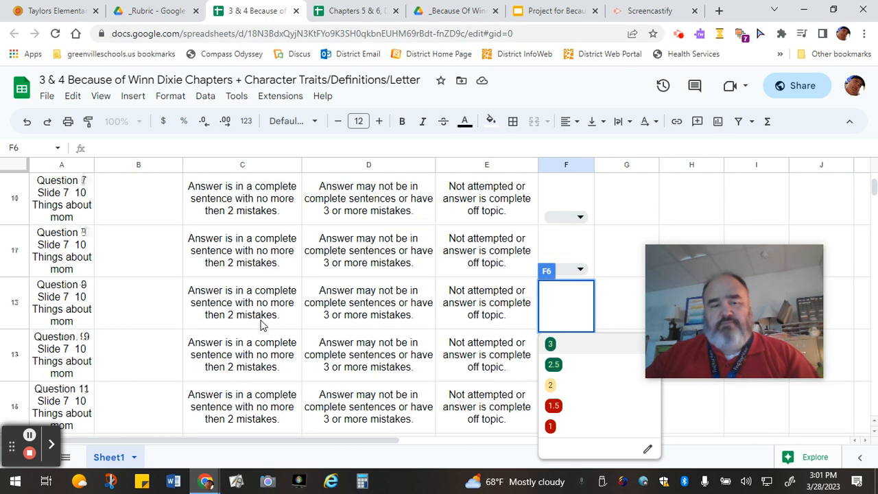
left_click(690, 199)
Check the score dropdown options for Slide 26 in F23 and Definition 4 in F21, choosing no score in either.
scroll(468, 302, "down", 4)
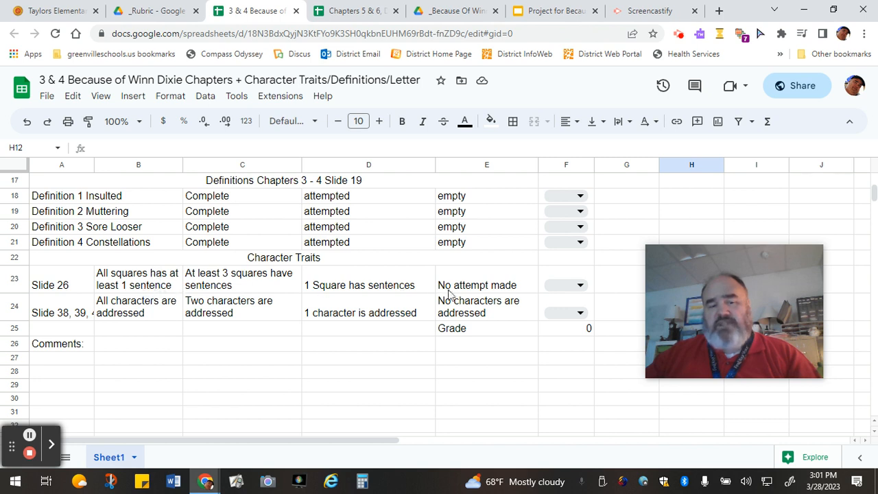
left_click(580, 288)
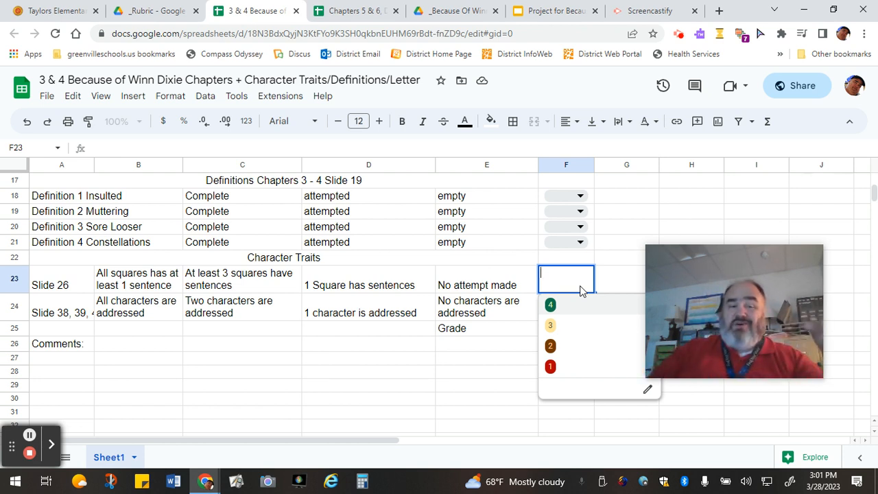
left_click(619, 212)
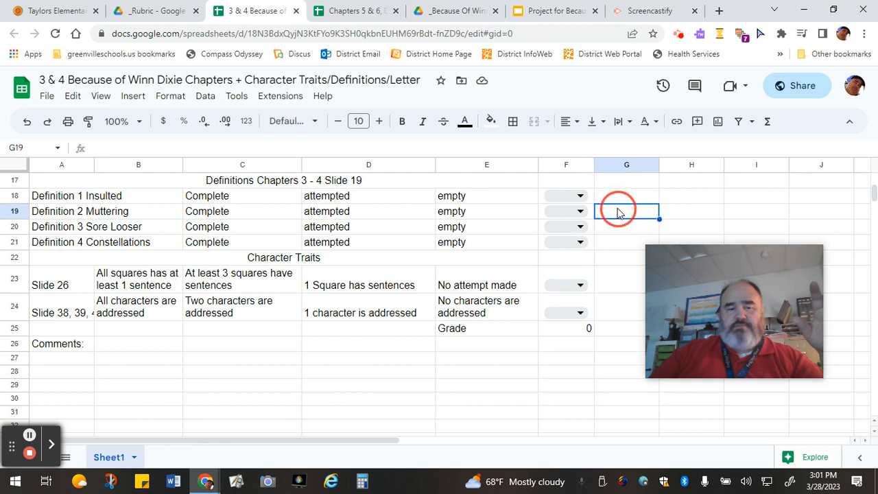
left_click(581, 242)
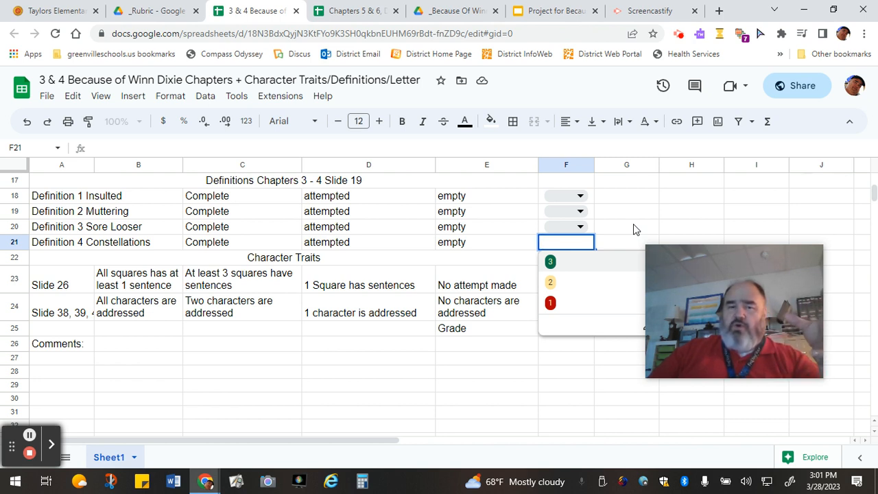
left_click(670, 217)
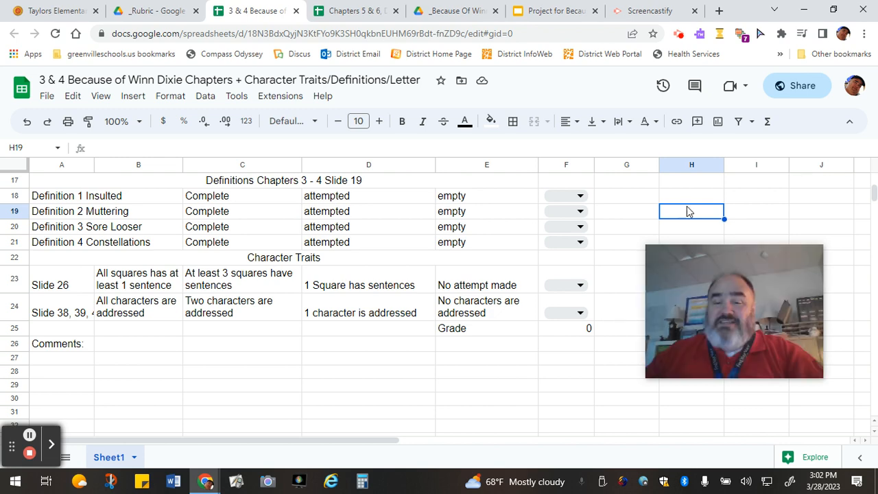
Set the Question 1 score in F5 to 3.
scroll(657, 206, "up", 10)
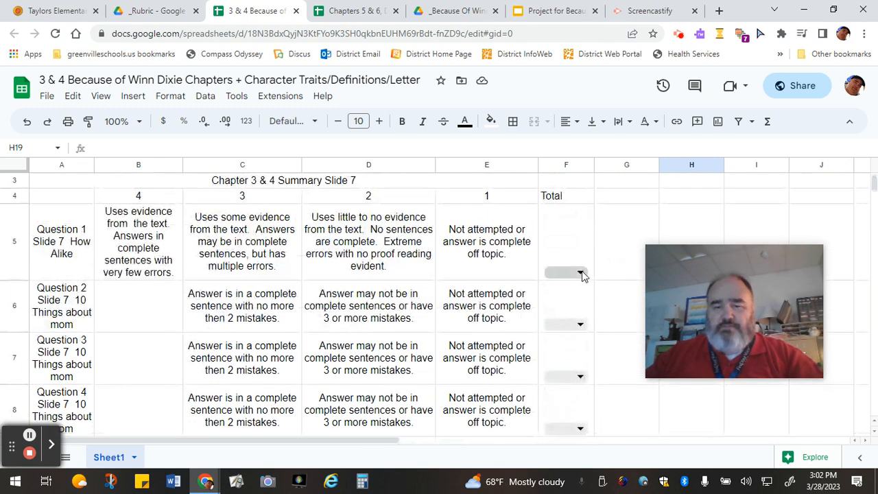
left_click(581, 274)
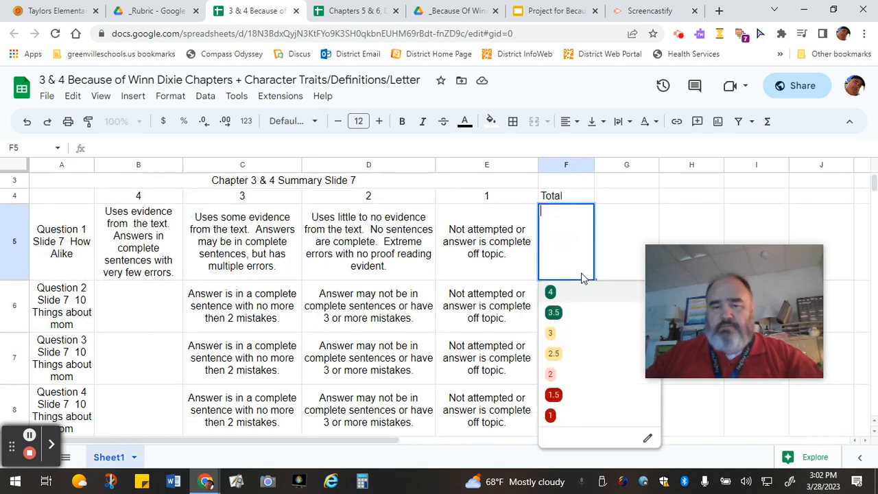
left_click(550, 334)
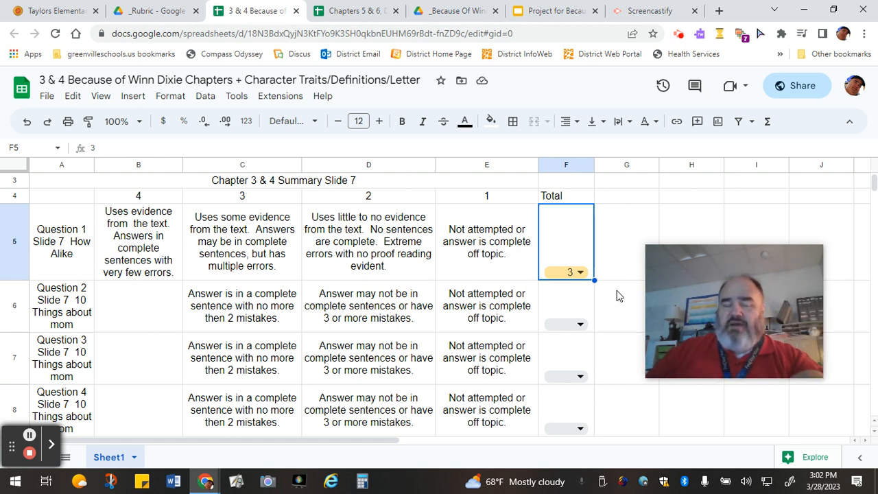
Examine the Grade formula in F25 and compare it with the scored rows F5 to F24 that it sums.
scroll(617, 295, "down", 10)
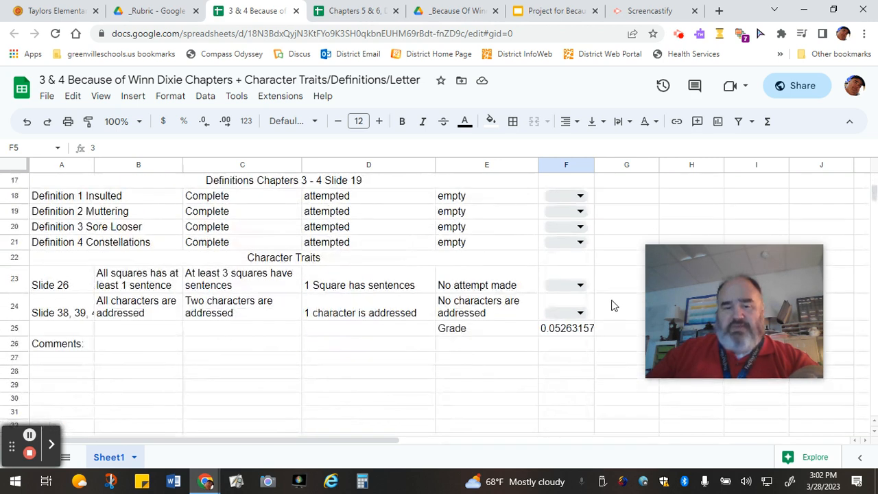
left_click(570, 329)
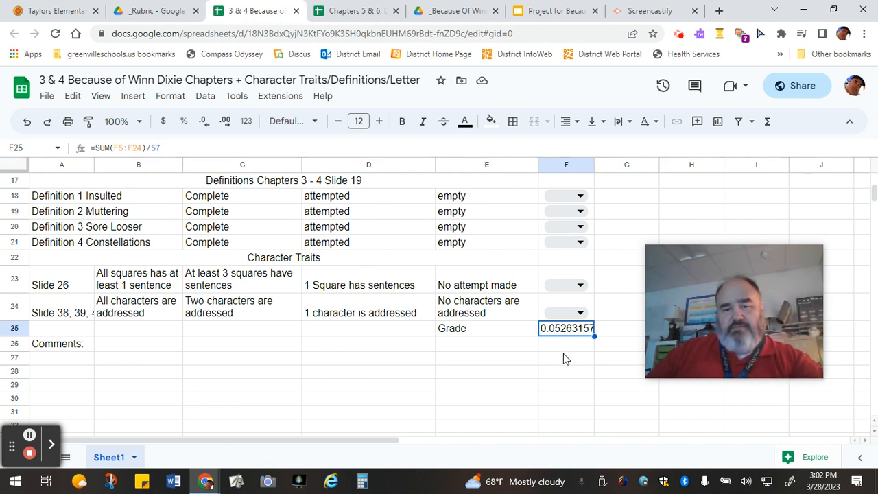
scroll(565, 357, "up", 8)
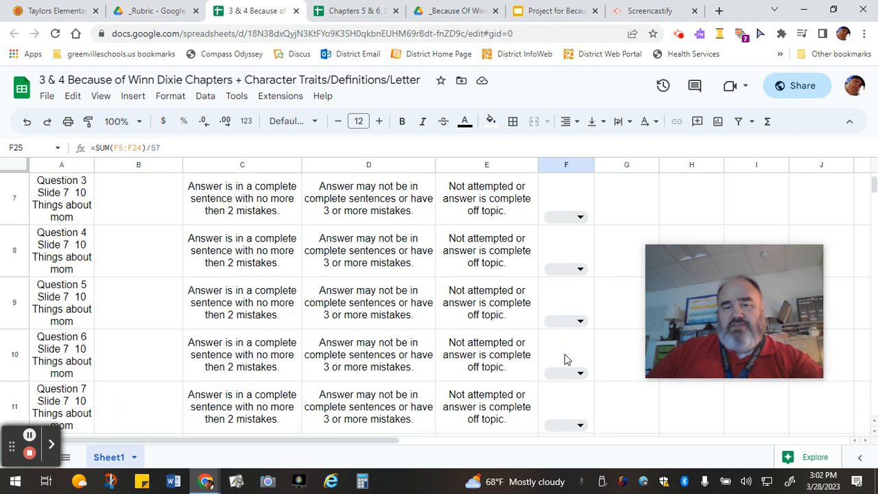
scroll(564, 359, "up", 3)
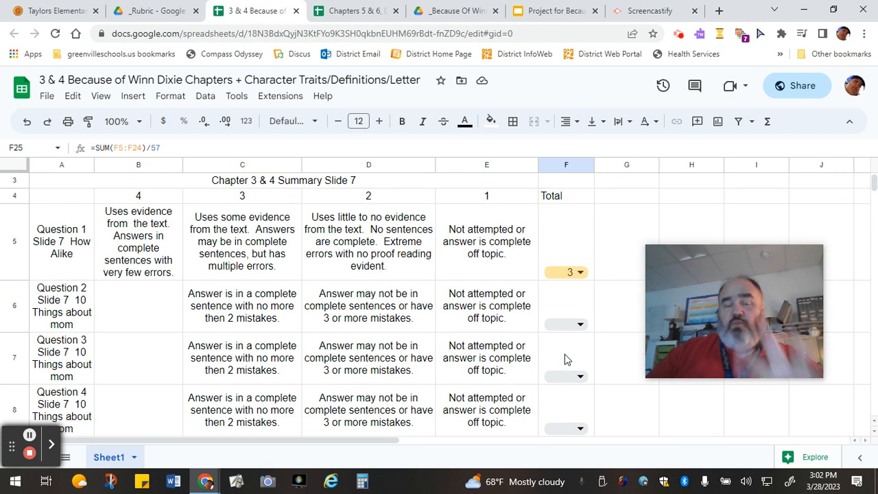
scroll(580, 359, "down", 10)
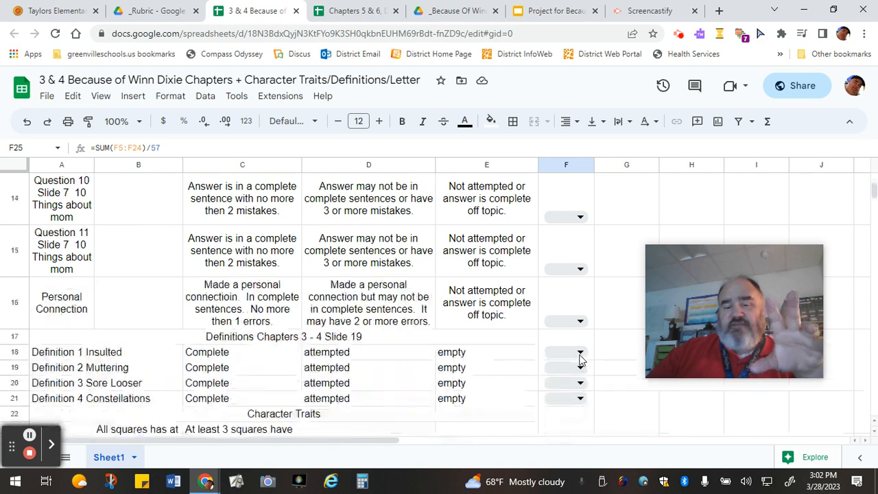
scroll(580, 360, "down", 4)
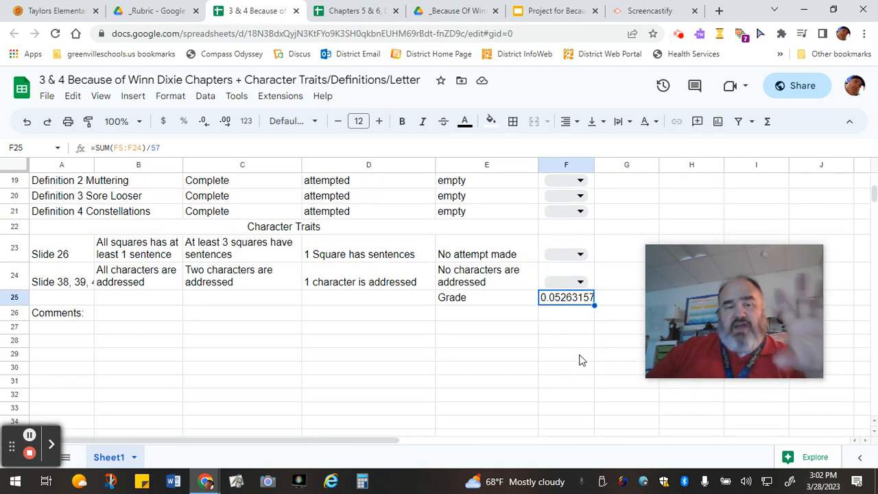
scroll(580, 359, "up", 1)
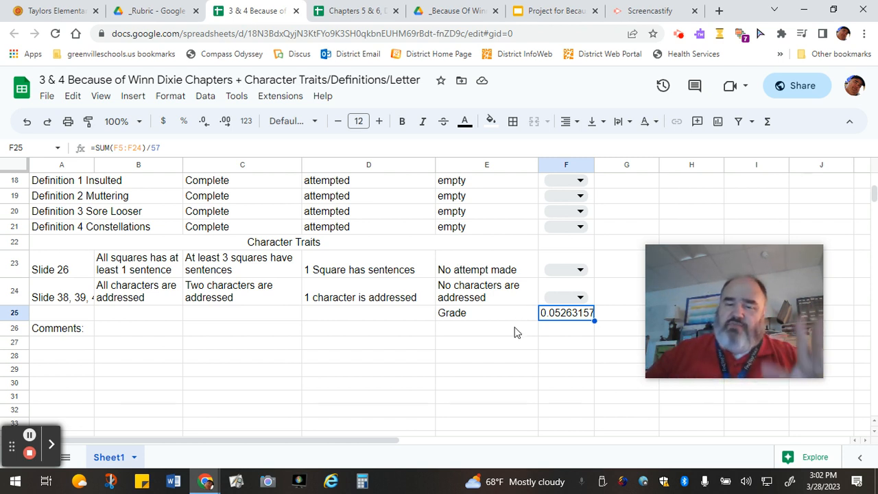
scroll(534, 228, "up", 1)
scroll(534, 228, "up", 5)
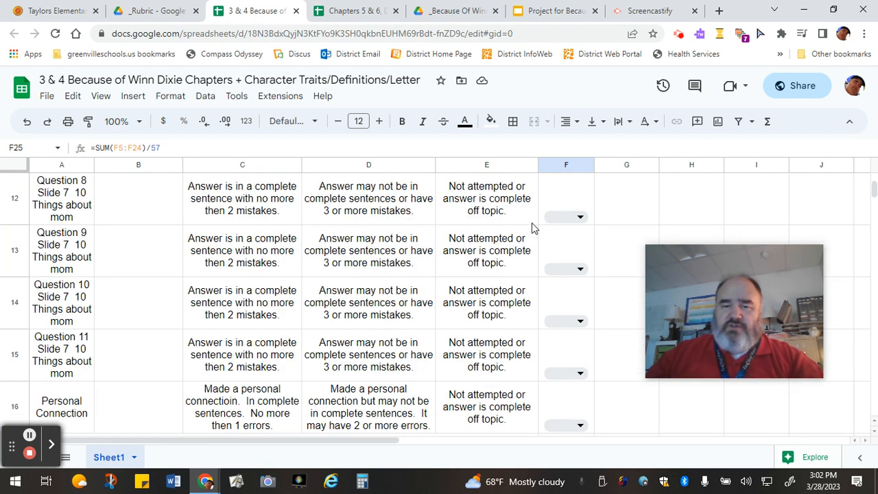
scroll(534, 227, "up", 2)
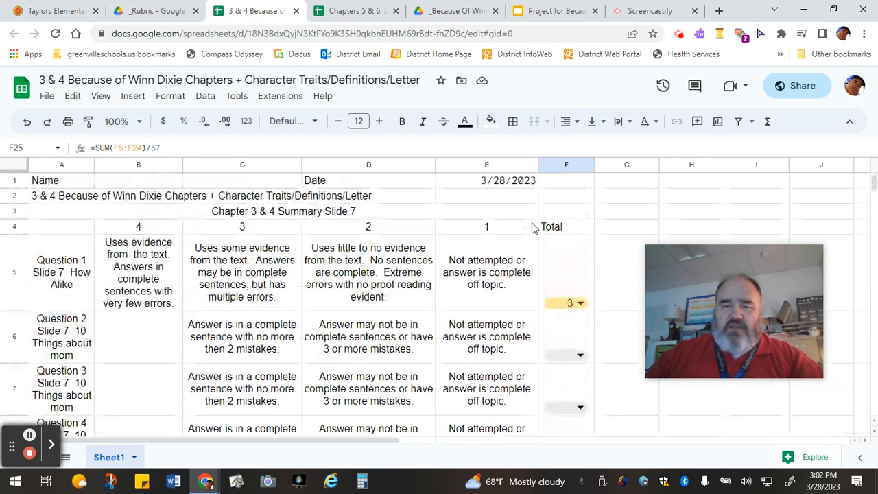
Set the Question 2 score in F6 to 3 and the Question 3 and 4 scores in F7 and F8 to 1.5.
left_click(579, 361)
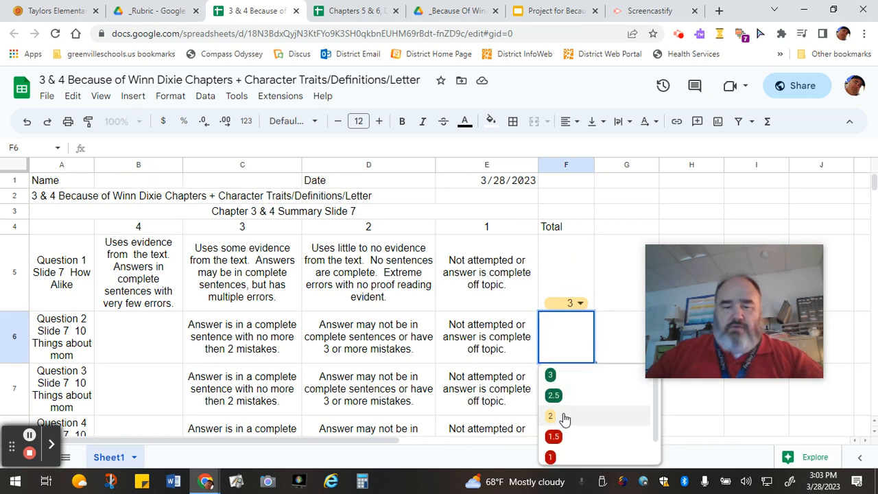
left_click(552, 375)
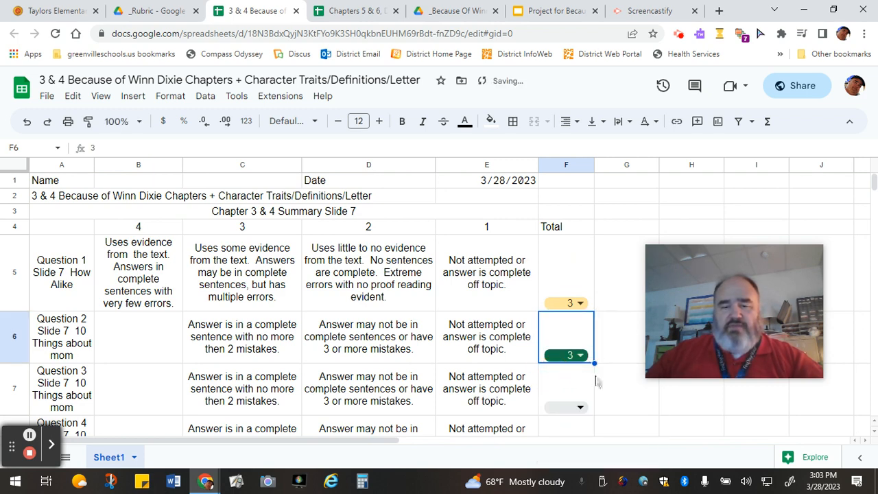
scroll(598, 379, "down", 1)
left_click(580, 376)
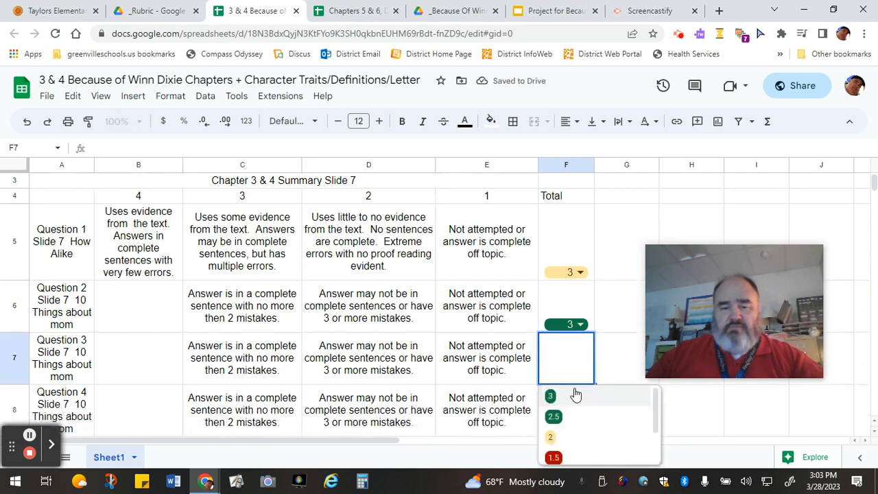
left_click(555, 457)
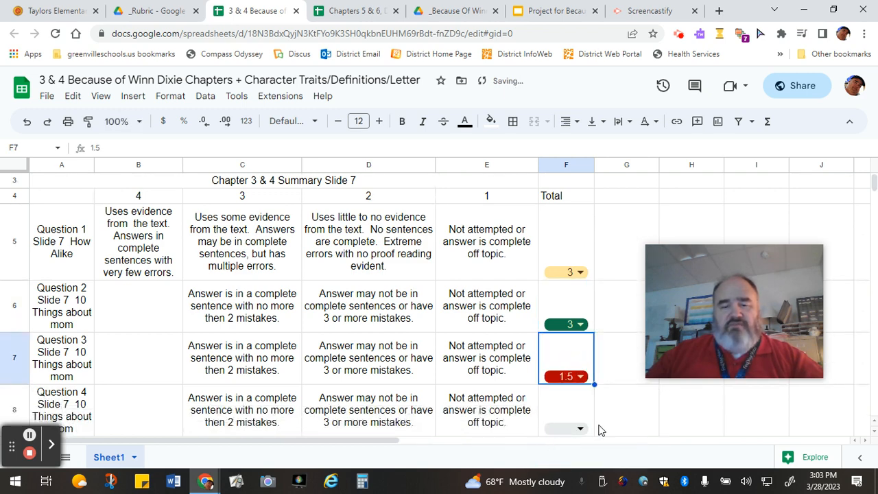
scroll(599, 429, "down", 1)
left_click(580, 399)
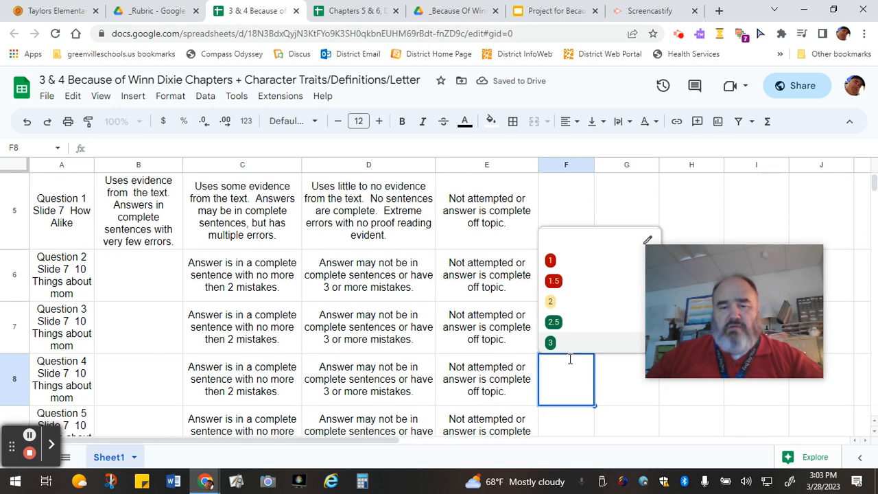
left_click(558, 281)
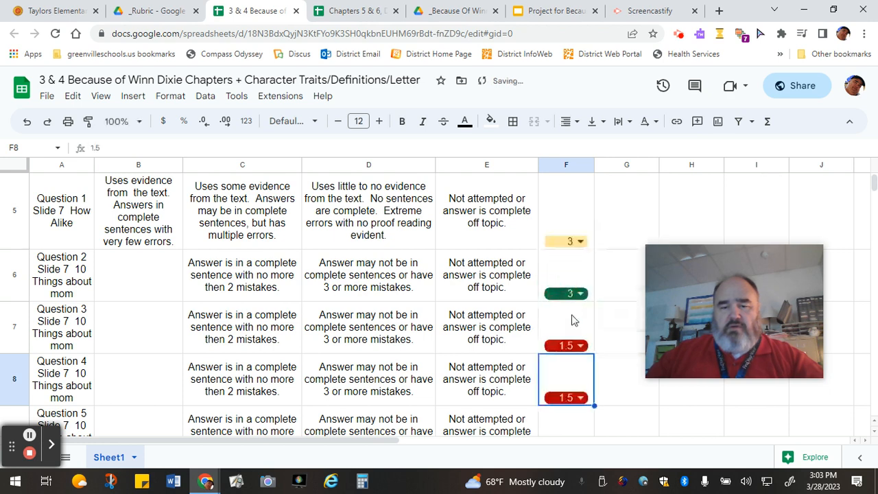
Check the score dropdown options for Question 3 in F7, leaving its score as is.
left_click(581, 346)
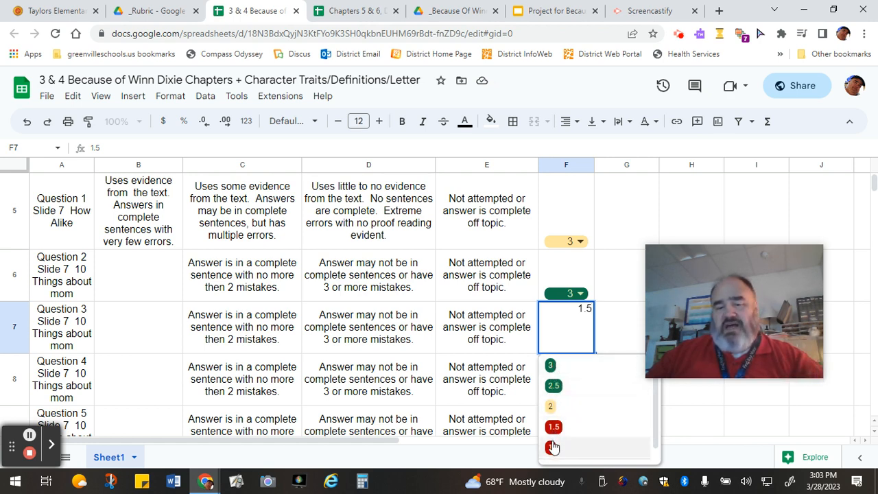
left_click(623, 343)
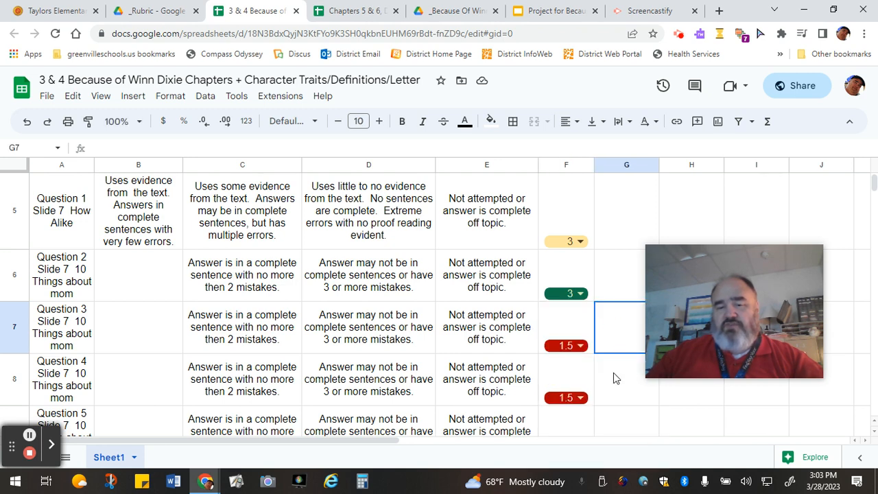
Set the Question 5 and Question 6 scores in F9 and F10 to 2.
scroll(613, 372, "down", 4)
scroll(604, 369, "up", 2)
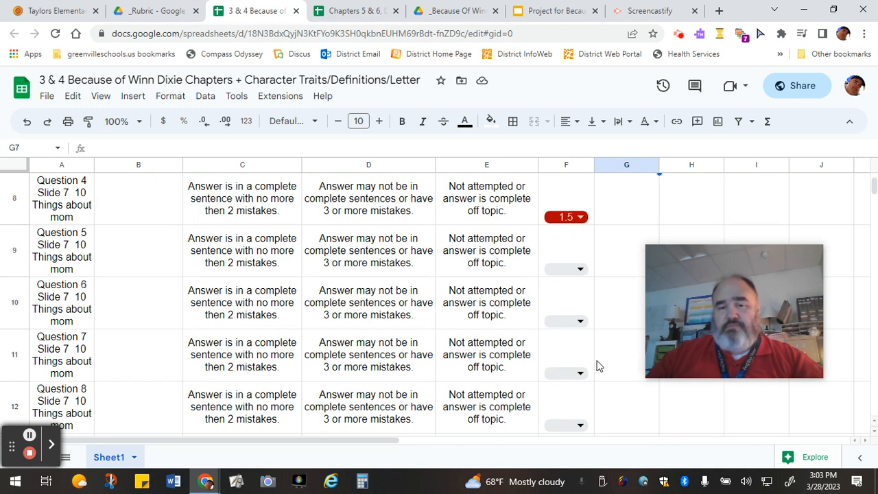
left_click(580, 321)
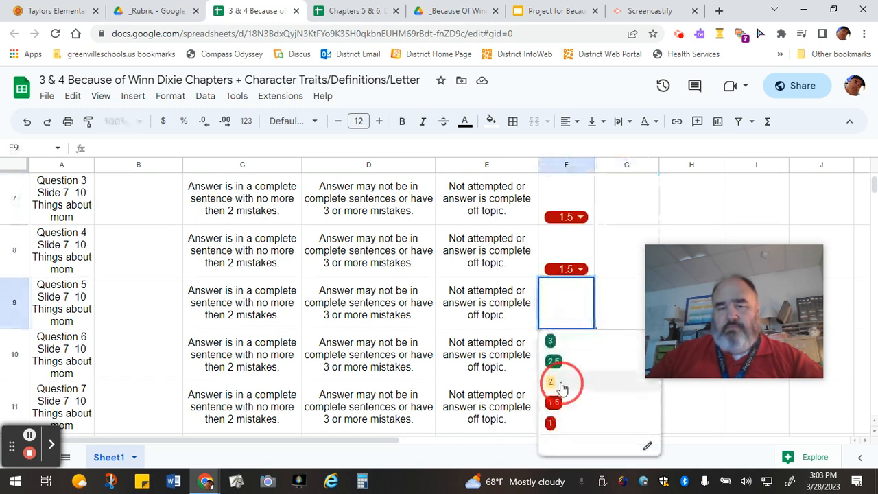
left_click(562, 388)
left_click(580, 374)
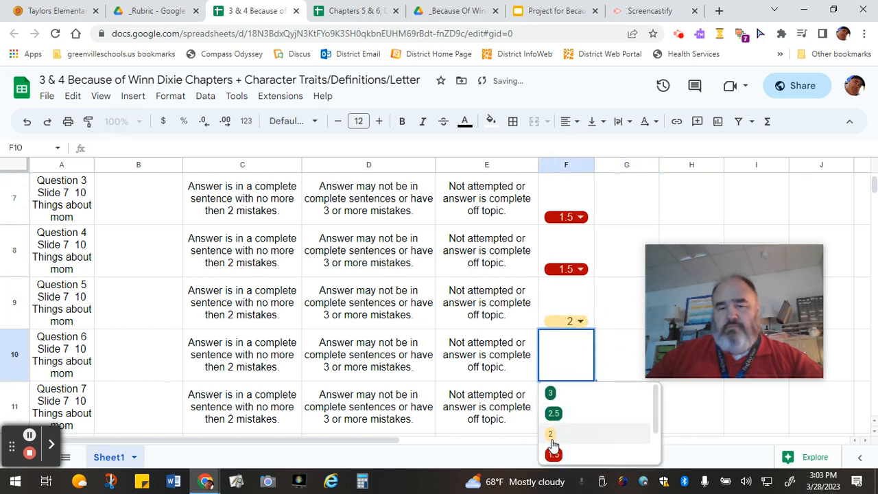
left_click(551, 435)
Set the Question 7 score in F11 to 3, Question 9 in F13 to 1.5 and Question 8 in F12 to 2.5.
scroll(630, 420, "down", 2)
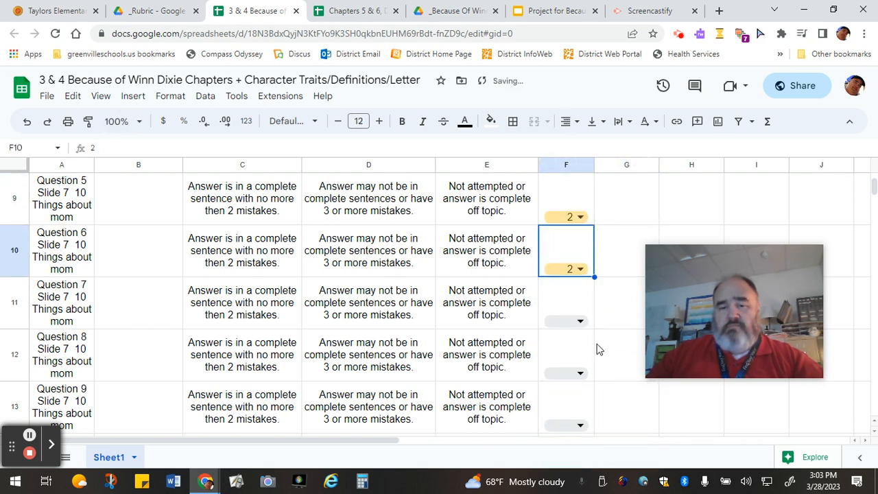
left_click(580, 322)
left_click(562, 343)
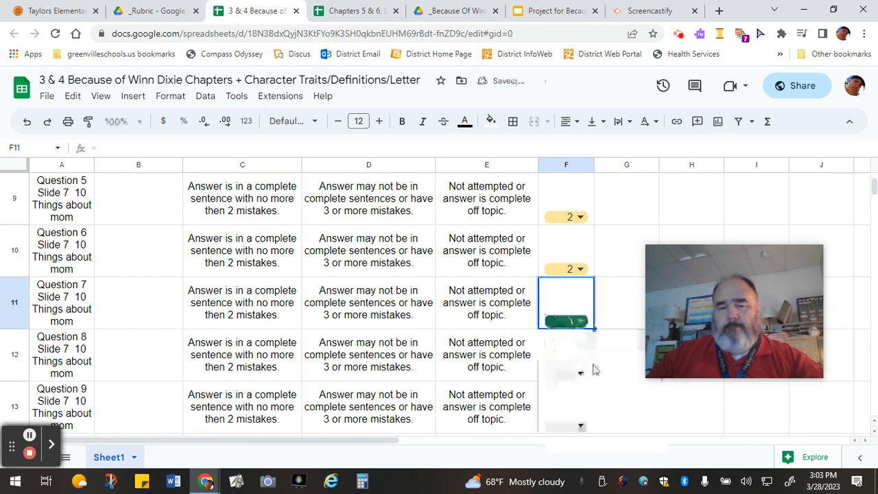
scroll(598, 378, "down", 1)
scroll(597, 377, "down", 1)
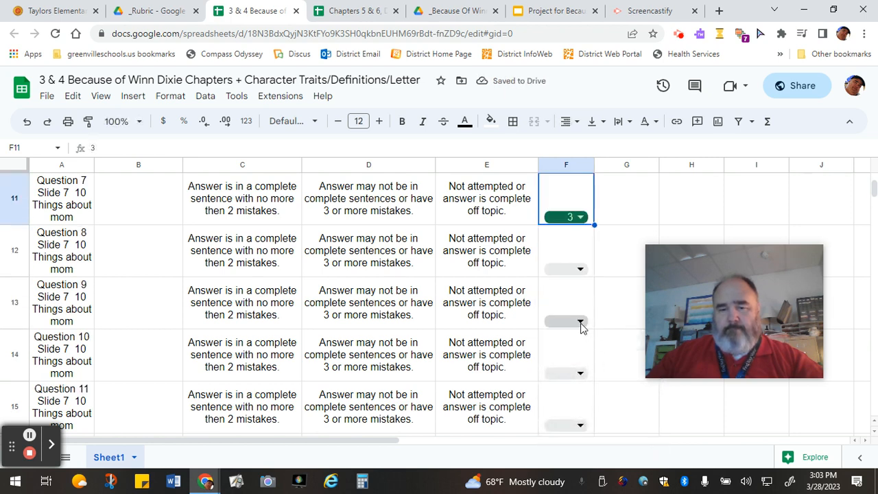
left_click(582, 321)
left_click(554, 402)
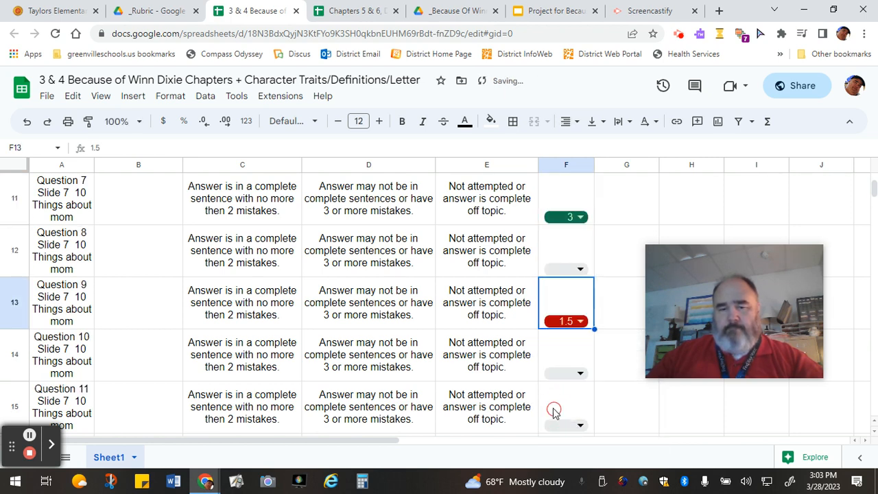
left_click(584, 273)
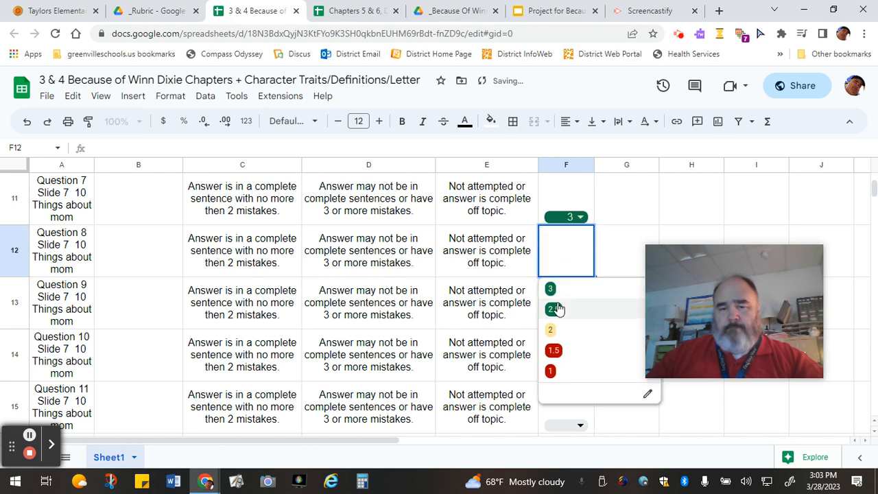
left_click(555, 308)
Set the Question 10 and 11 scores in F14 and F15 to 3 and the Personal Connection score in F16 to 2.5.
left_click(581, 373)
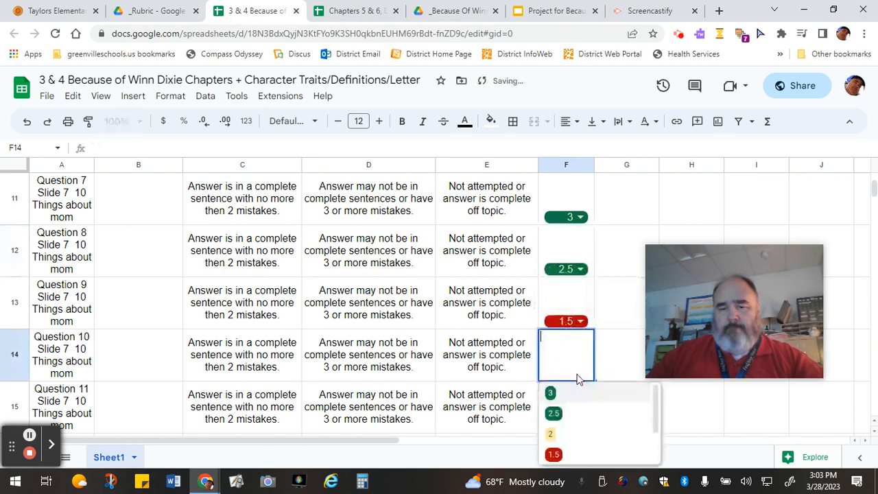
left_click(559, 394)
scroll(641, 407, "down", 2)
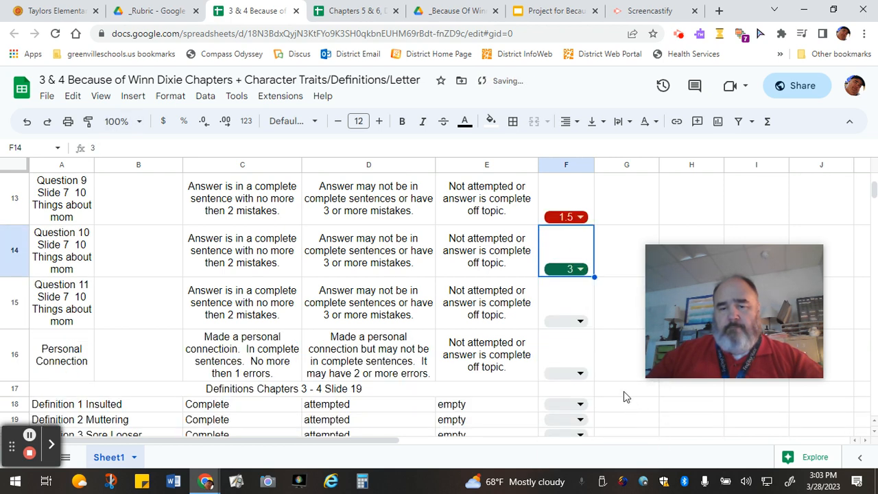
left_click(582, 323)
left_click(564, 341)
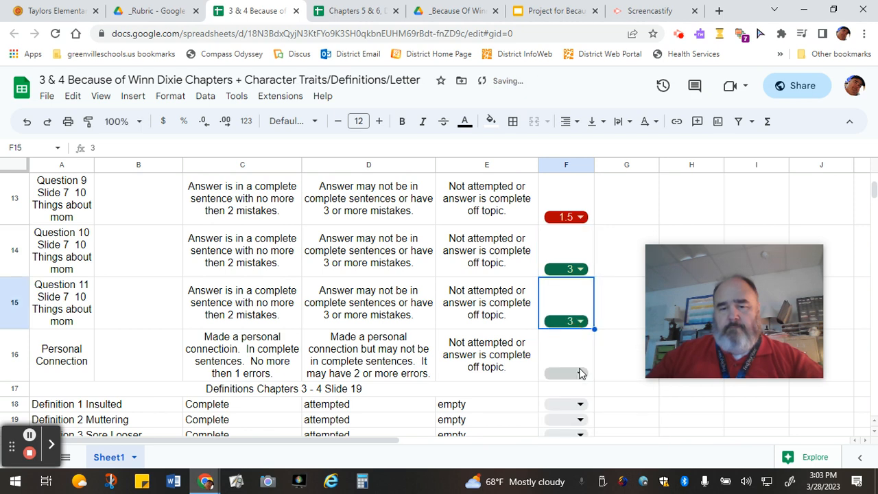
left_click(581, 374)
left_click(555, 413)
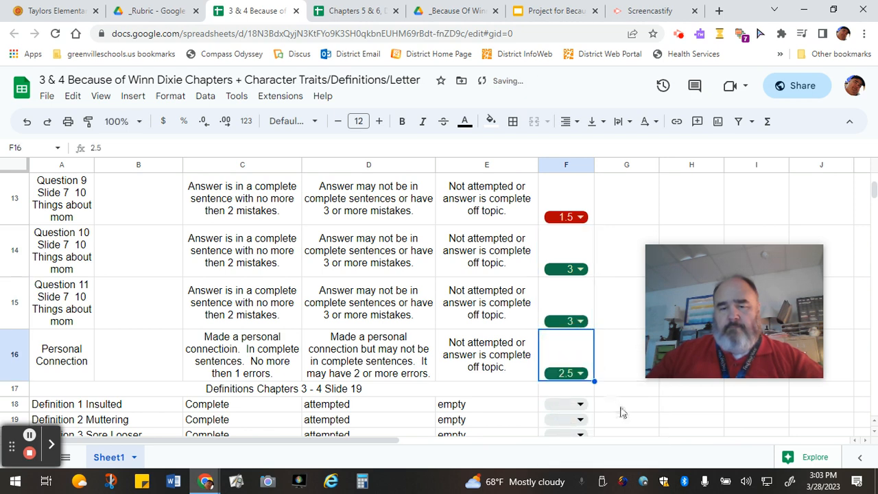
Score Definitions 1 and 2 in F18 and F19 as 3, and Definitions 3 and 4 in F20 and F21 as 1.
scroll(621, 412, "down", 4)
left_click(581, 196)
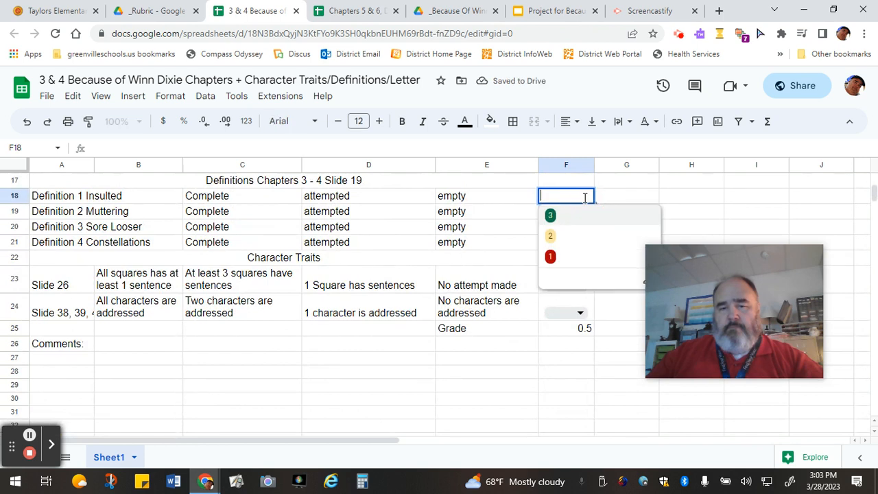
left_click(567, 216)
left_click(580, 213)
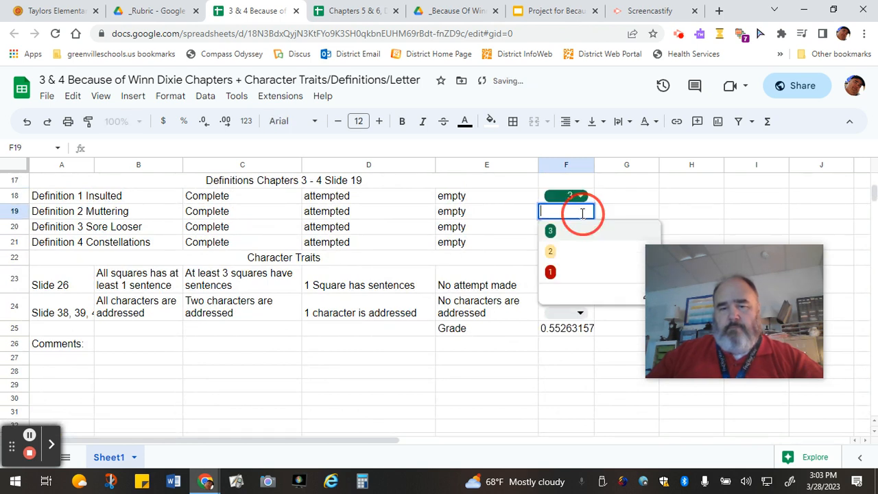
left_click(564, 234)
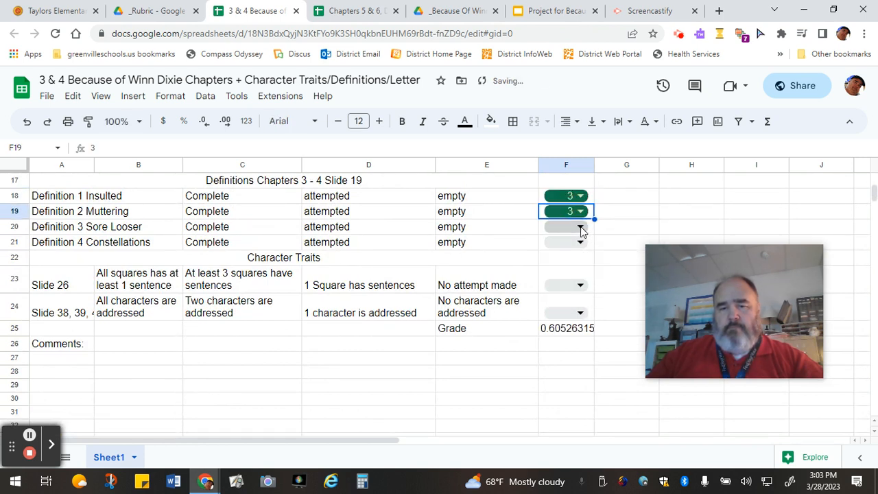
left_click(580, 228)
left_click(544, 285)
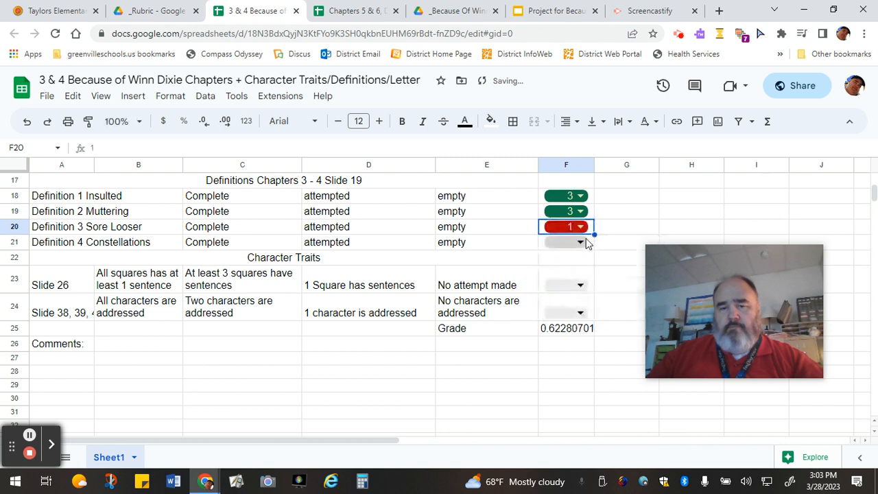
left_click(580, 242)
left_click(552, 300)
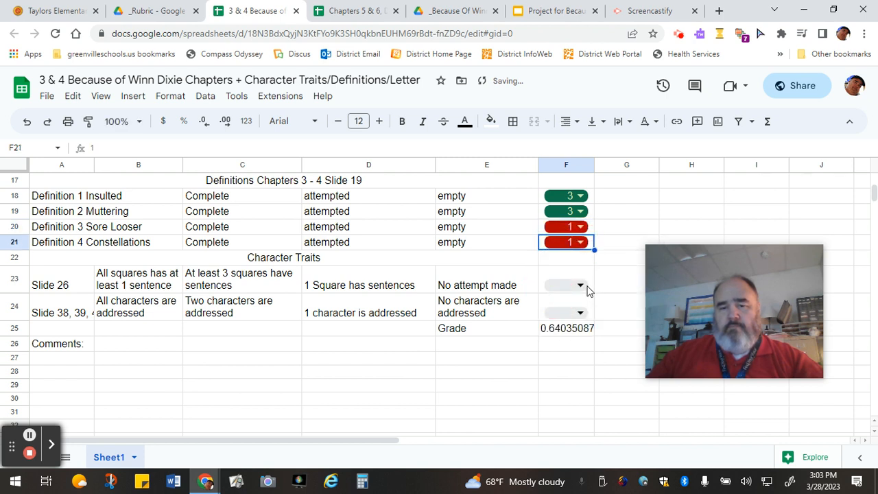
Set both Character Traits scores, Slide 26 in F23 and the Slide 38, 39 row in F24, to 3.
left_click(581, 285)
left_click(560, 327)
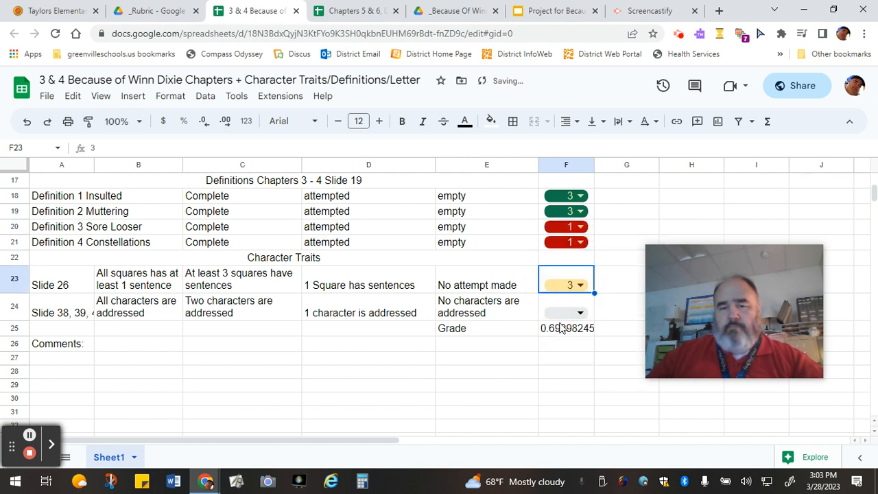
left_click(581, 313)
left_click(560, 355)
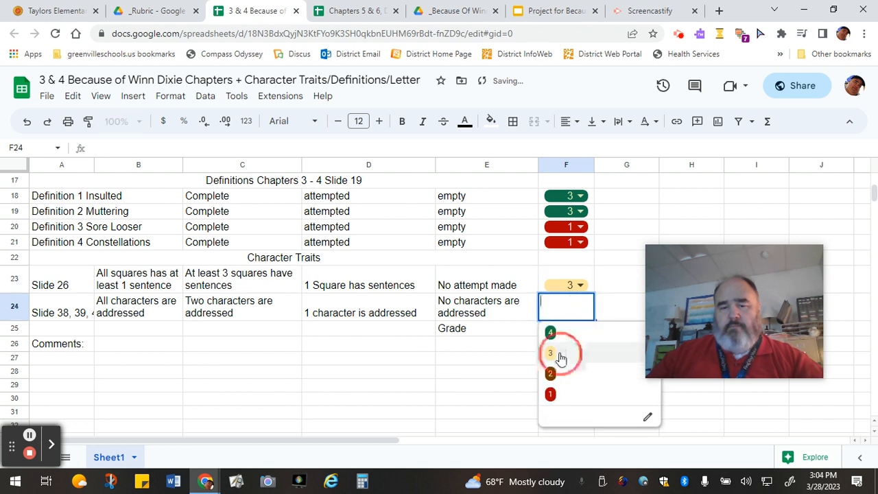
left_click(566, 373)
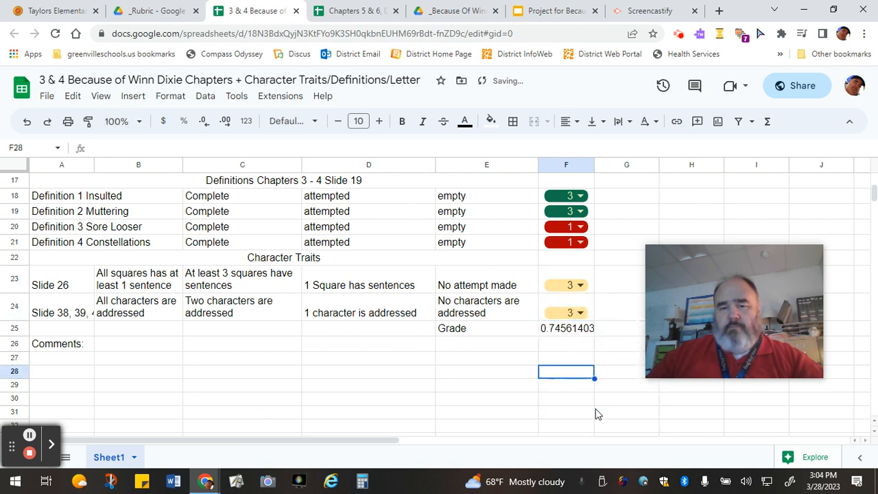
Format the Grade result in F25 as a percent.
left_click(568, 331)
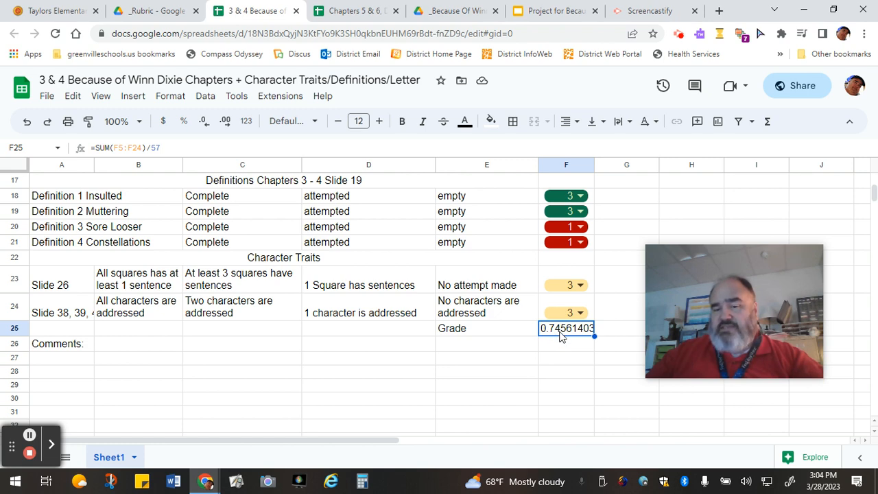
left_click(158, 99)
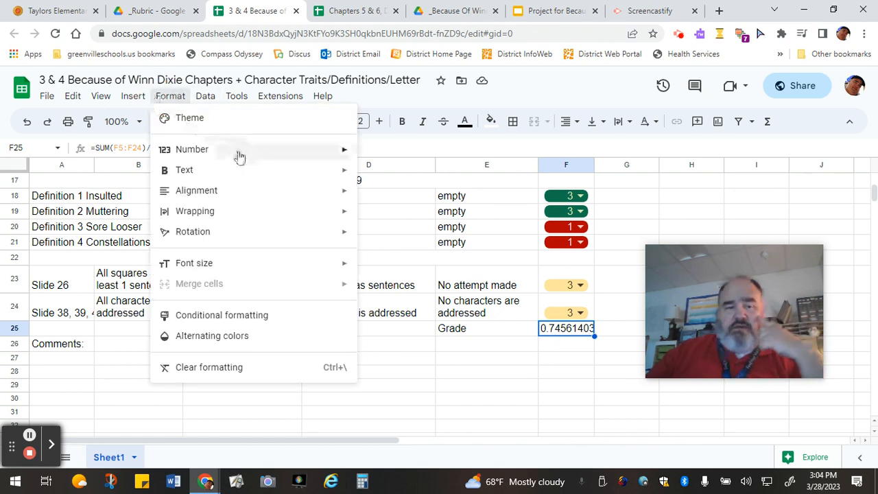
mouse_move(238, 157)
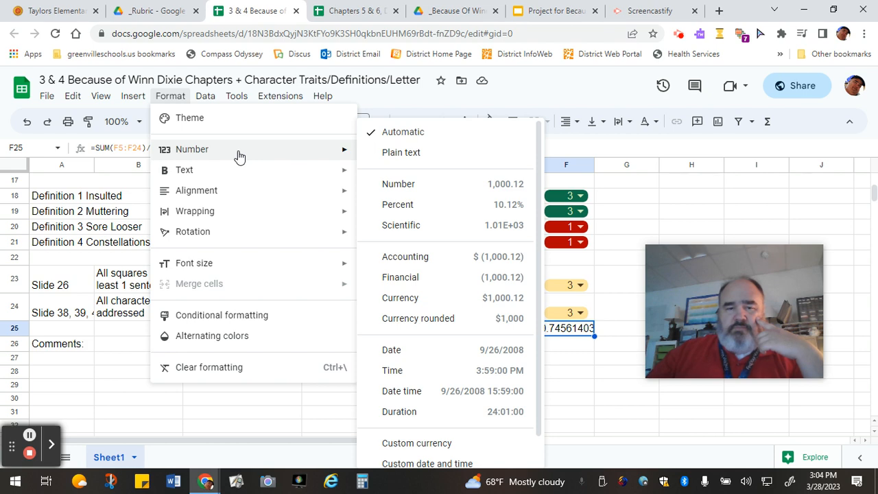
left_click(387, 208)
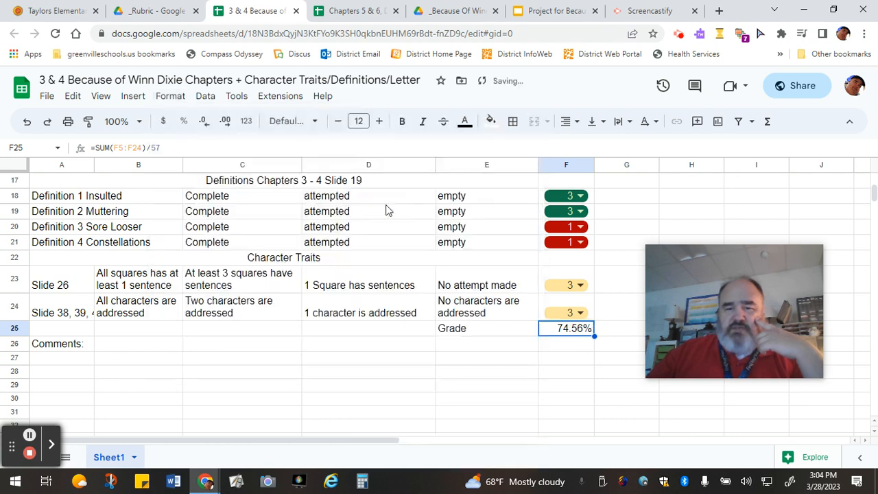
left_click(627, 398)
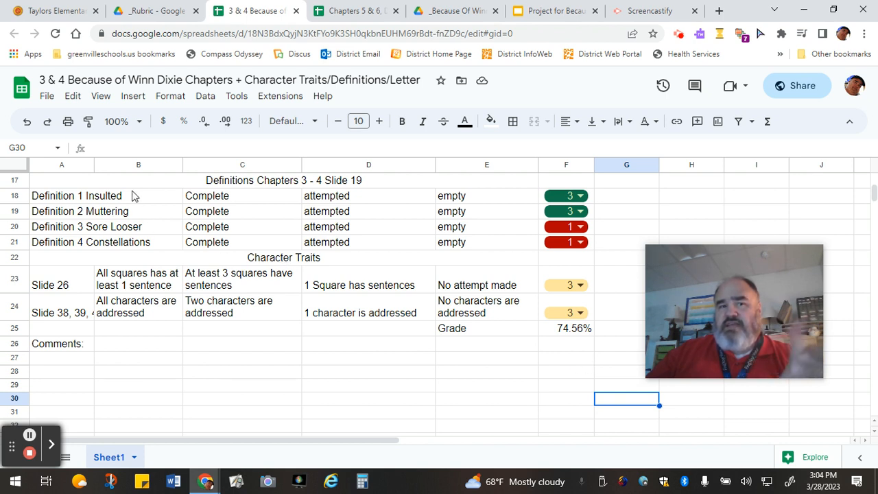
Open the print settings for the rubric and examine the page preview down to the Grade and Comments rows.
left_click(47, 95)
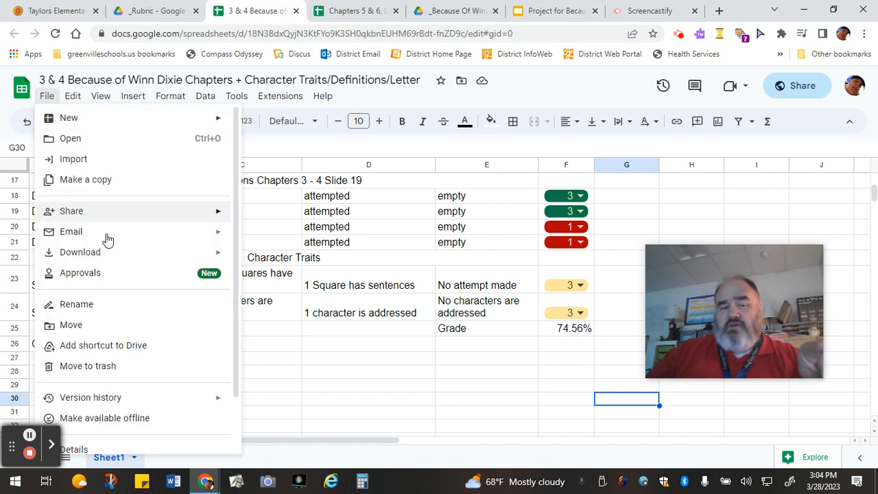
scroll(107, 238, "down", 2)
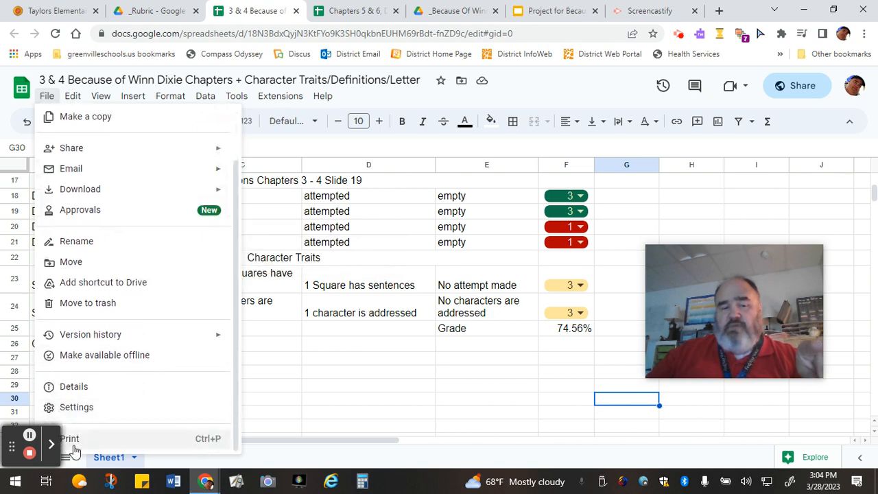
left_click(70, 439)
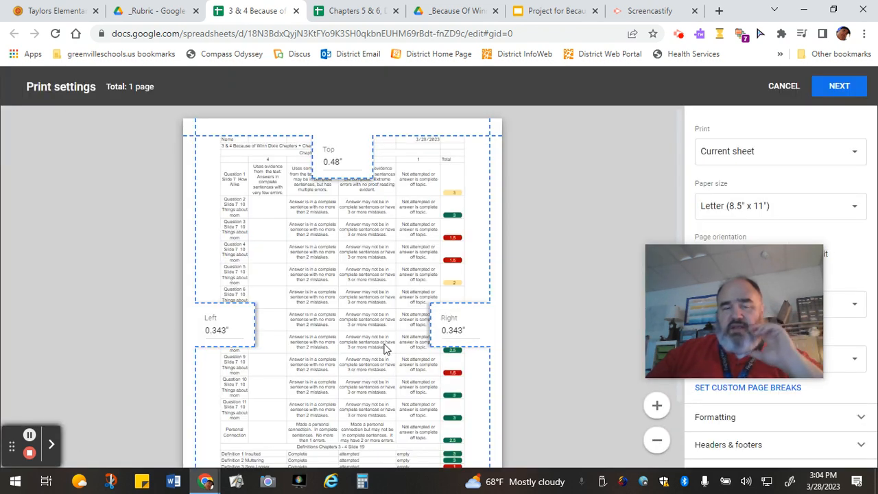
left_click_drag(708, 267, 118, 170)
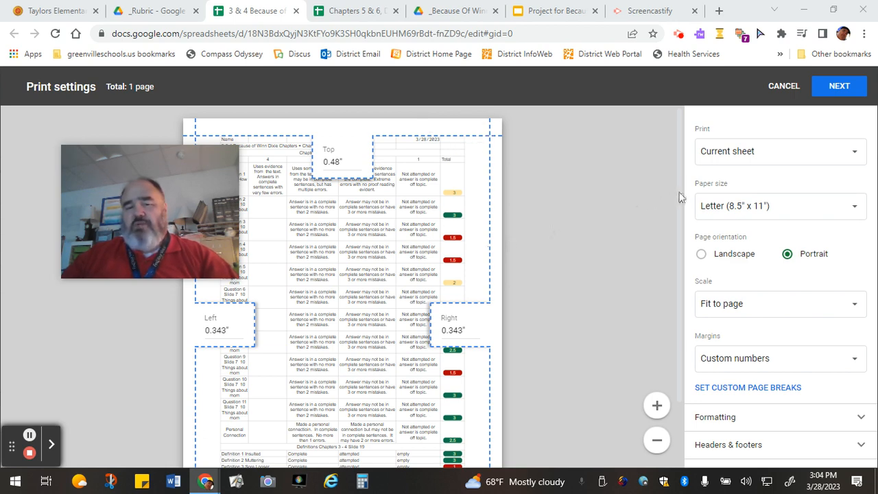
scroll(679, 195, "down", 2)
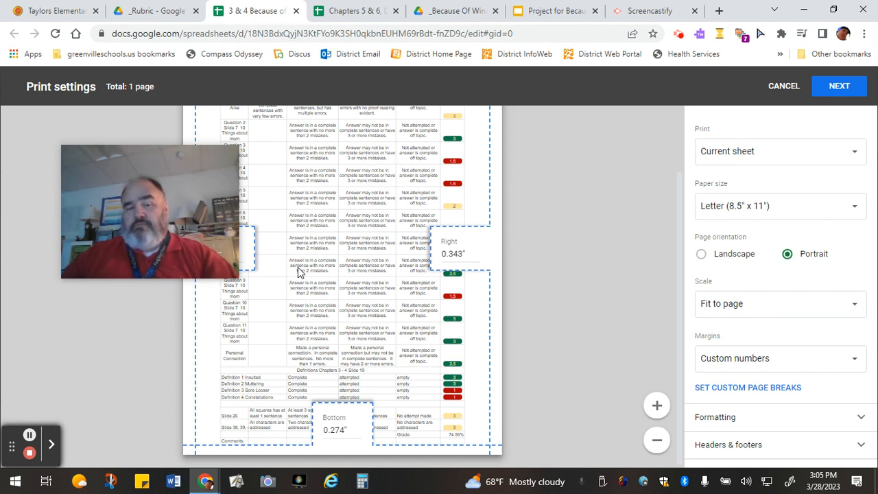
left_click(50, 445)
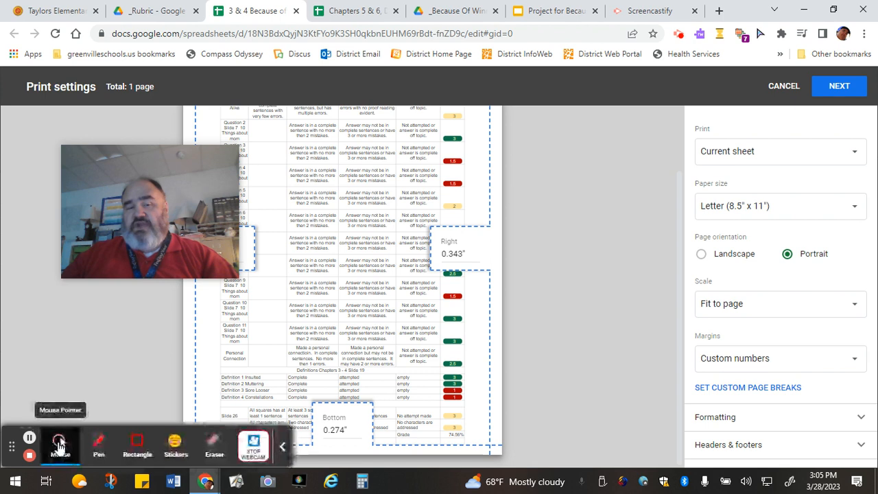